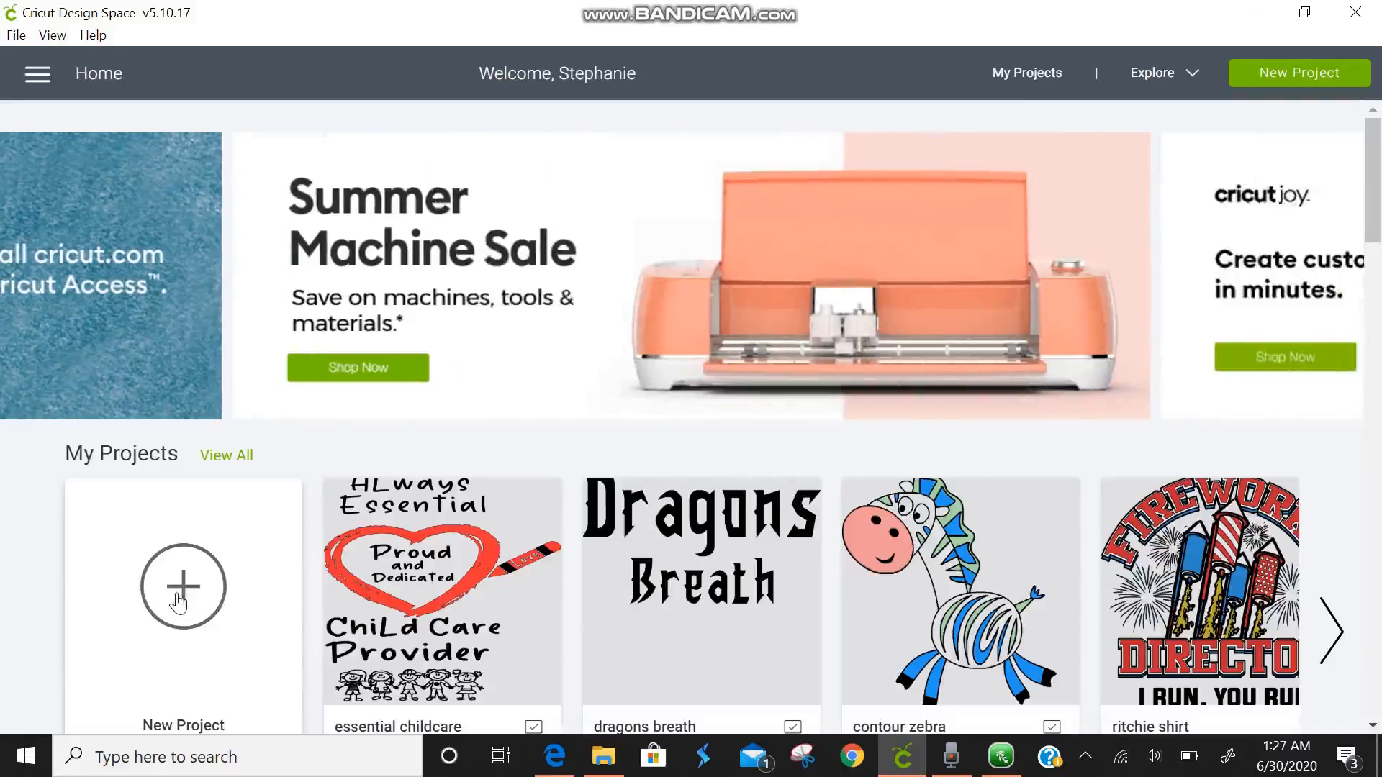
Start a new project and add the text "D", moving it up the canvas and enlarging it to about 2.8 by 3.5 inches.
click(179, 603)
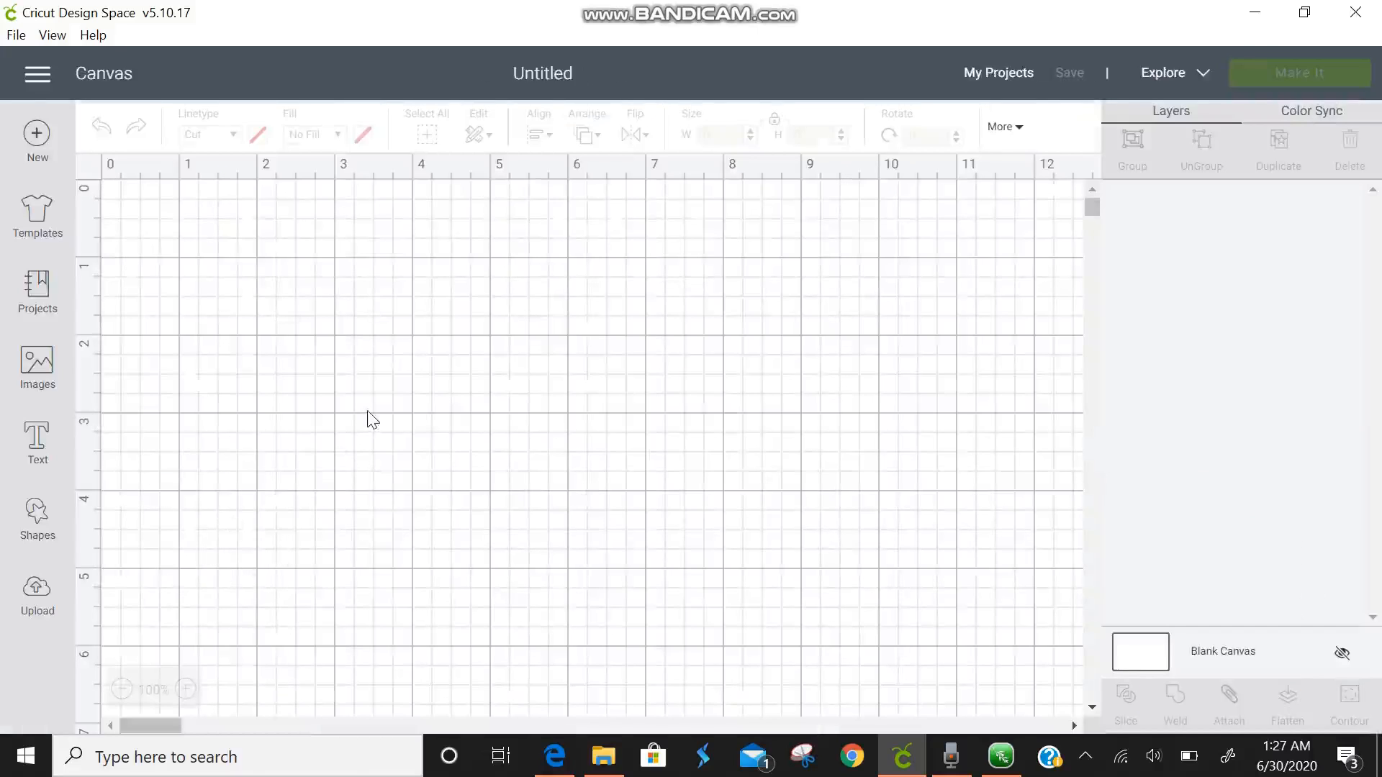
click(36, 452)
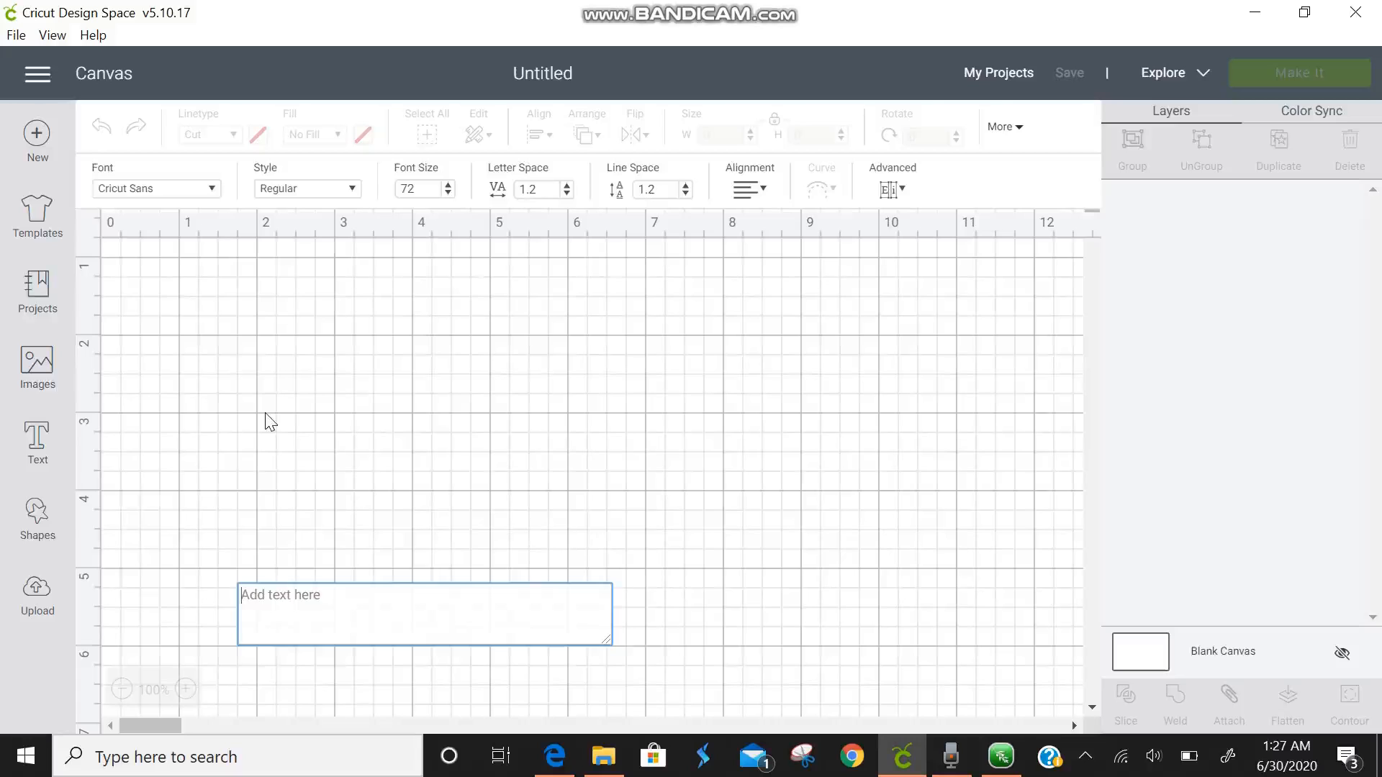
text(D)
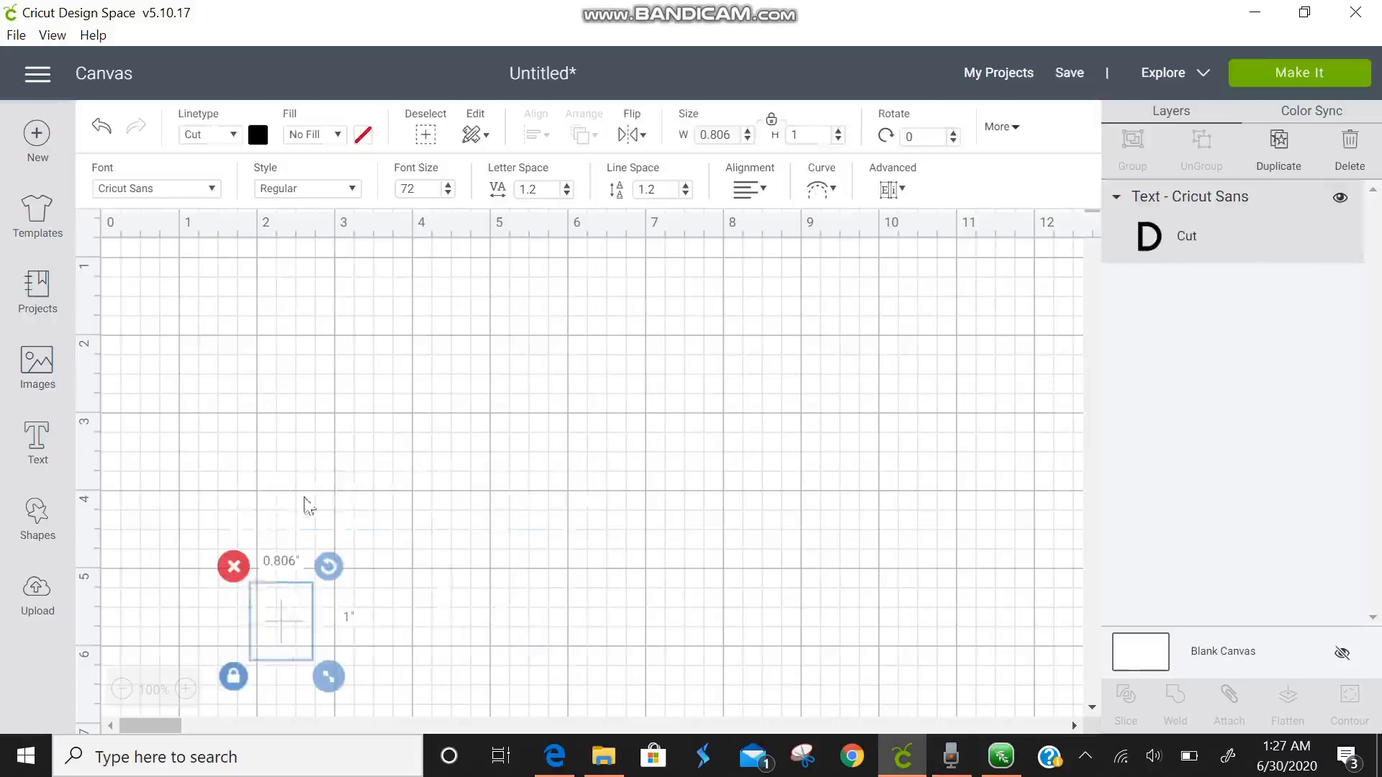
drag(295, 620, 328, 376)
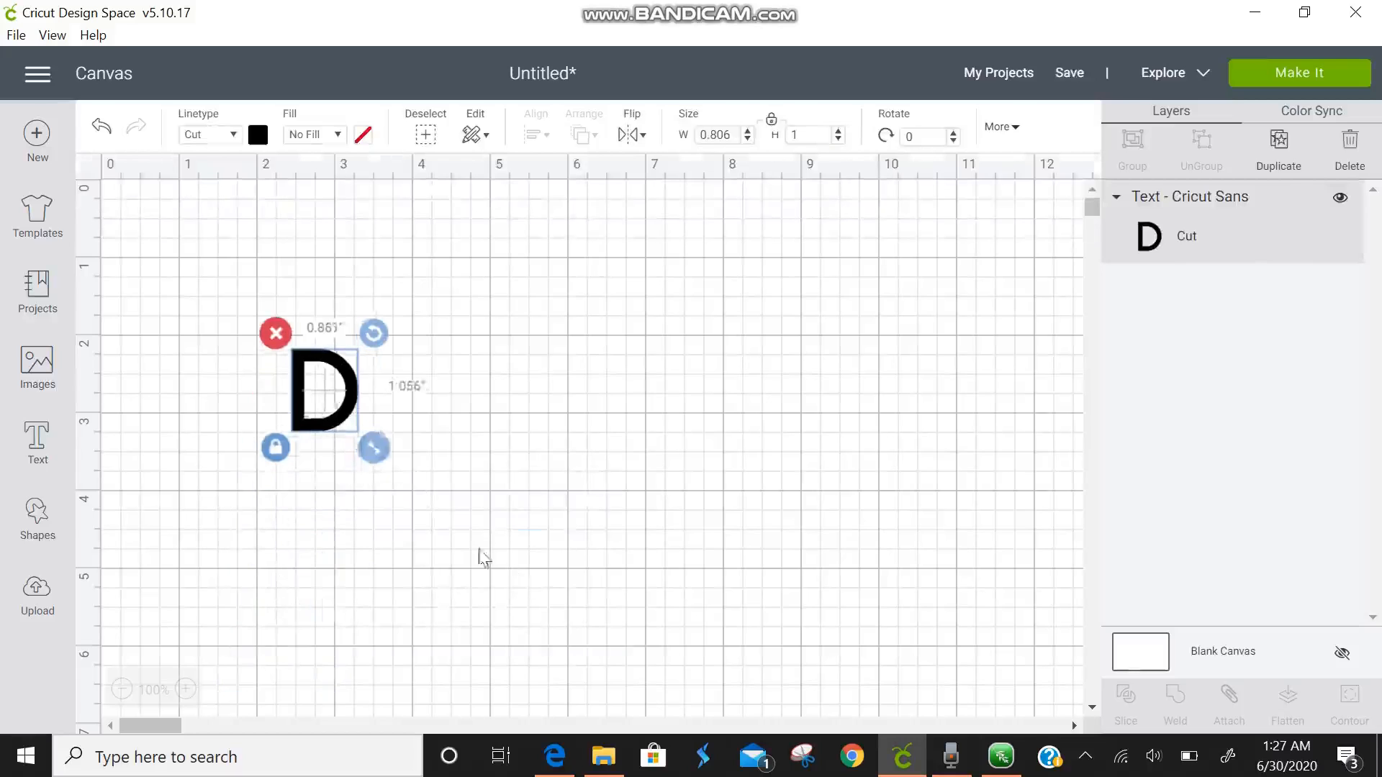
drag(484, 558, 572, 648)
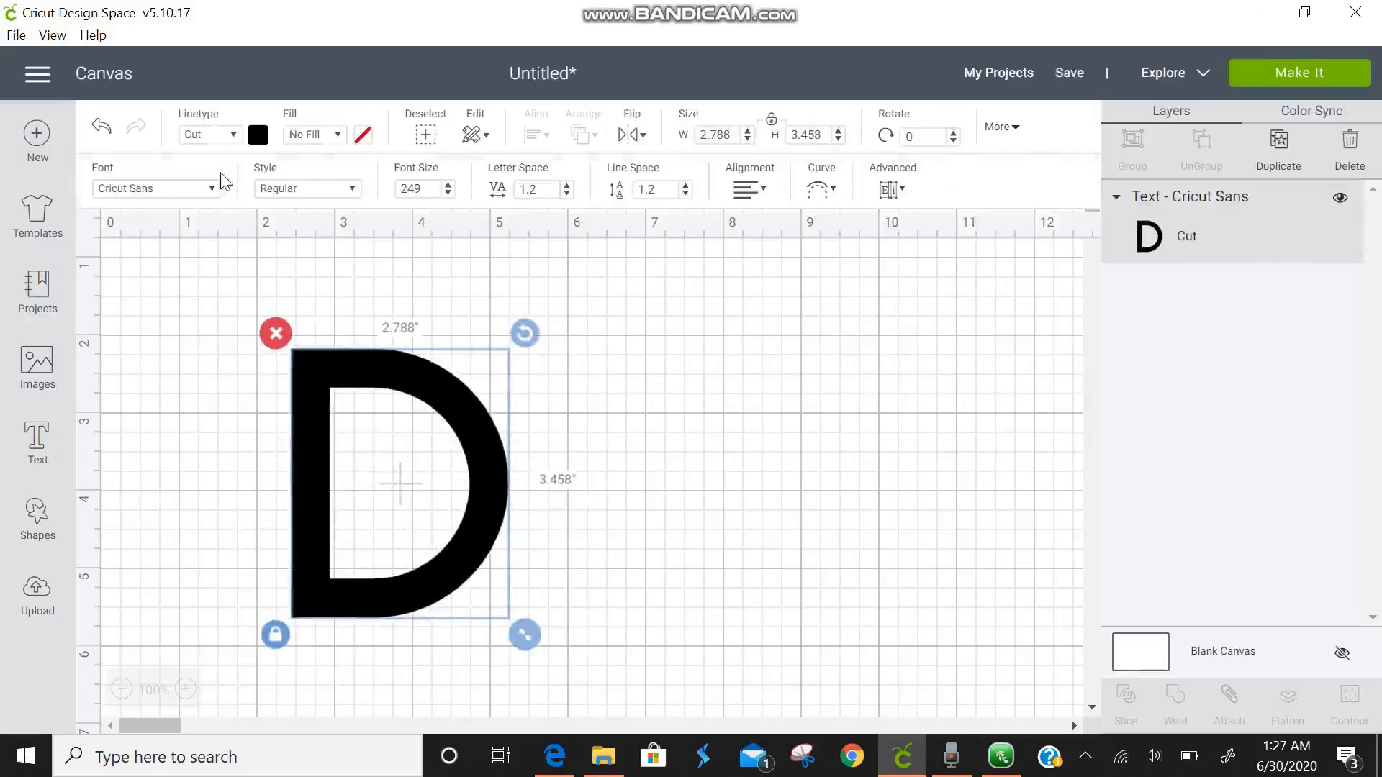
Try the system fonts Alhenya Script and Ancient on the letter D.
click(213, 191)
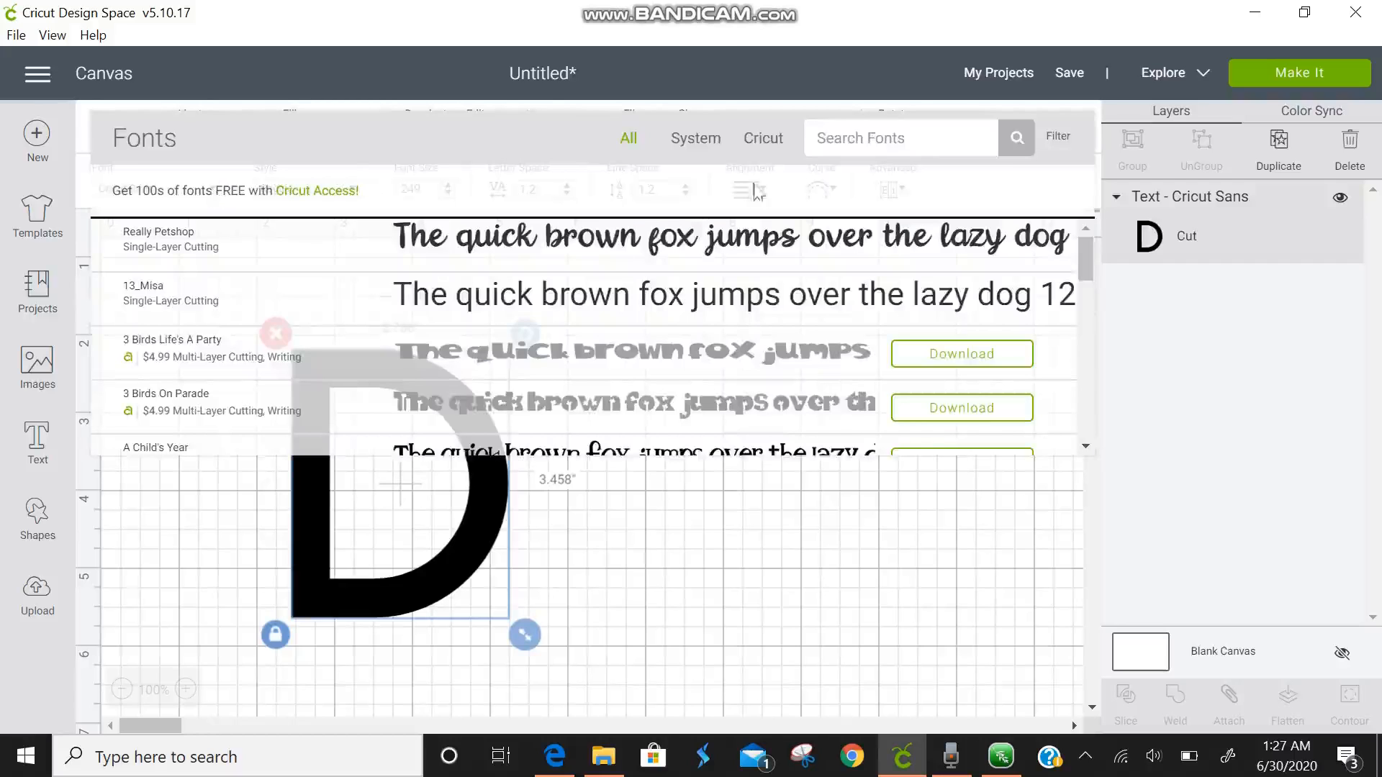
click(696, 139)
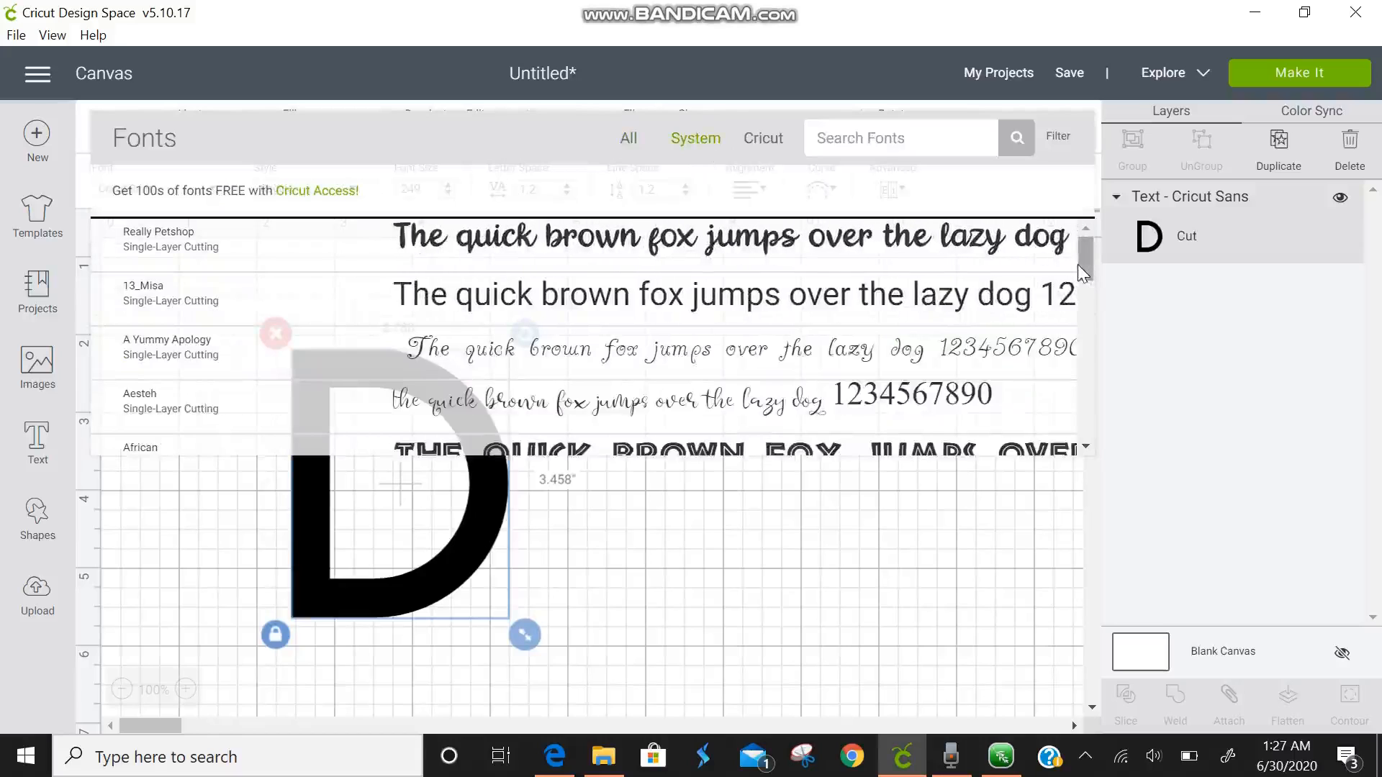
drag(1085, 266, 1090, 309)
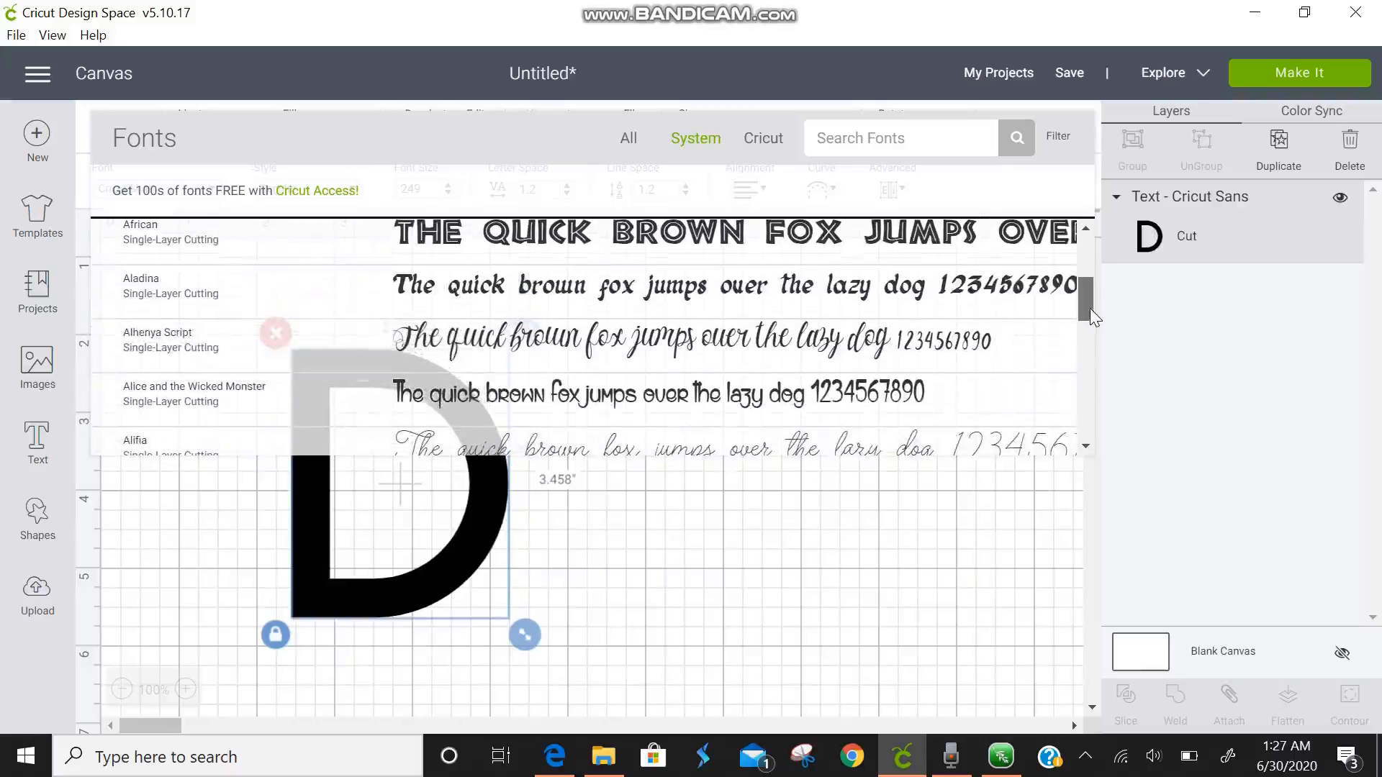
click(891, 364)
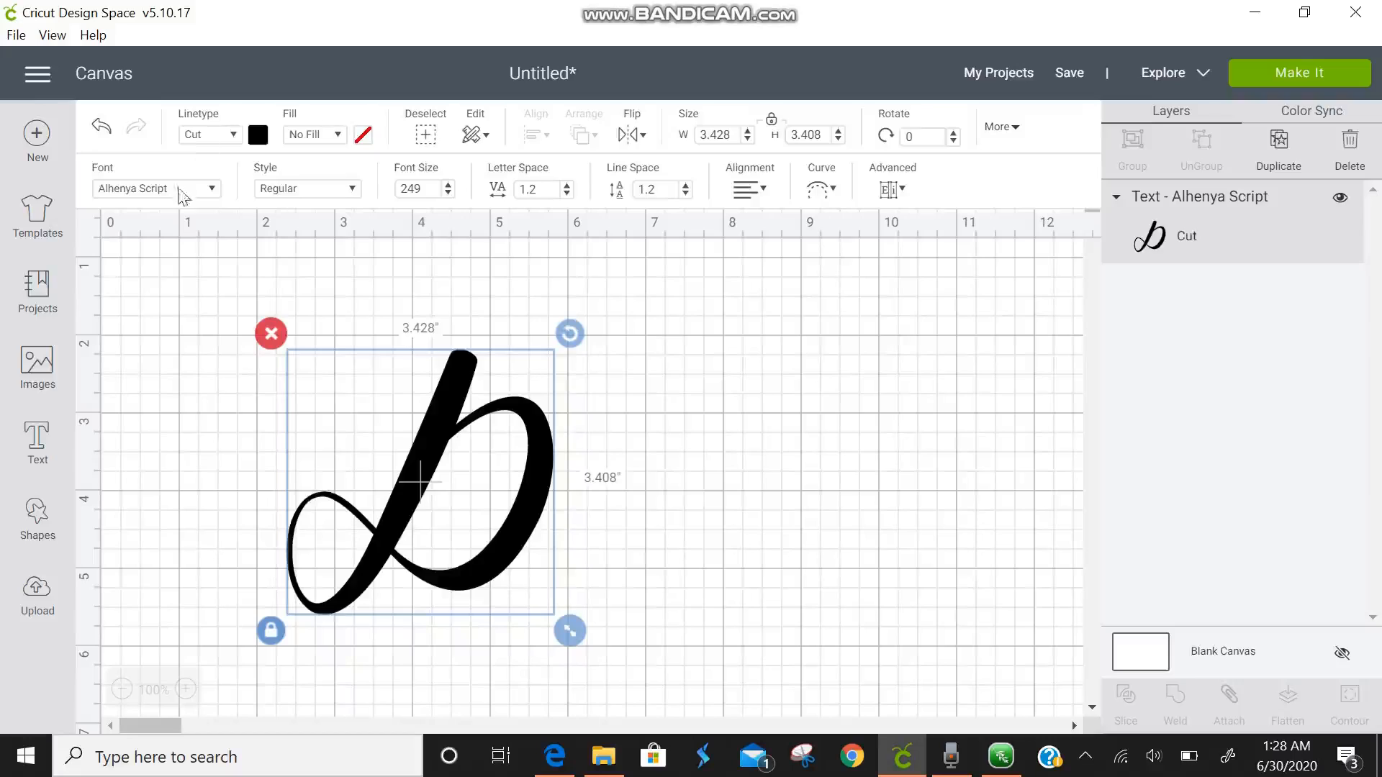
click(212, 190)
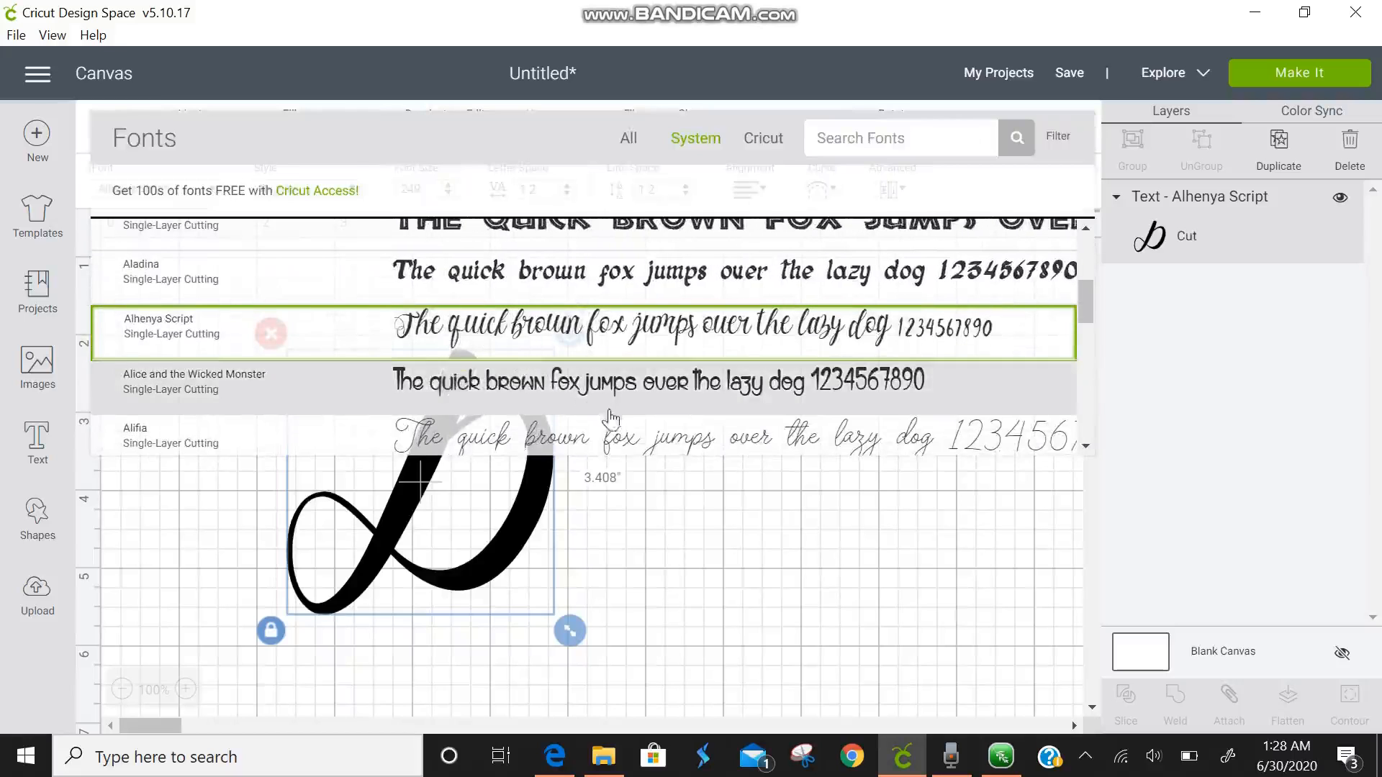
click(619, 438)
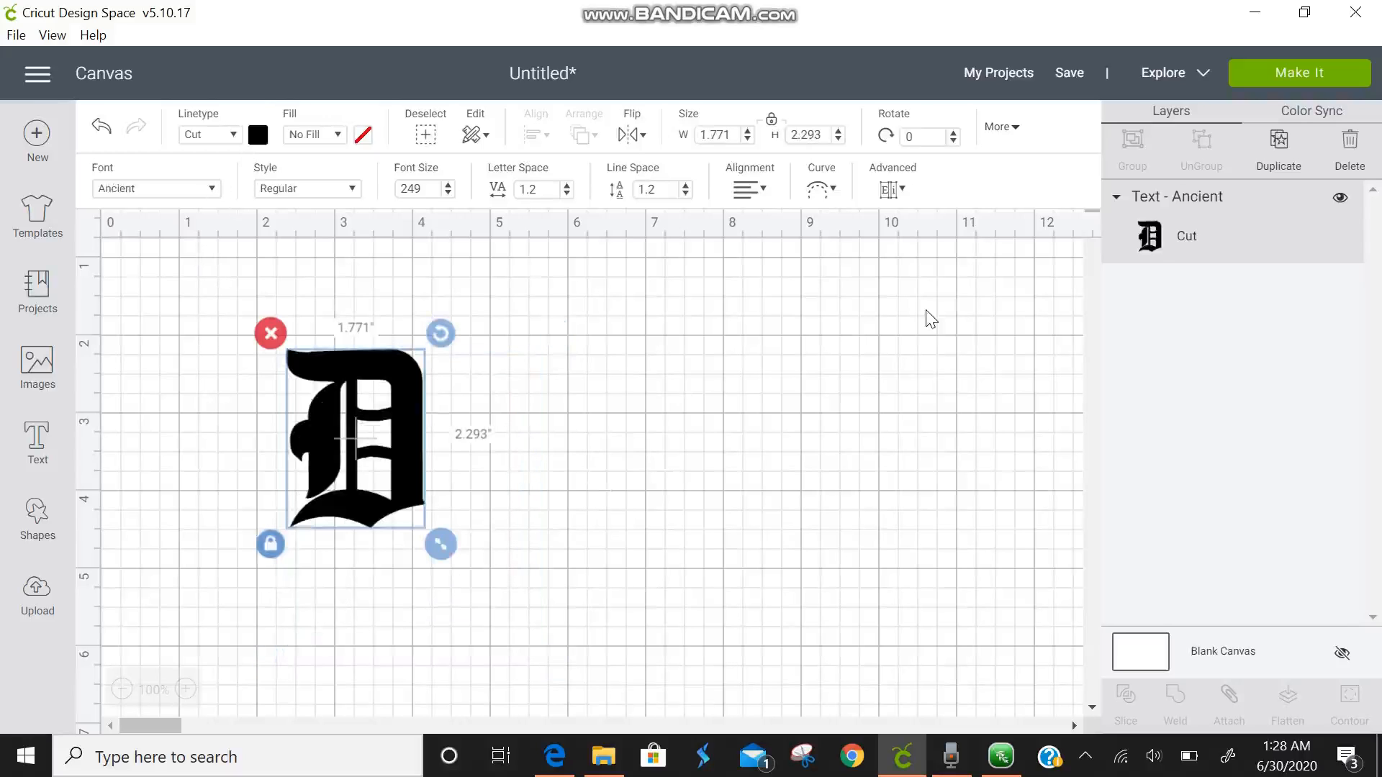
Set the letter's font to Angelia, scale it to about 5.4 by 6.5 inches and reposition it on the canvas.
click(214, 191)
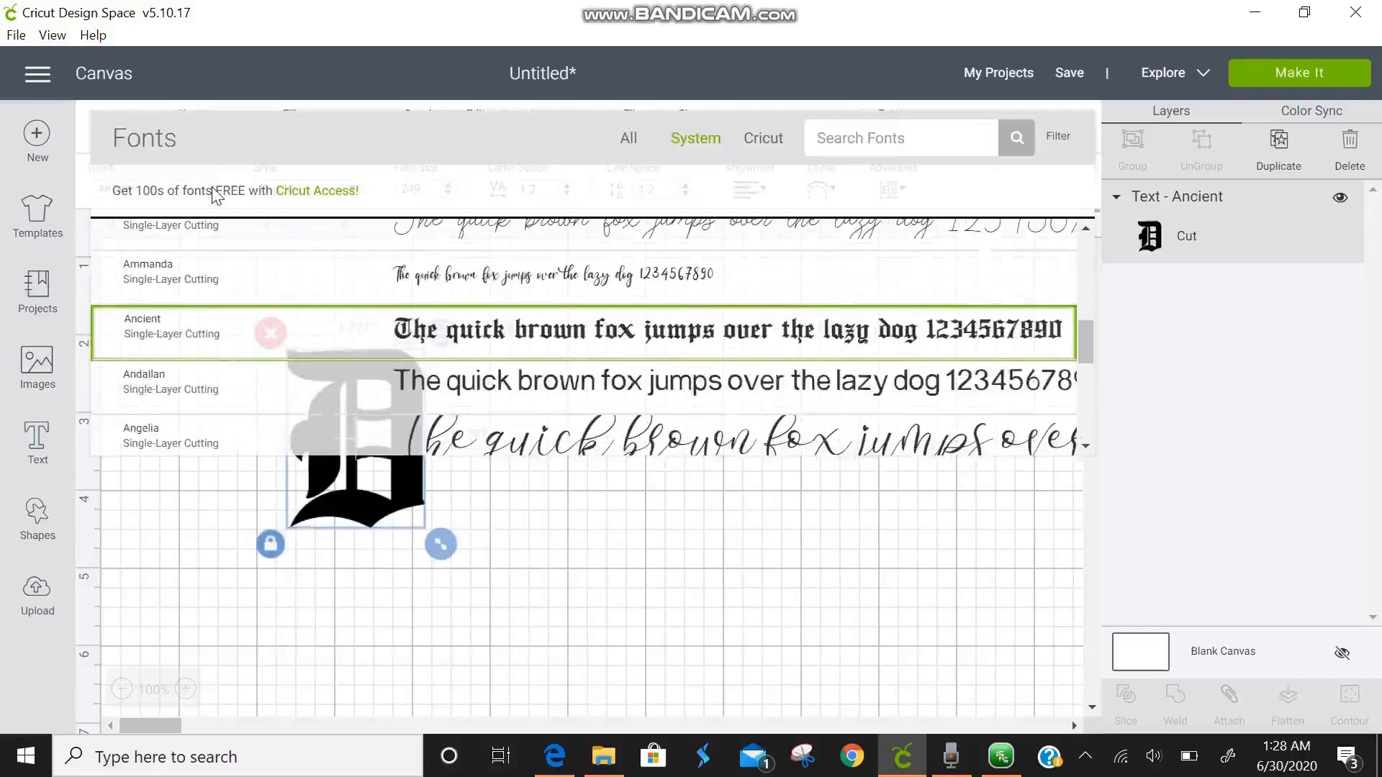
click(691, 435)
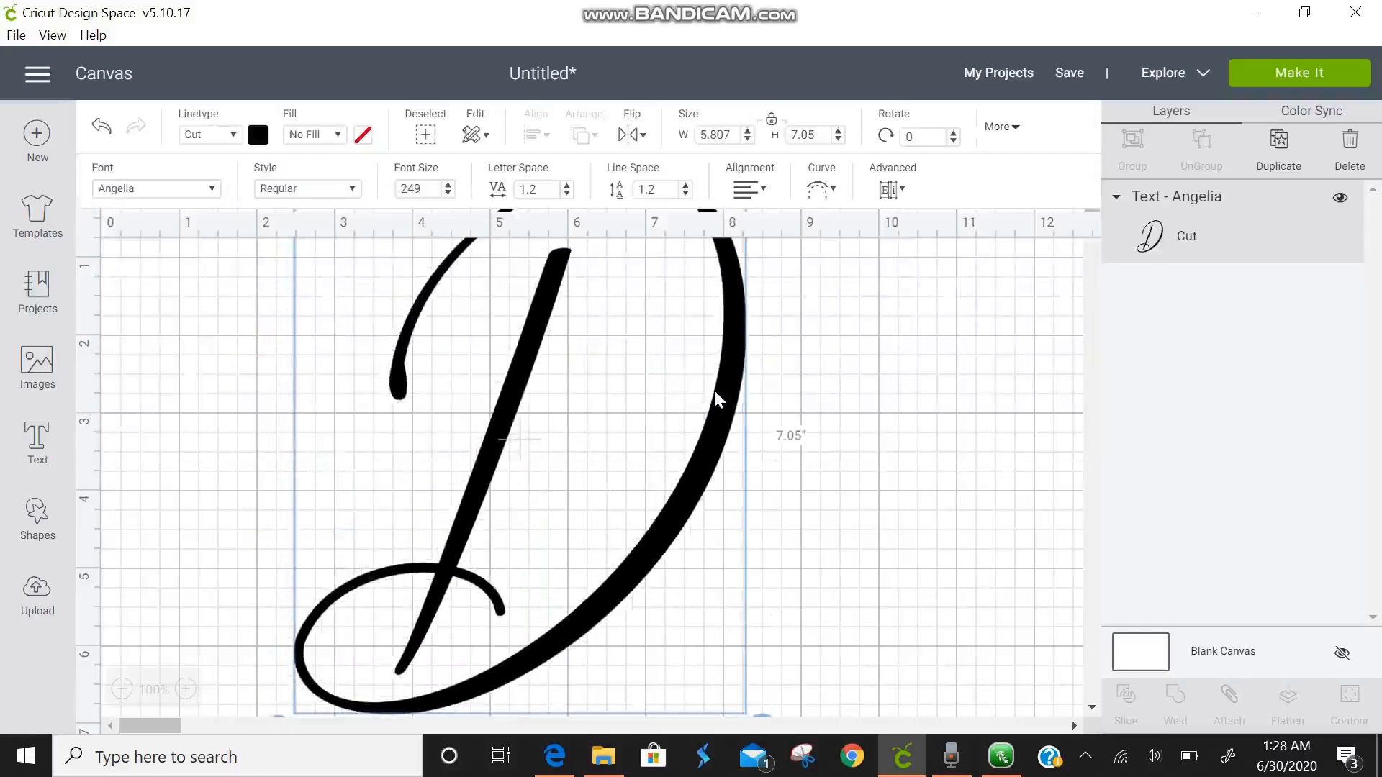
scroll(547, 507, down, 1)
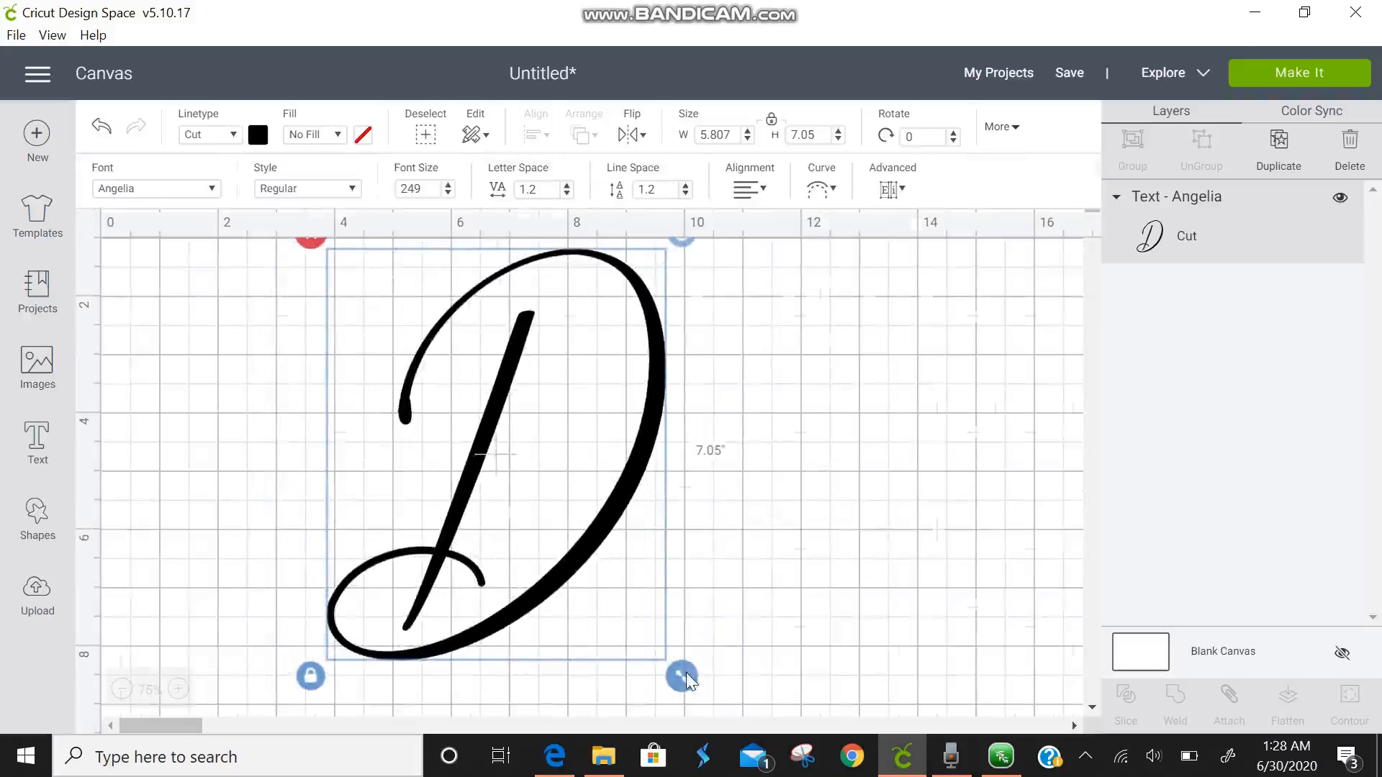
drag(682, 676, 657, 645)
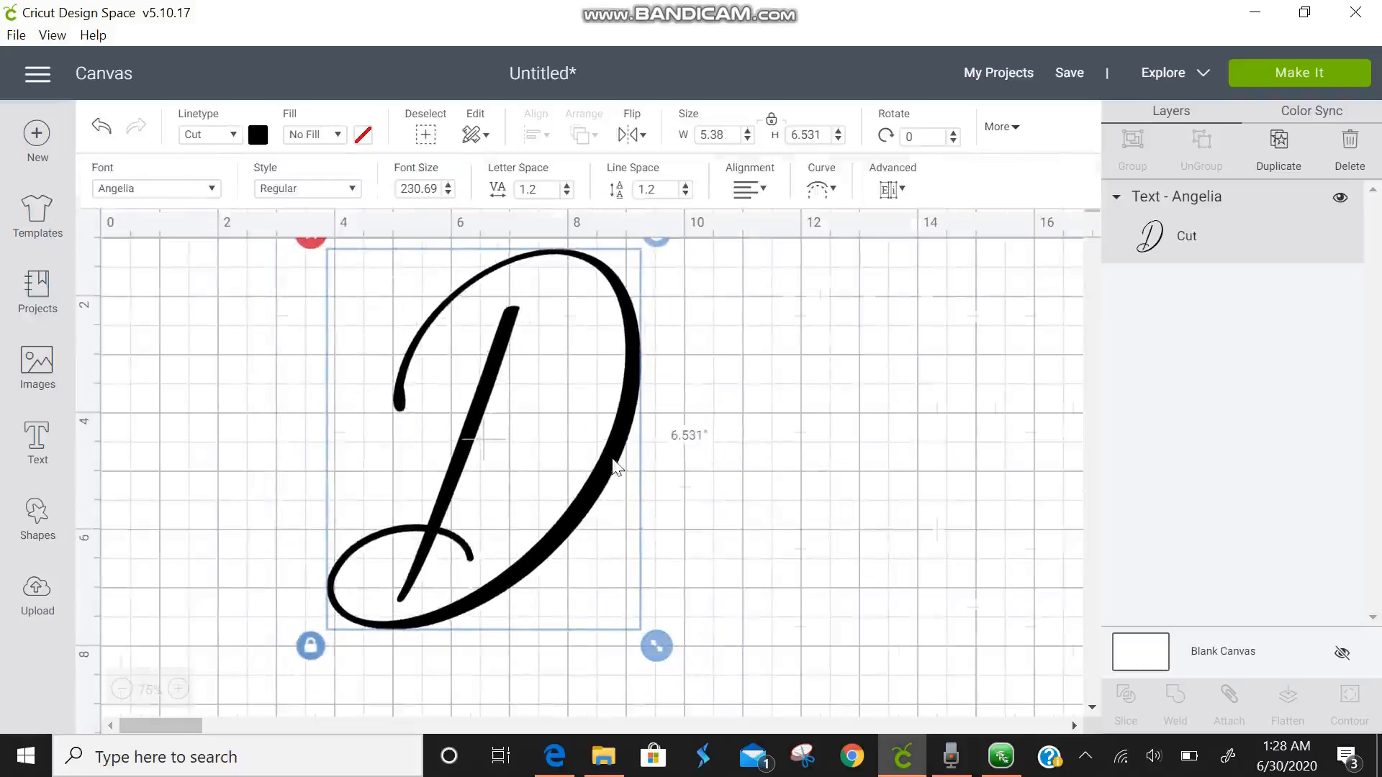
drag(617, 467, 662, 502)
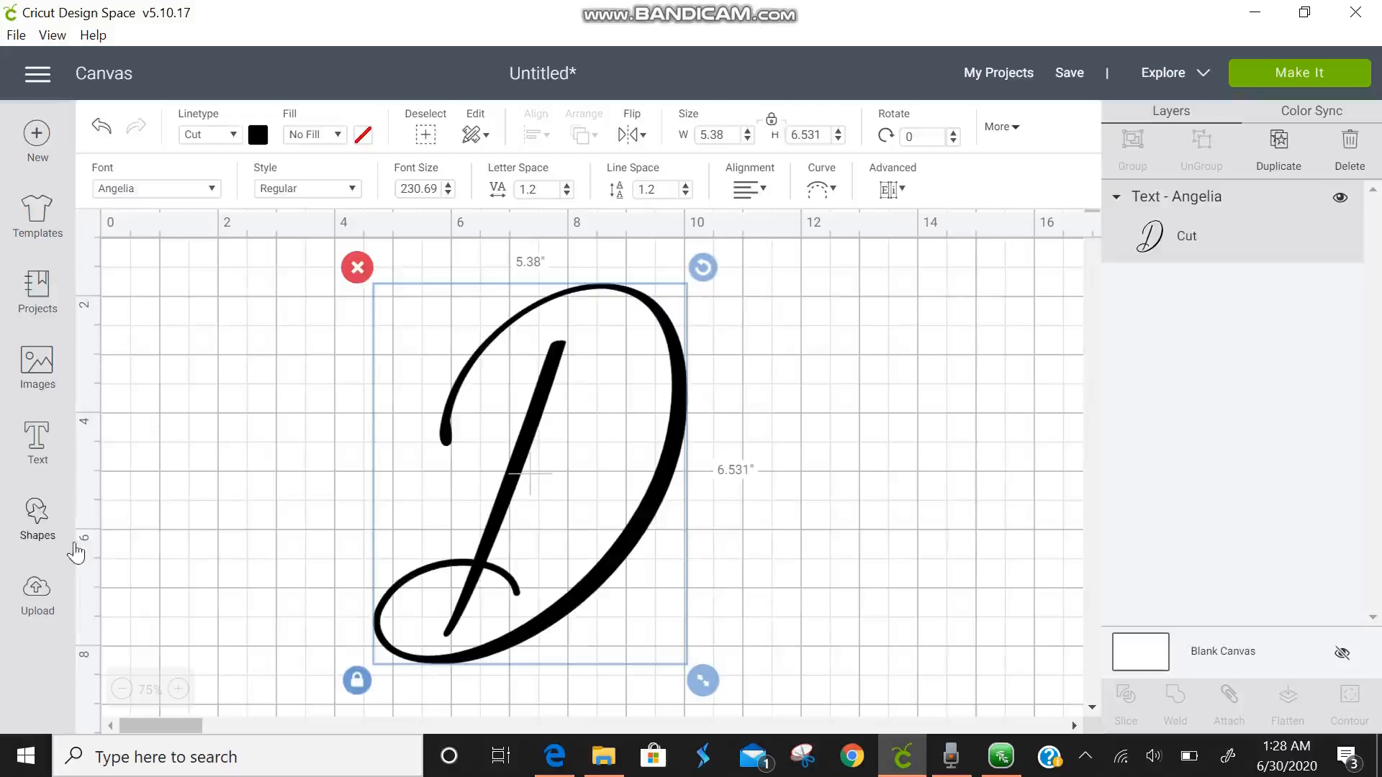
Add a square with unlocked proportions and flatten it into a rectangle about 3.1 by 1.3 inches.
click(37, 530)
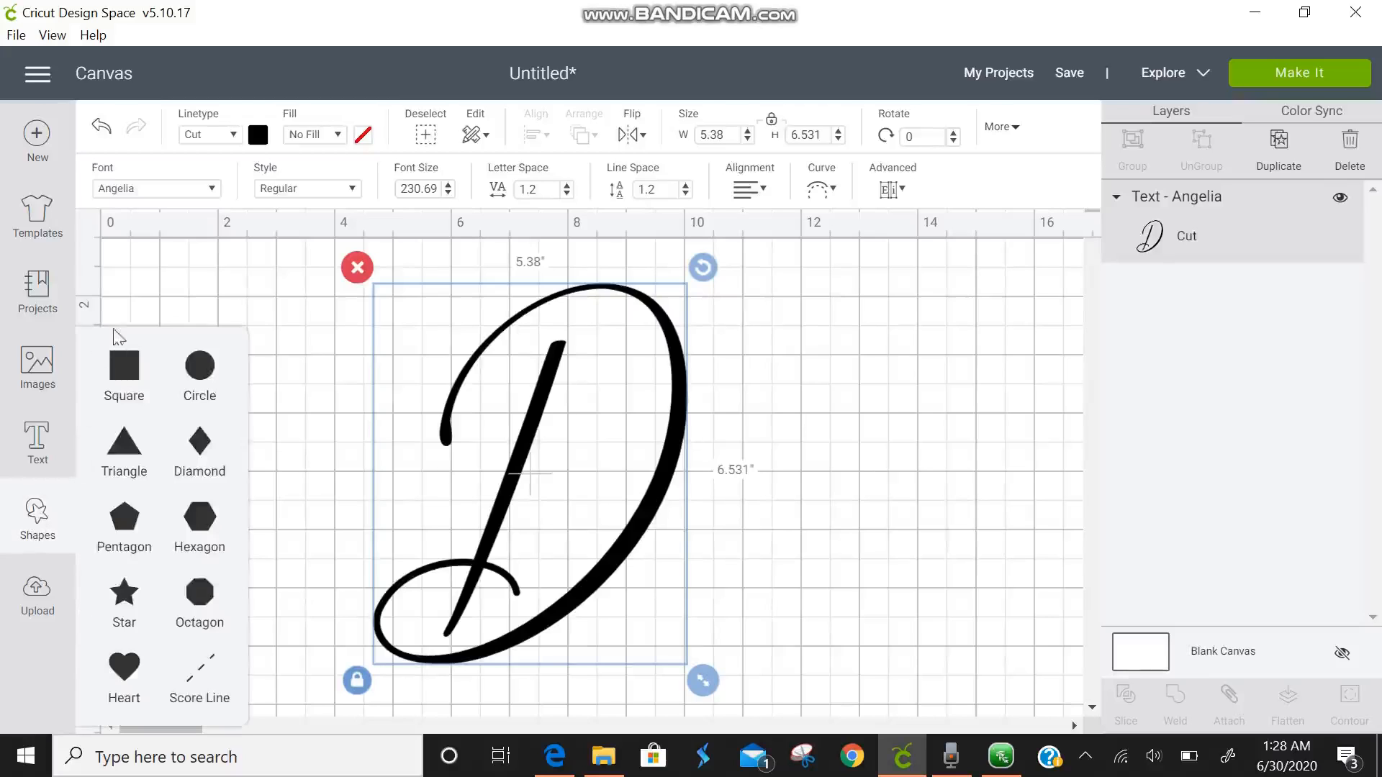
click(134, 375)
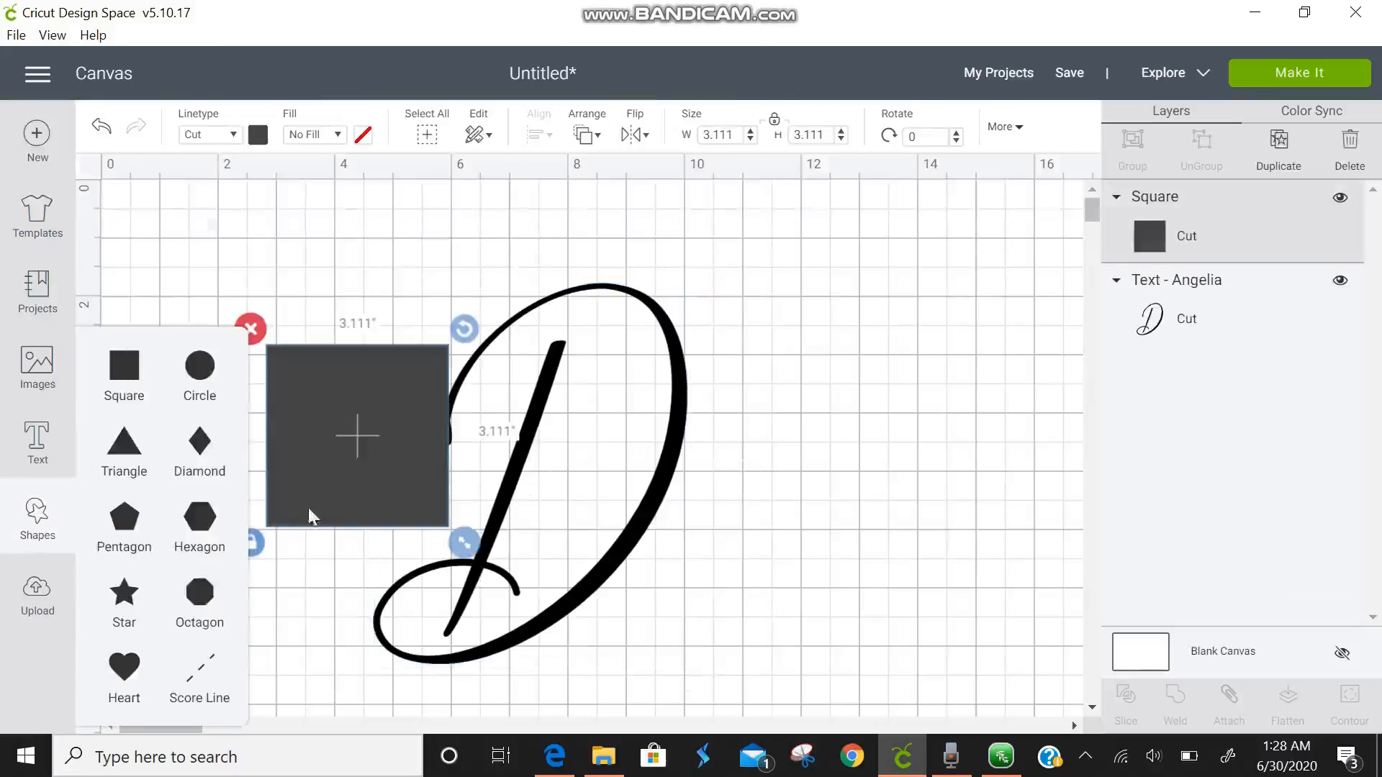
click(295, 583)
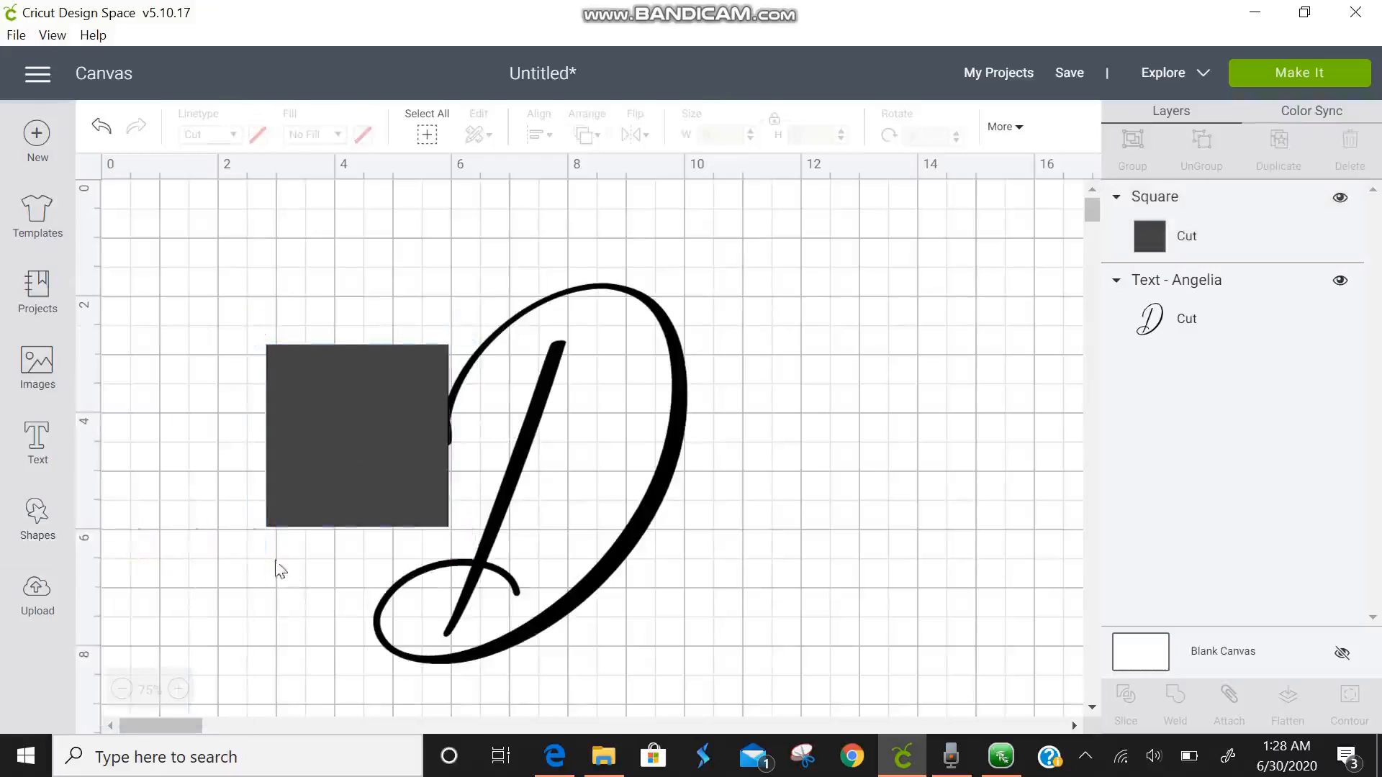
click(282, 507)
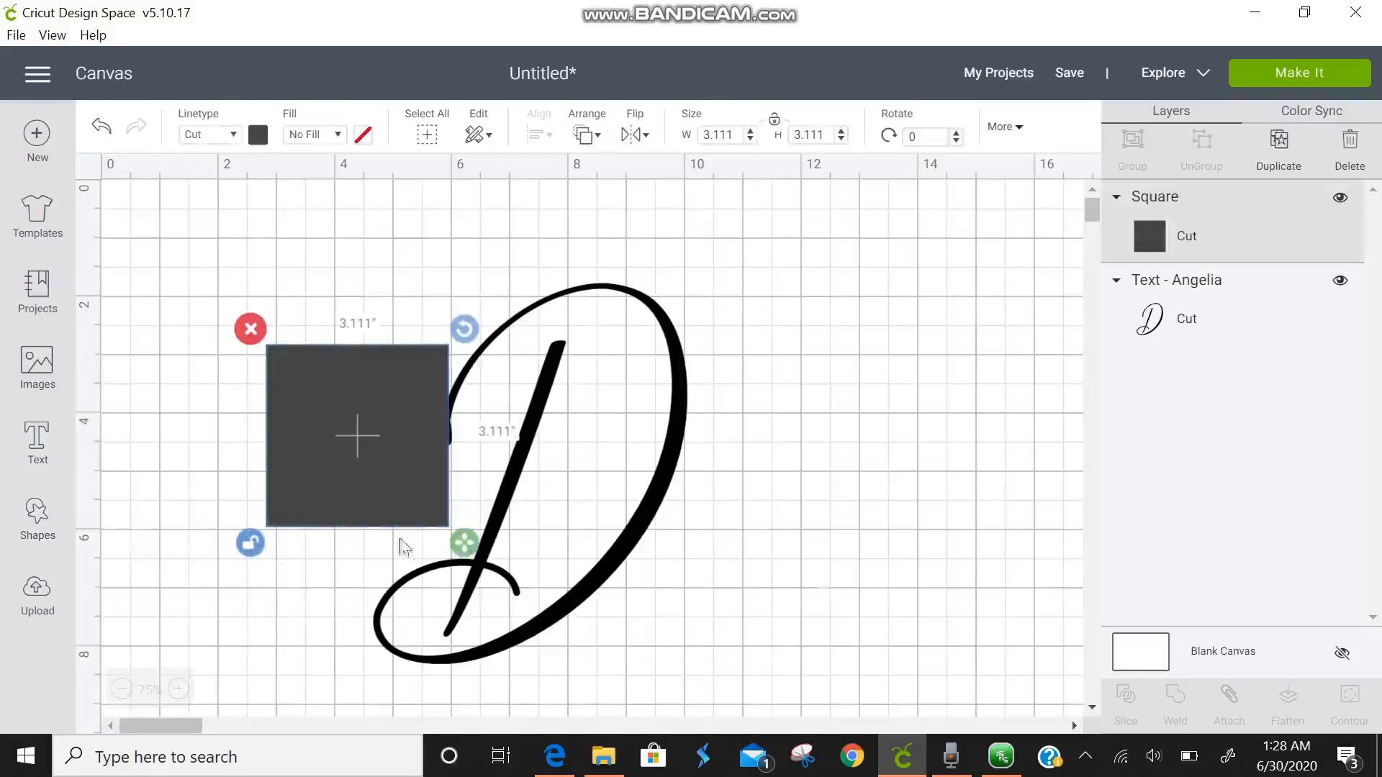
drag(462, 556, 463, 434)
Place the rectangle across the lower half of the D and reshape it into a bar about 6.1 by 1 inch.
drag(413, 394, 630, 529)
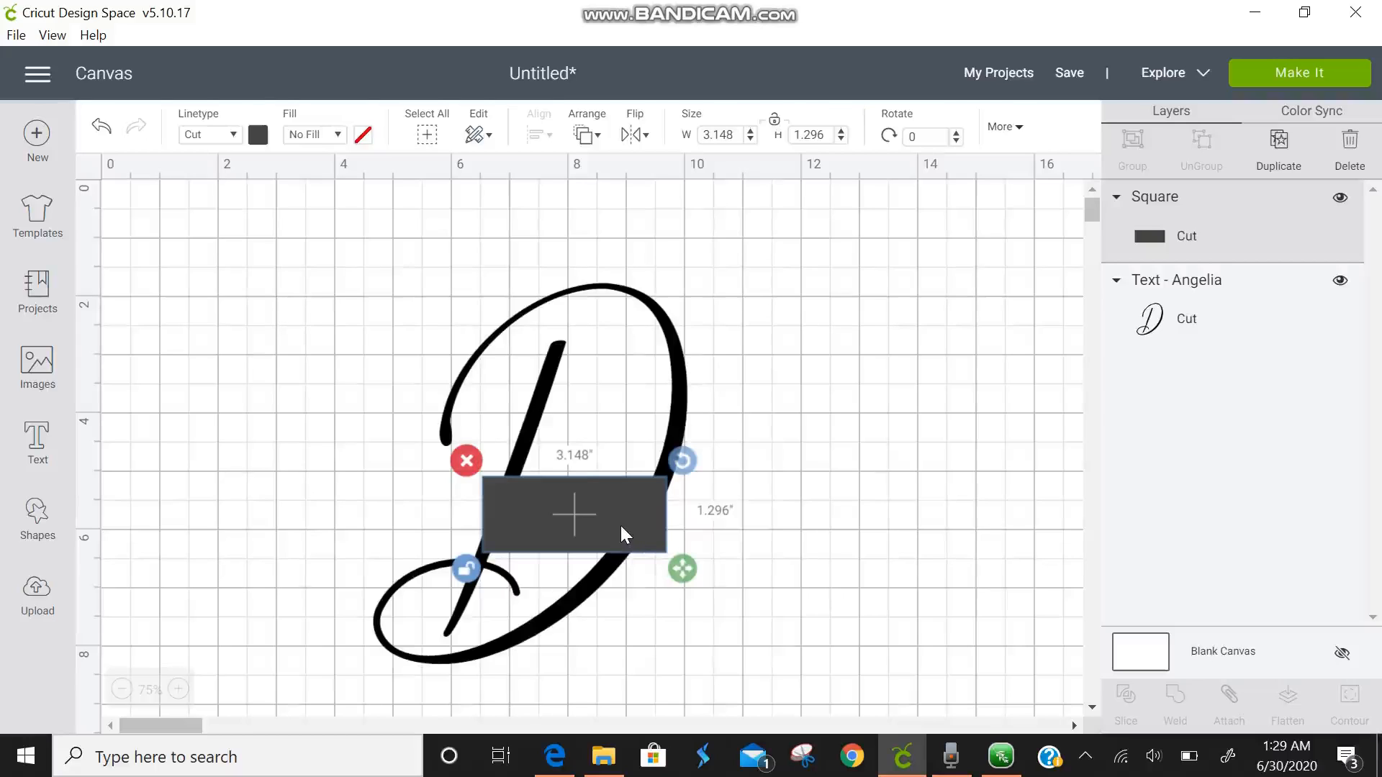
drag(616, 527, 549, 522)
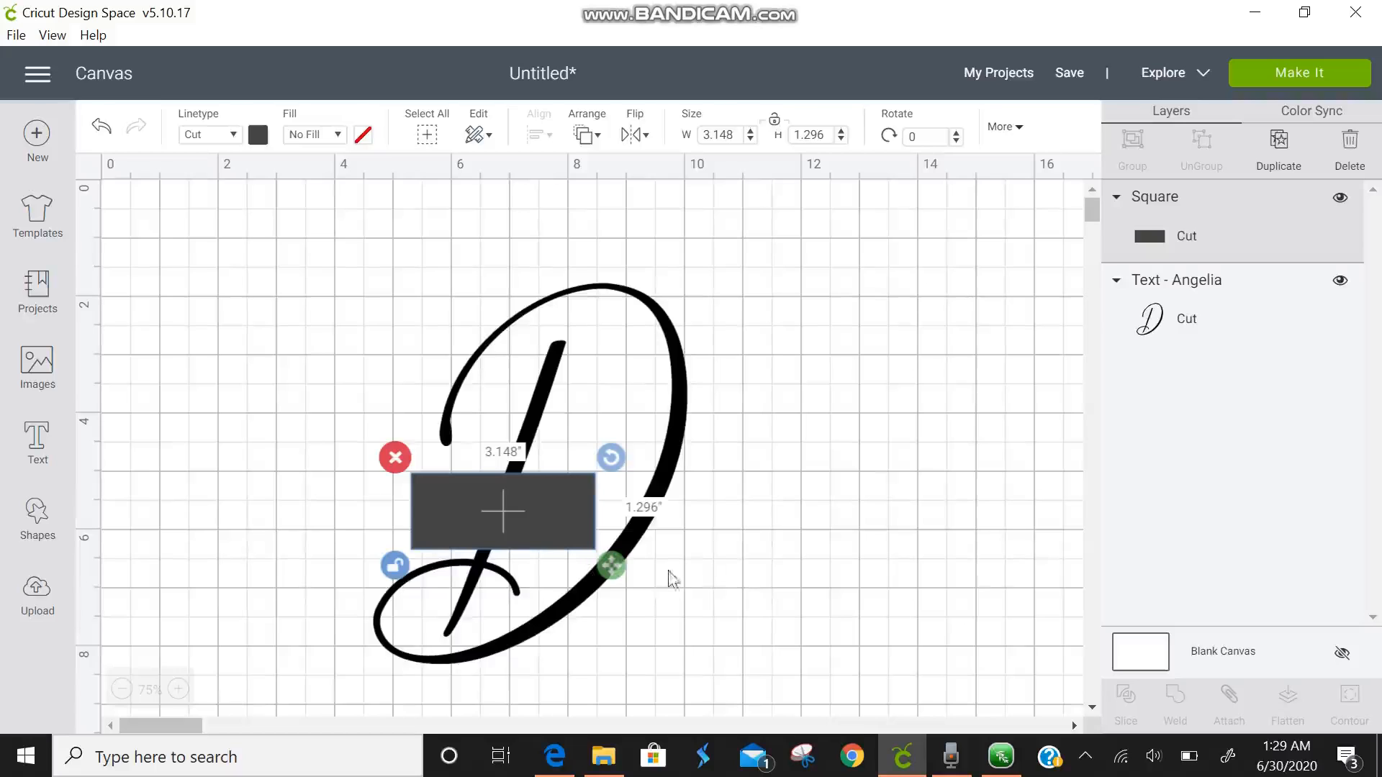
drag(616, 570, 794, 572)
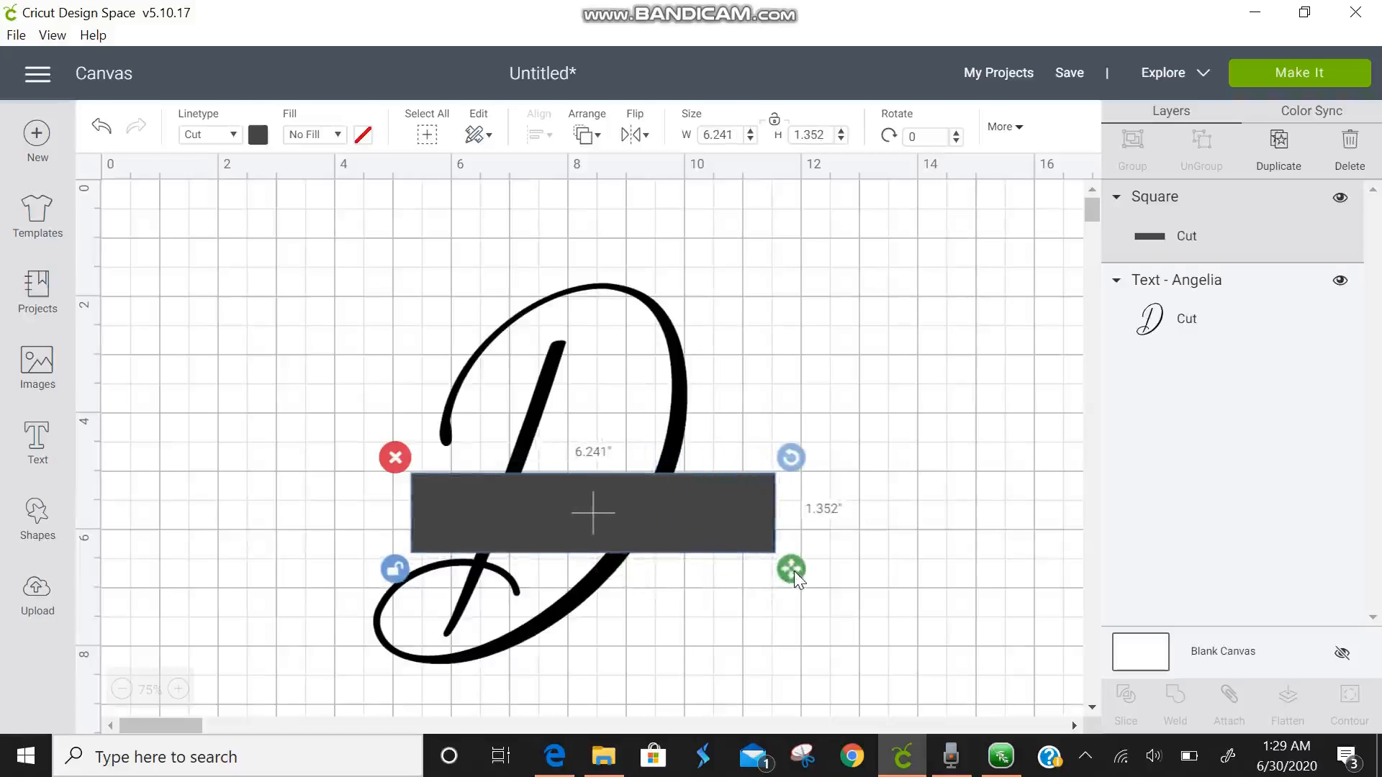
drag(729, 529, 717, 529)
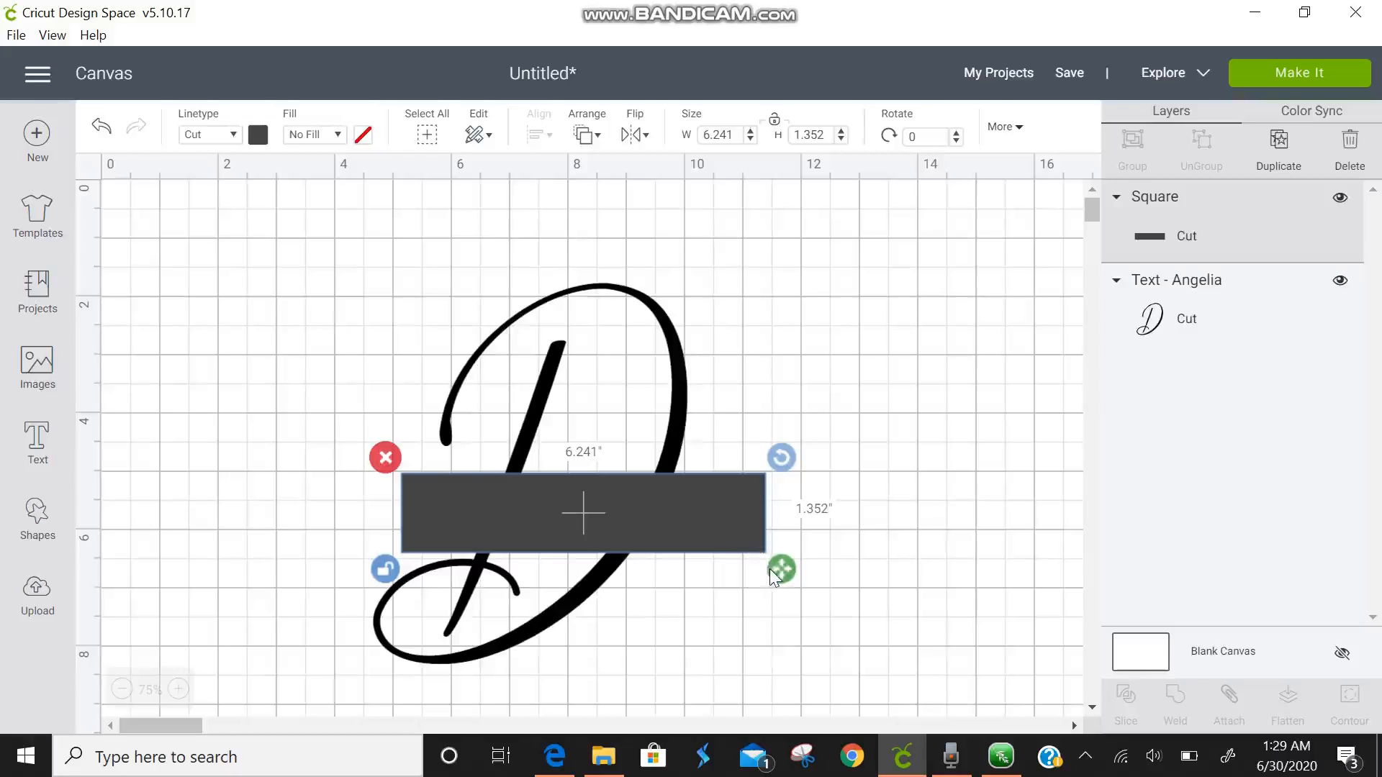
drag(718, 511, 718, 502)
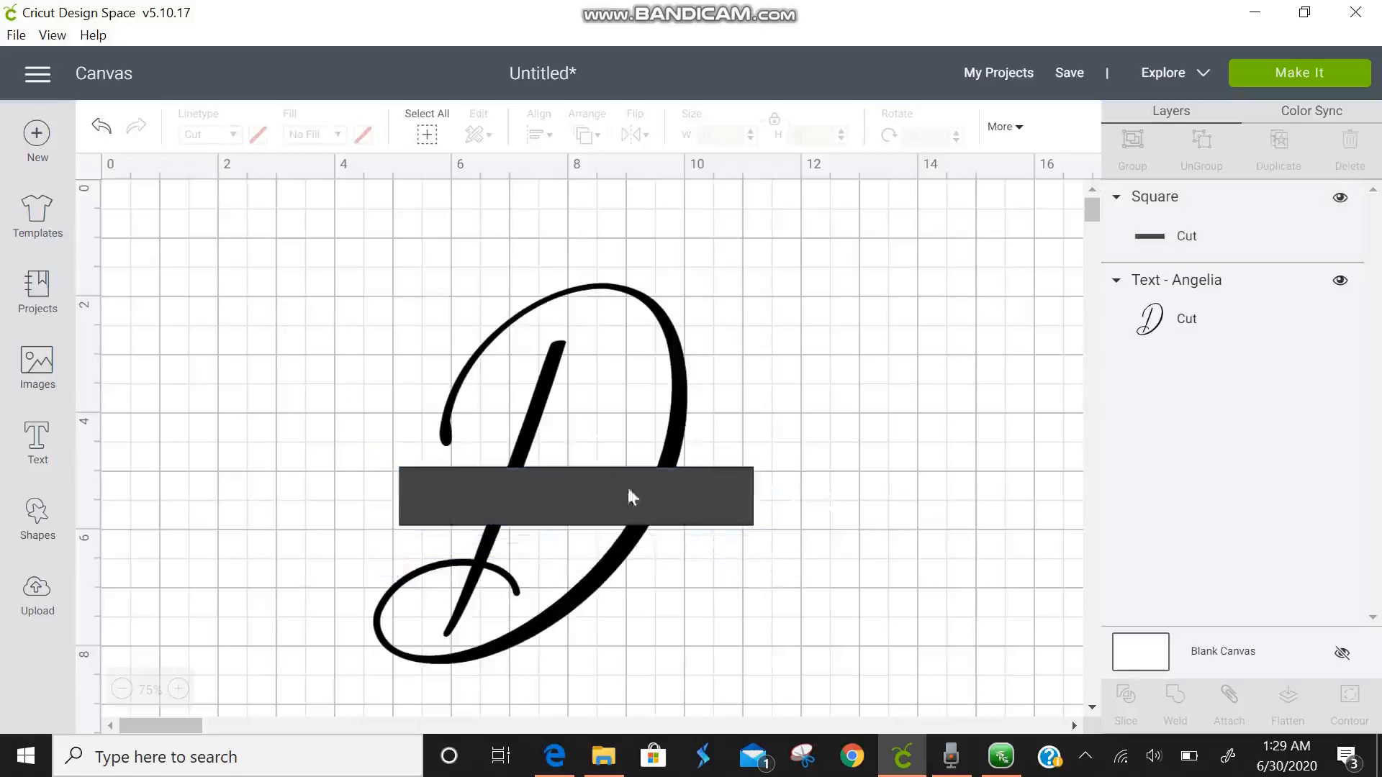
Change the bar's color to black to match the letter.
click(677, 488)
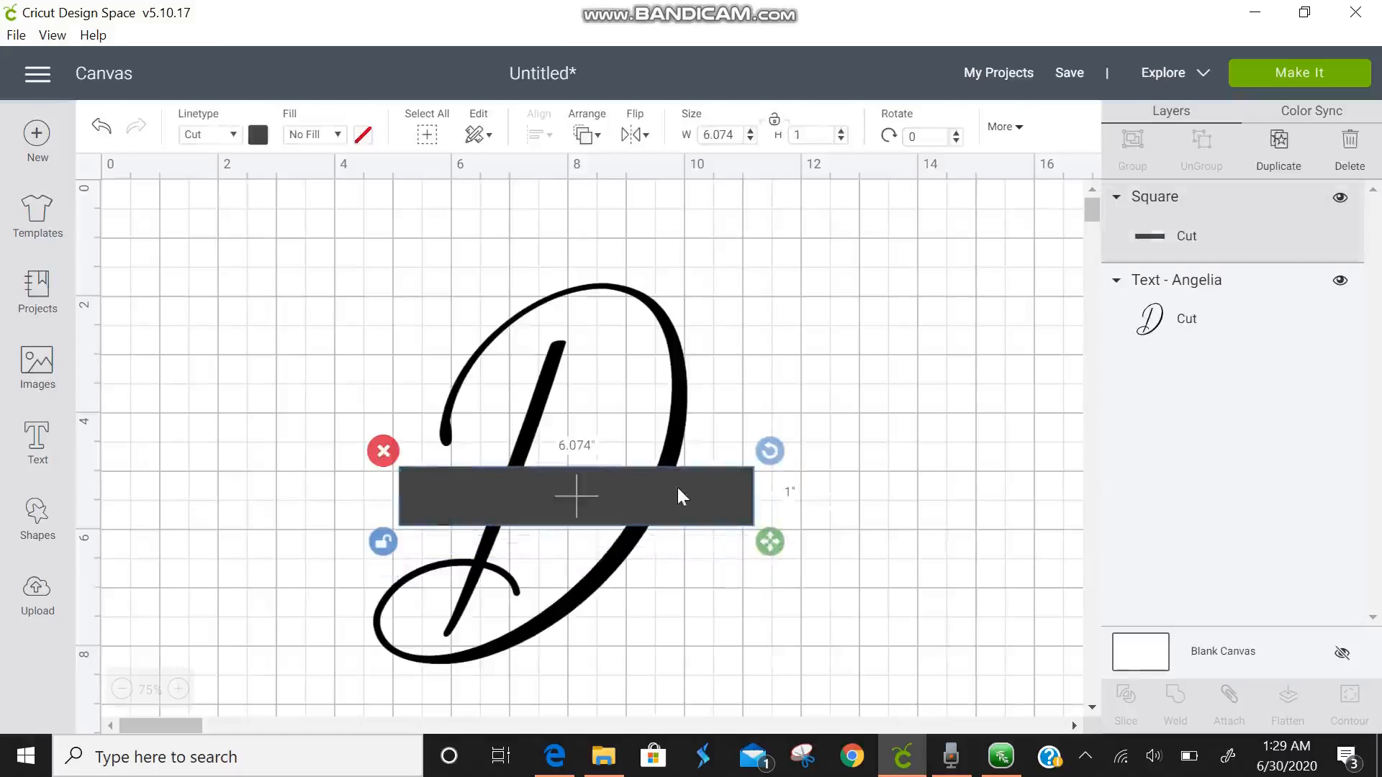
click(262, 142)
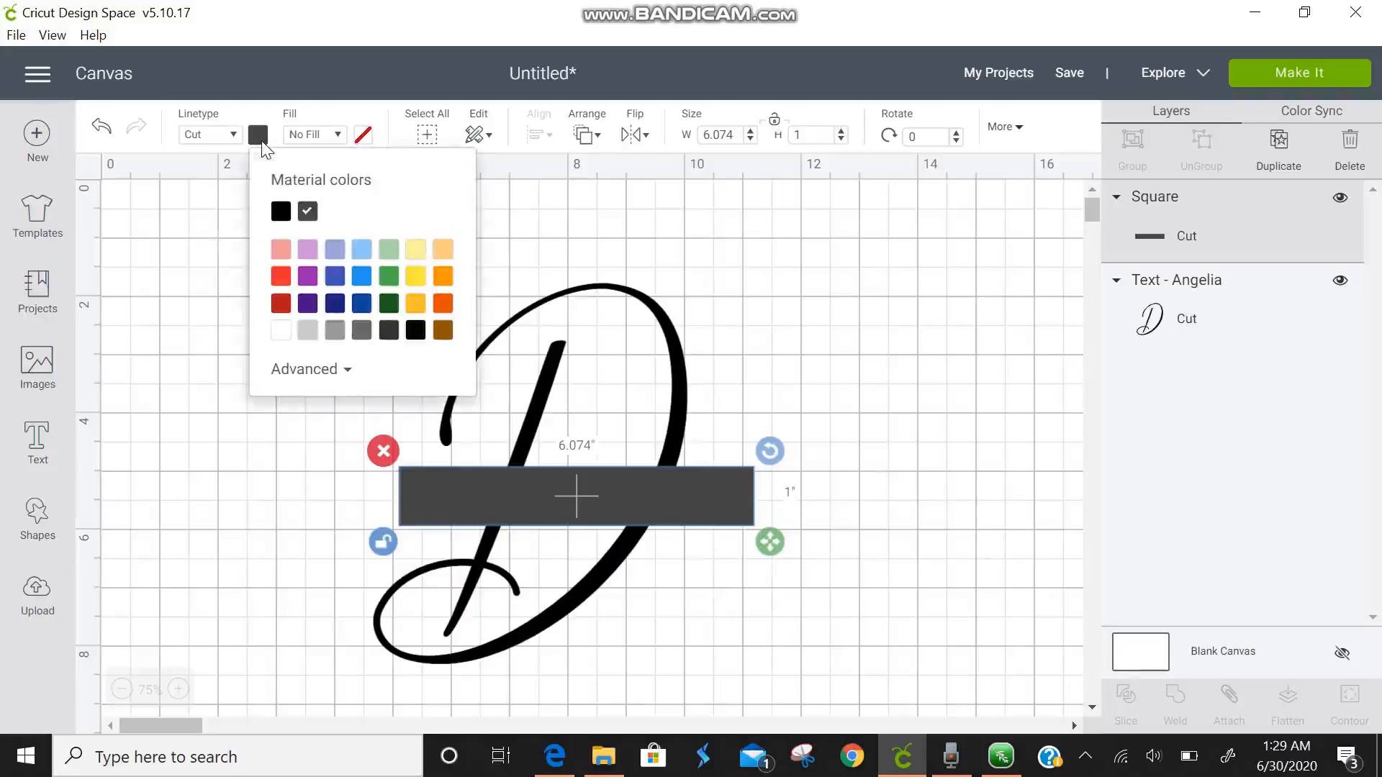
click(282, 215)
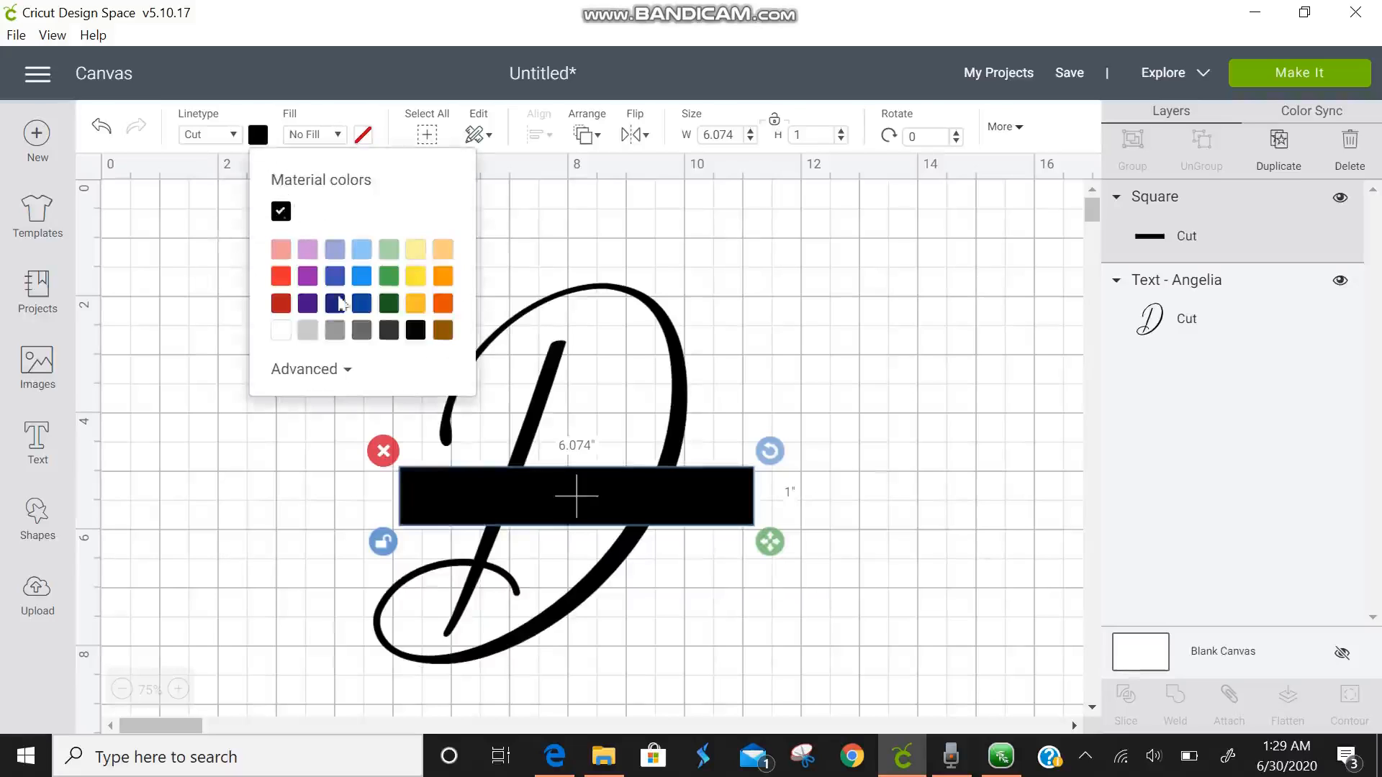
Select the bar and the letter D together and weld them into one shape.
click(681, 643)
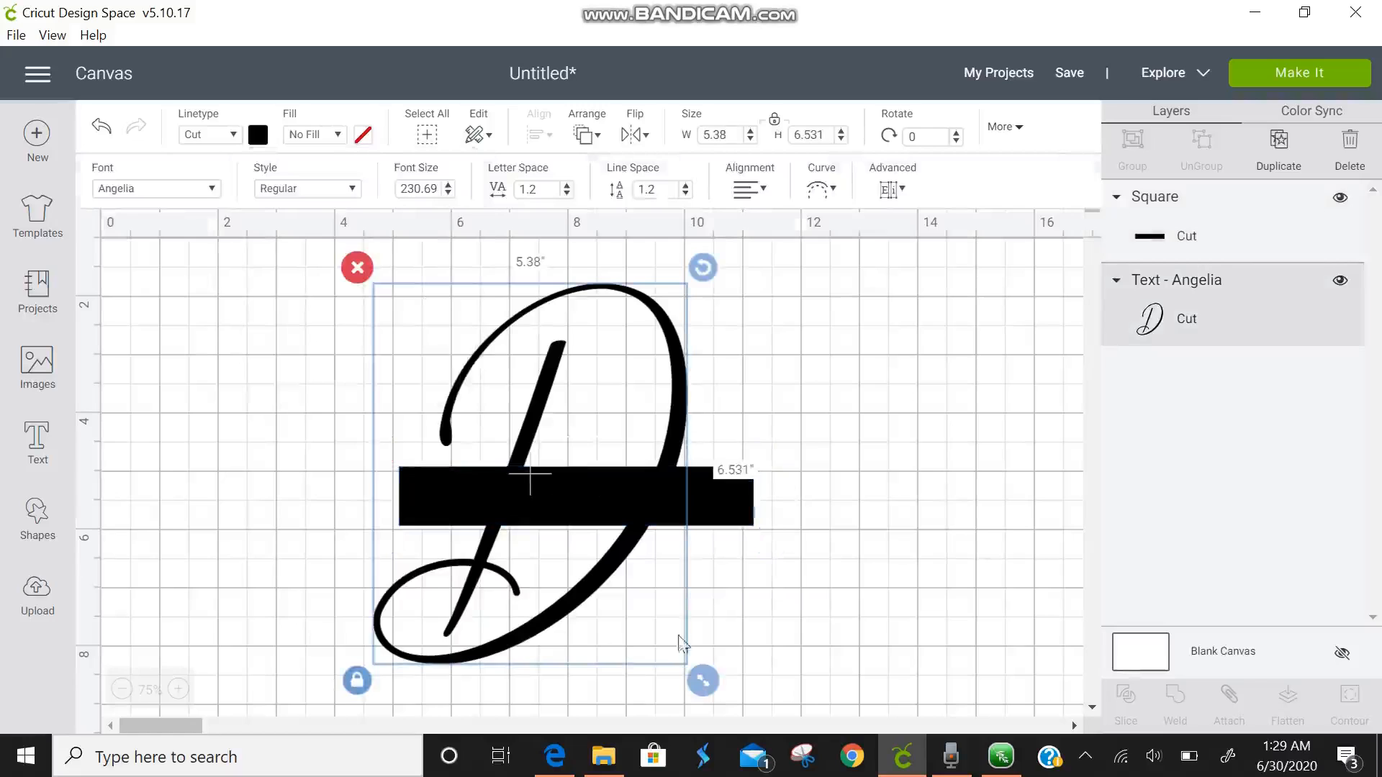
click(792, 644)
drag(749, 681, 580, 323)
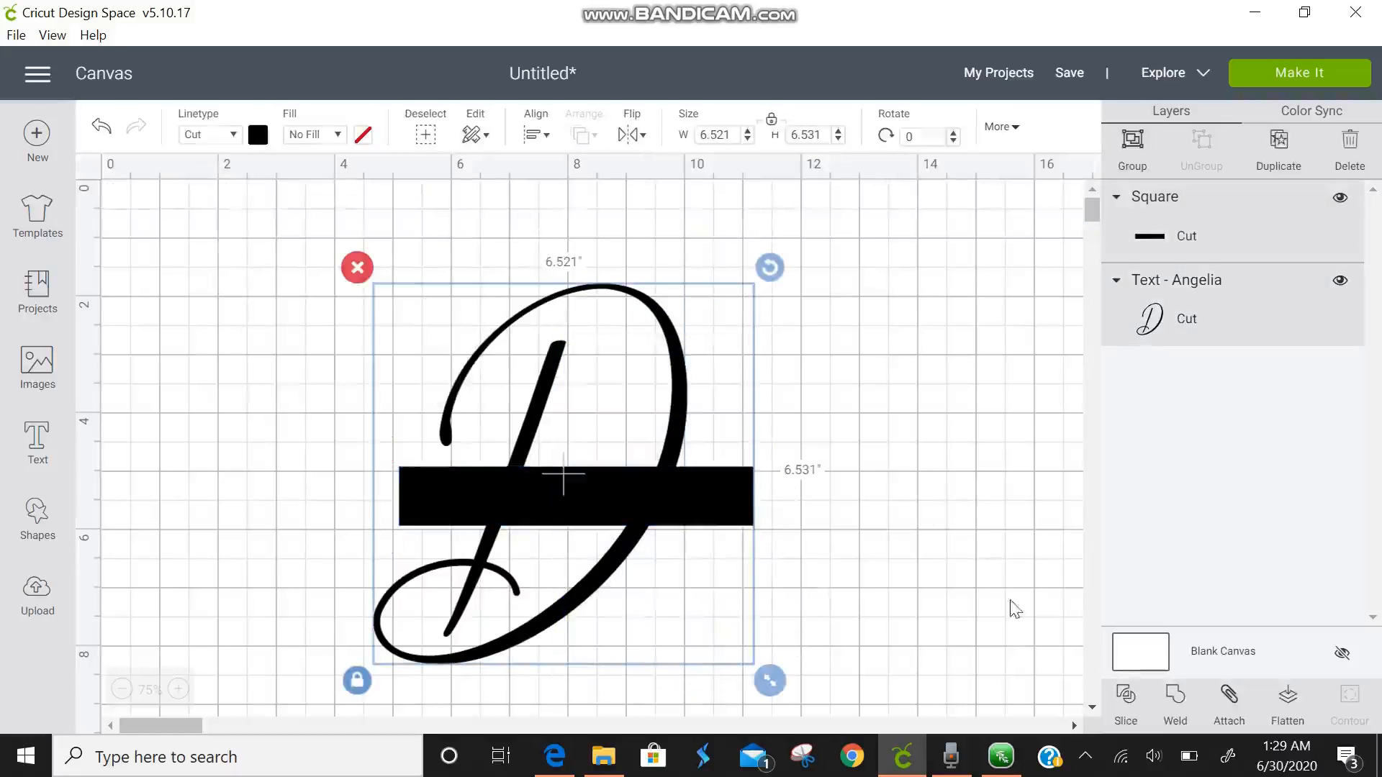
click(1176, 716)
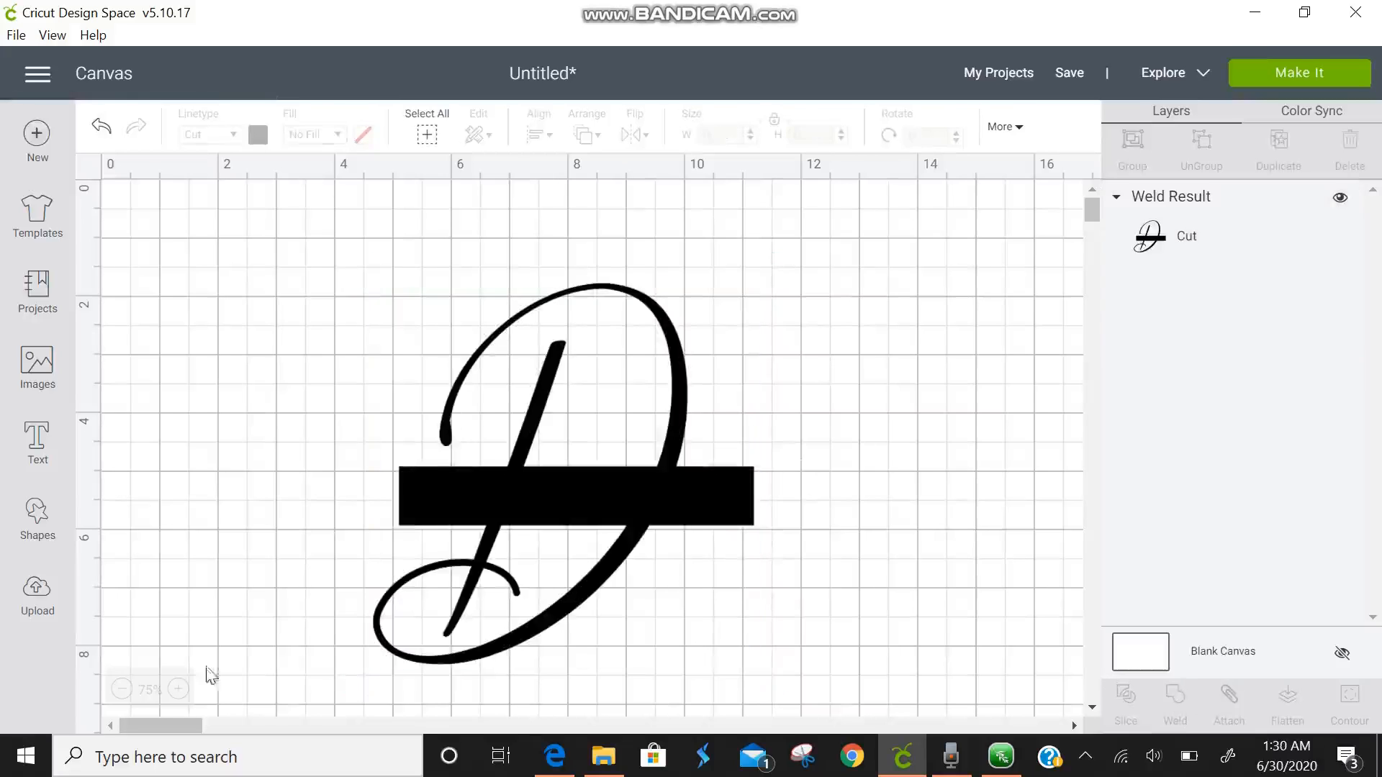
Add a second square reshaped to about 2.4 by 0.7 inches and place it over the left end of the black bar.
click(36, 523)
click(124, 365)
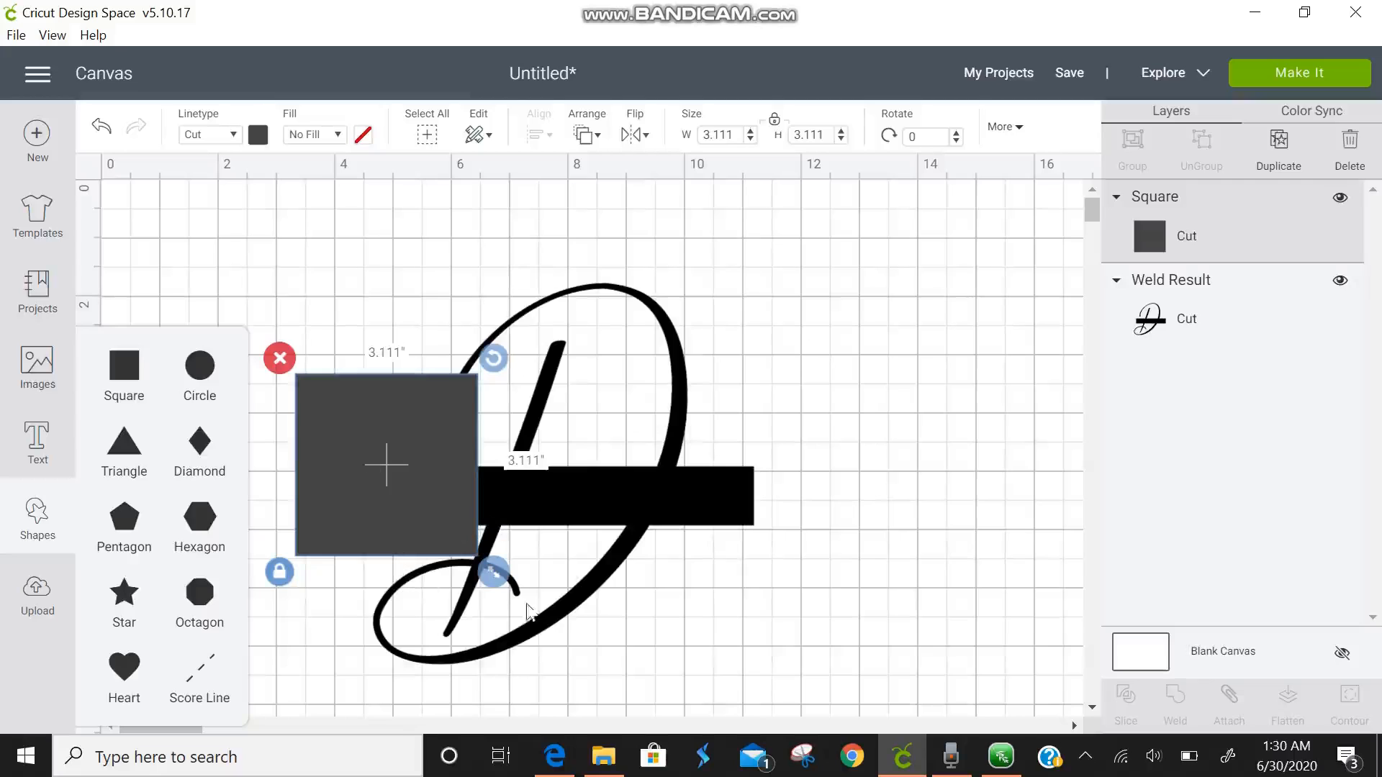
drag(495, 573, 406, 483)
drag(342, 450, 296, 493)
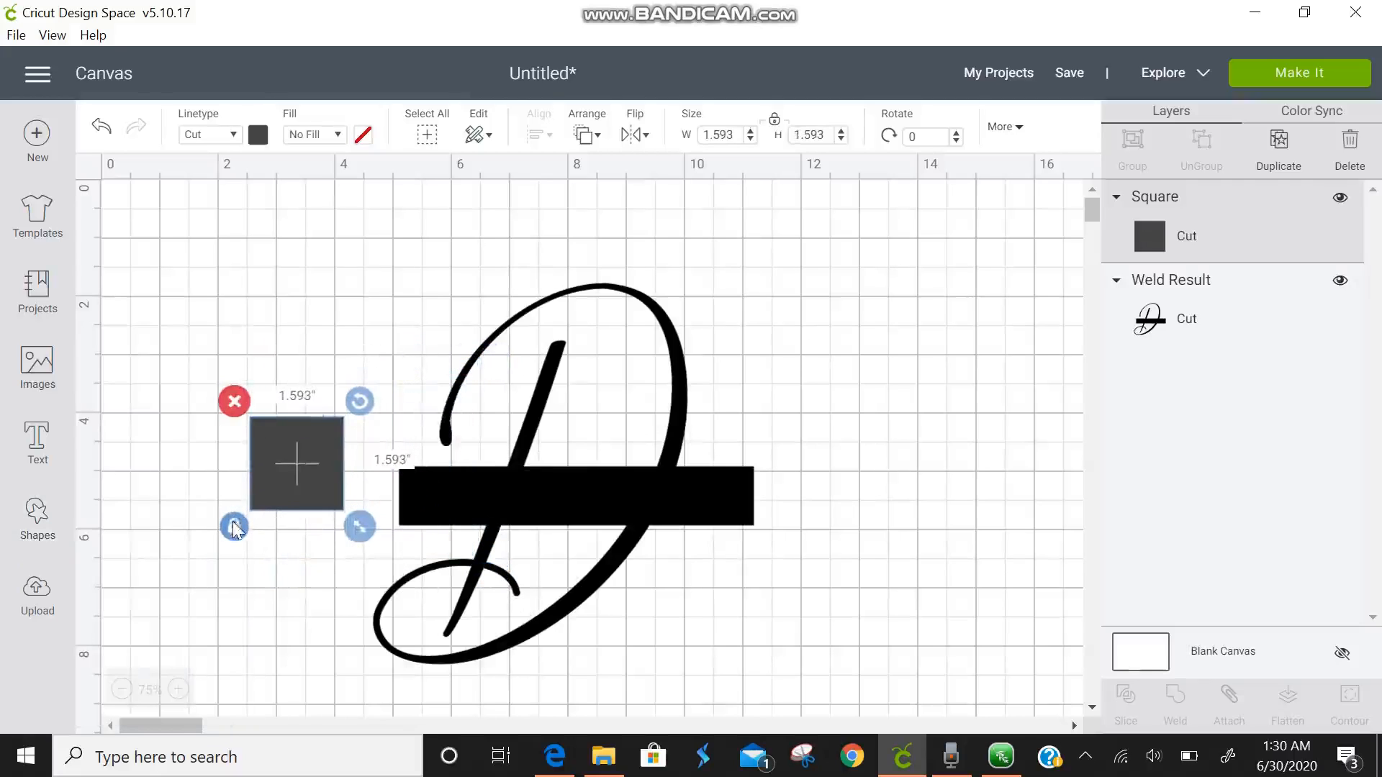
drag(360, 529, 409, 481)
drag(374, 437, 465, 498)
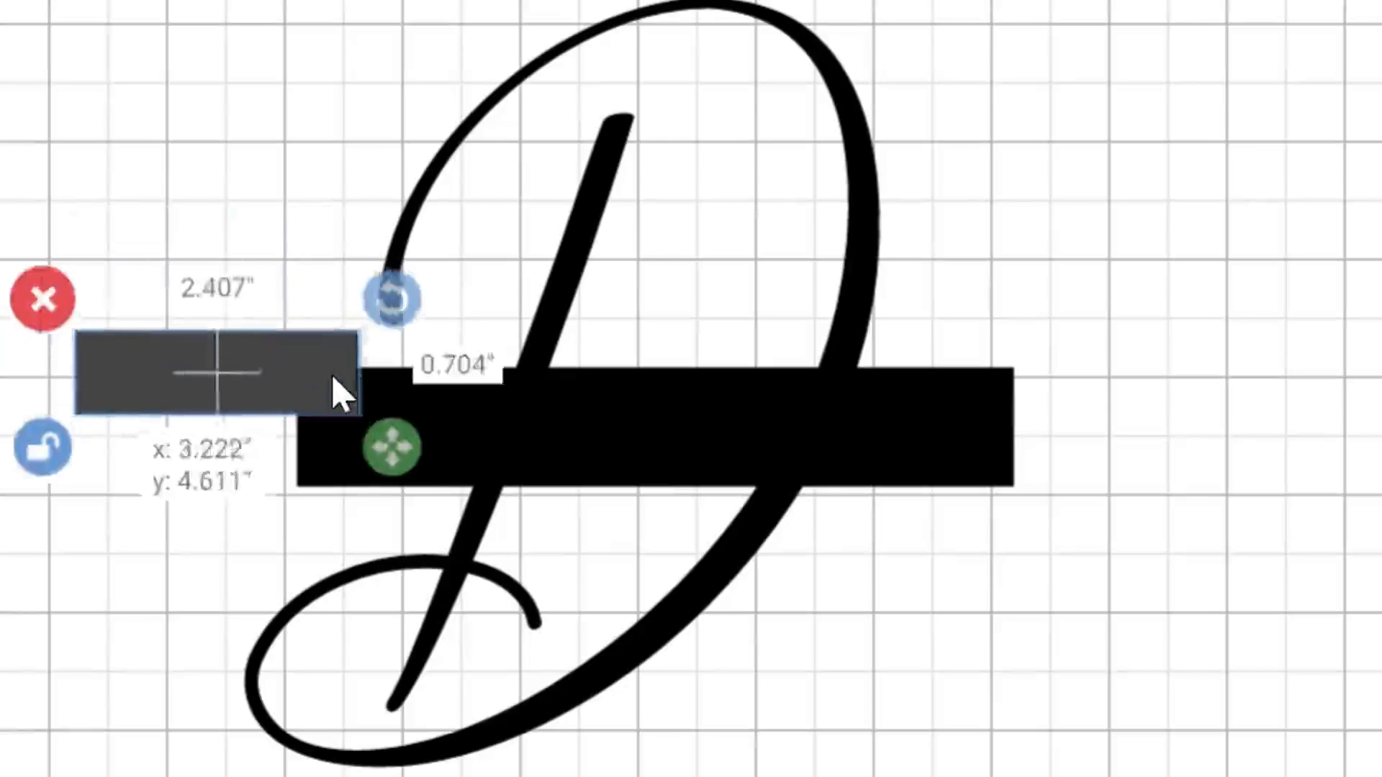
drag(432, 445, 506, 434)
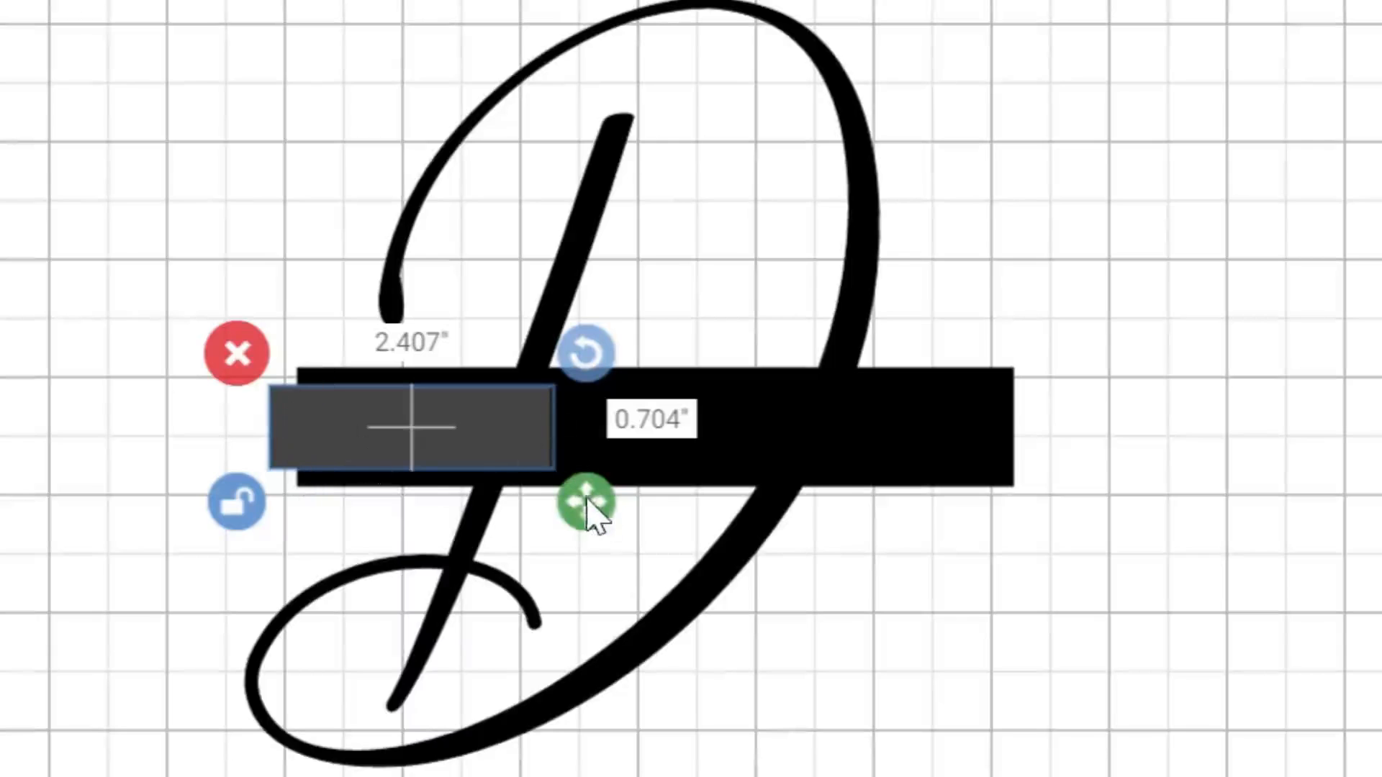
Stretch the gray rectangle to about 6.7 by 0.7 inches, past both ends of the bar, and slice it with the welded letter.
drag(600, 509, 1112, 511)
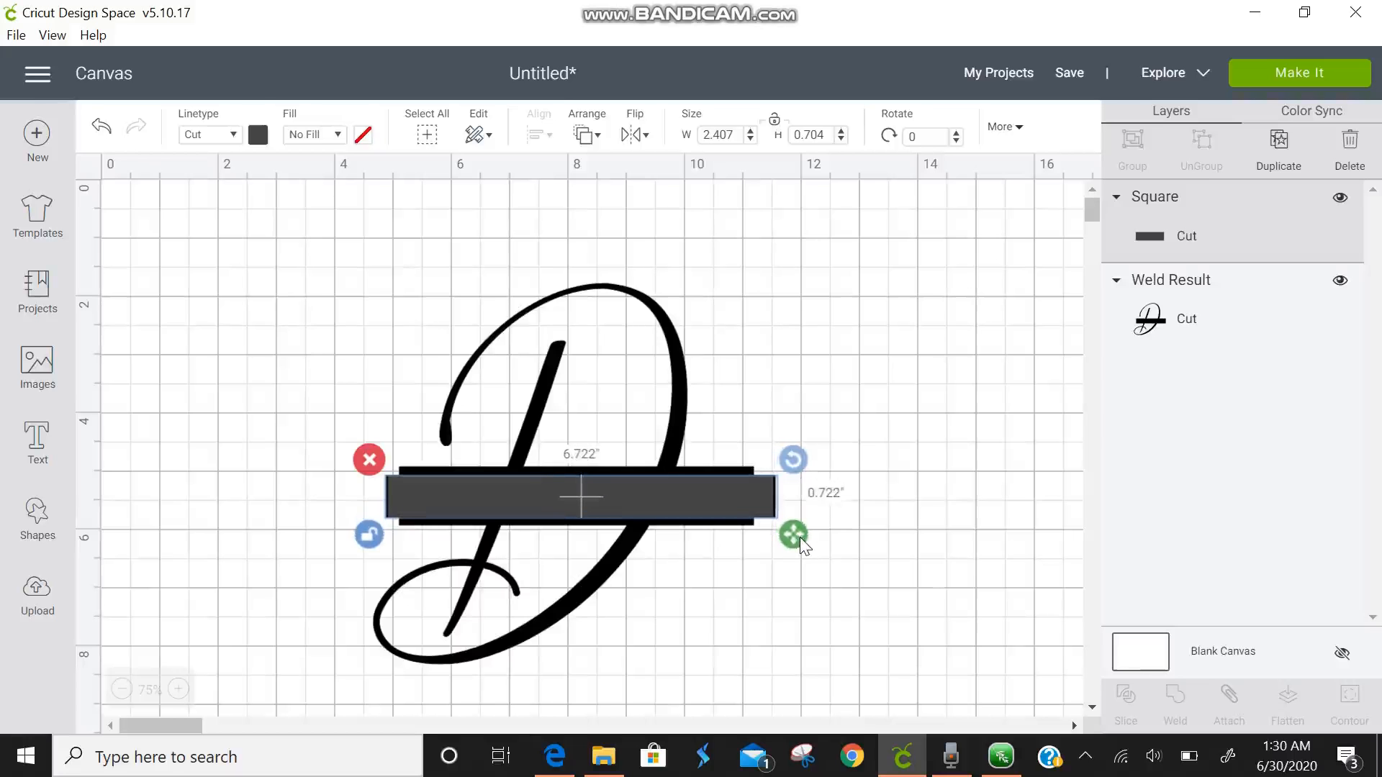
drag(801, 537, 800, 537)
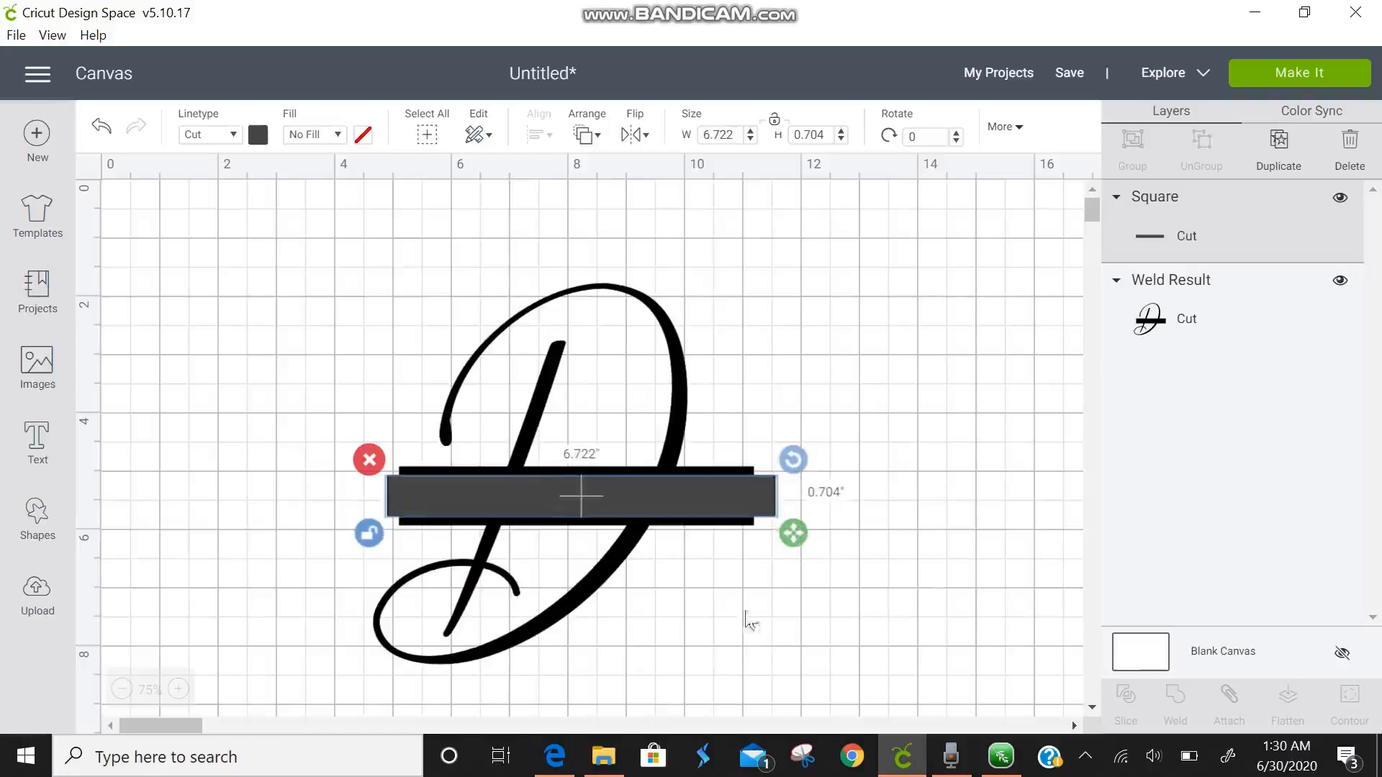
click(743, 640)
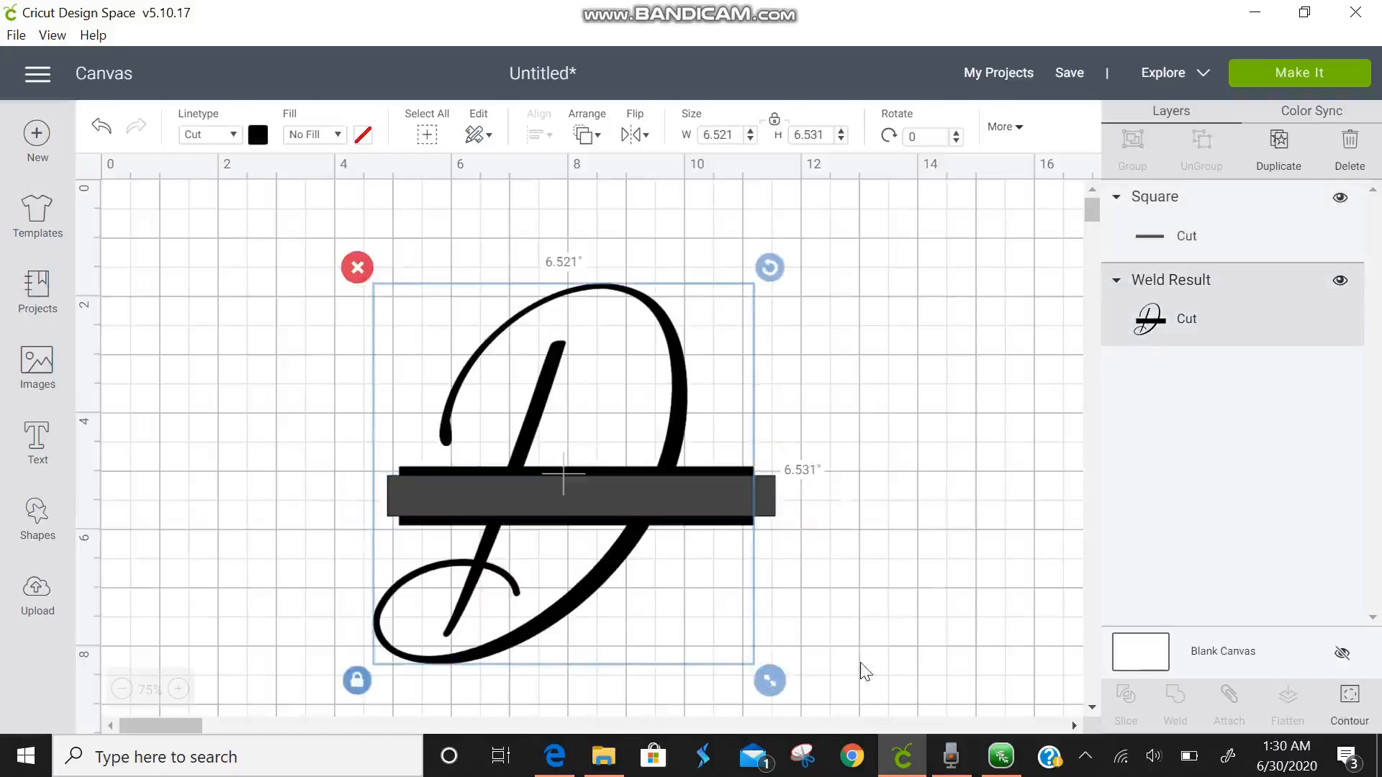
drag(861, 668, 290, 210)
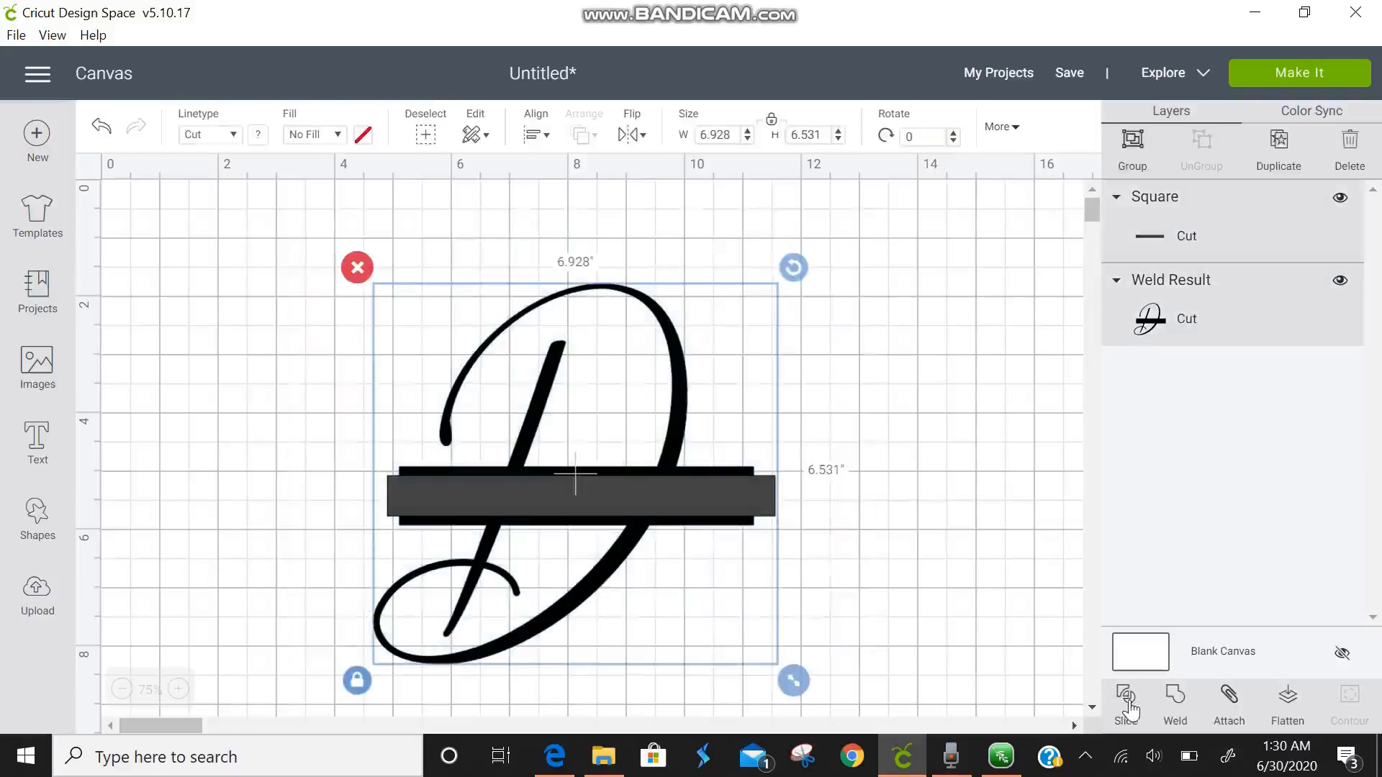
click(1128, 702)
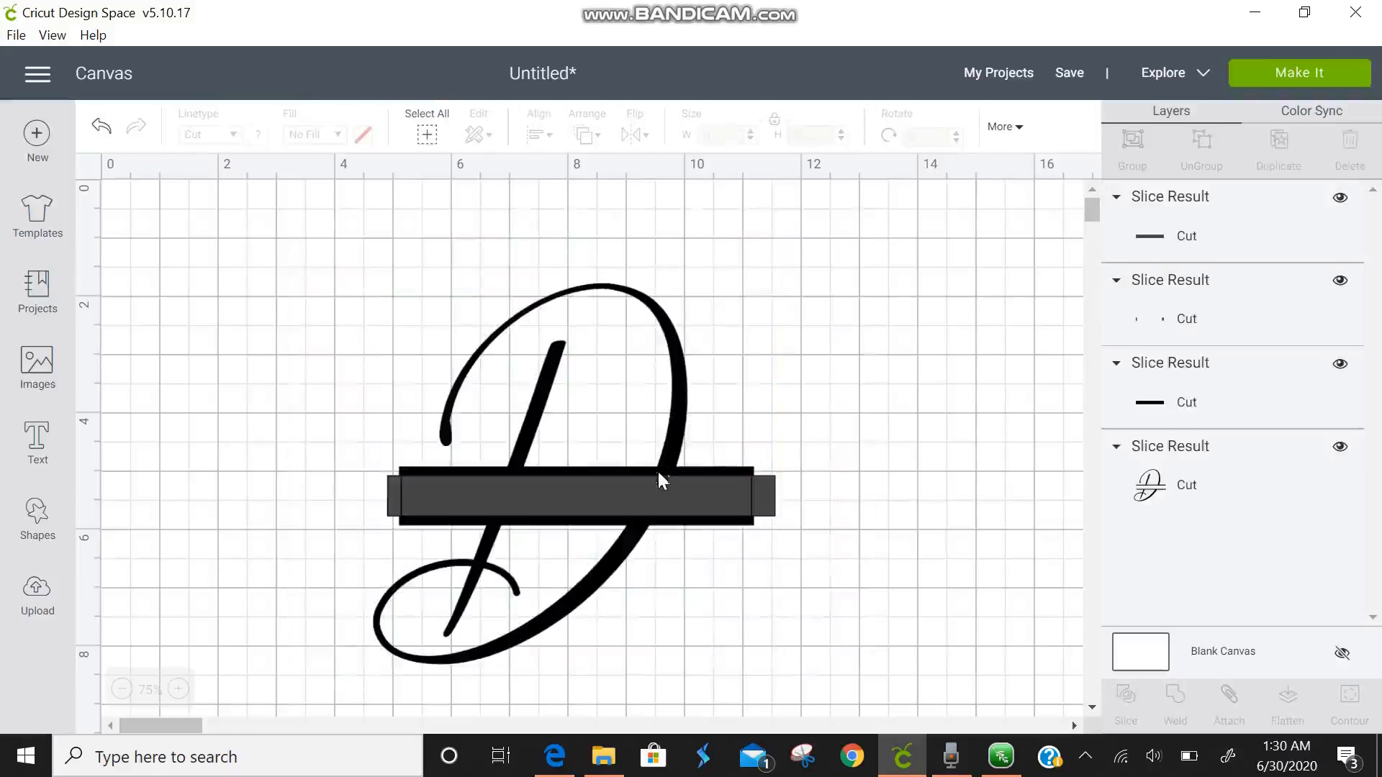
Pull the cut-out pieces off the letter and delete them, and enlarge the split letter to about 8.4 by 8.4 inches.
drag(657, 485, 762, 648)
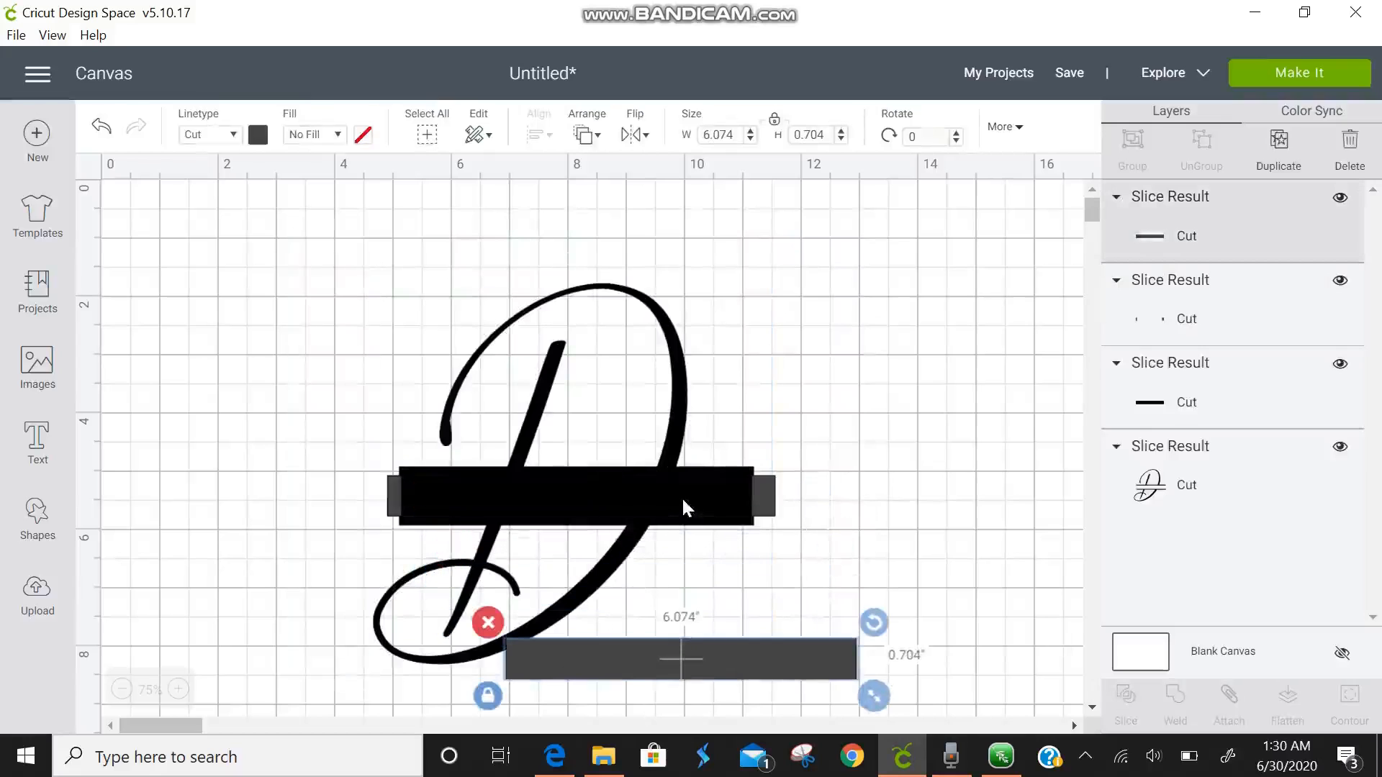
drag(682, 508, 747, 643)
drag(679, 494, 812, 652)
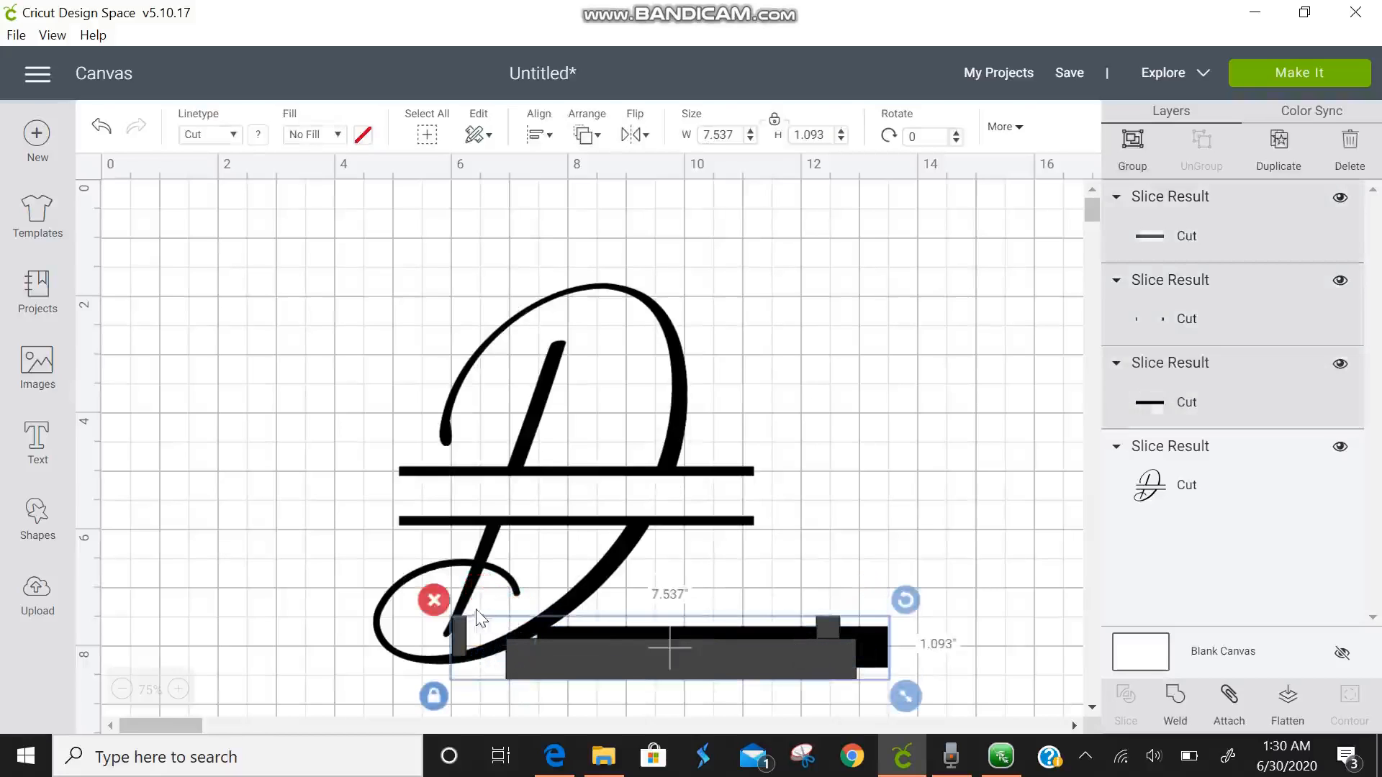
click(436, 600)
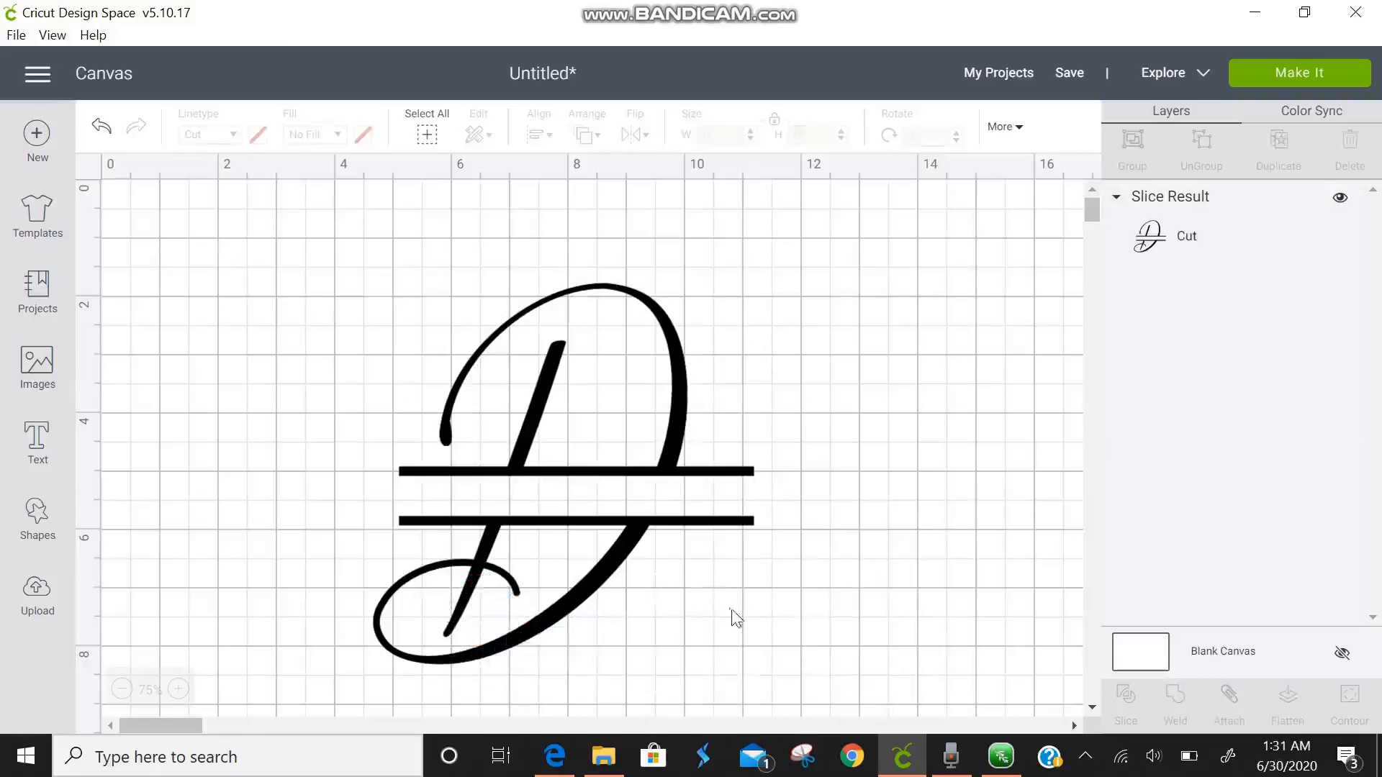
click(677, 475)
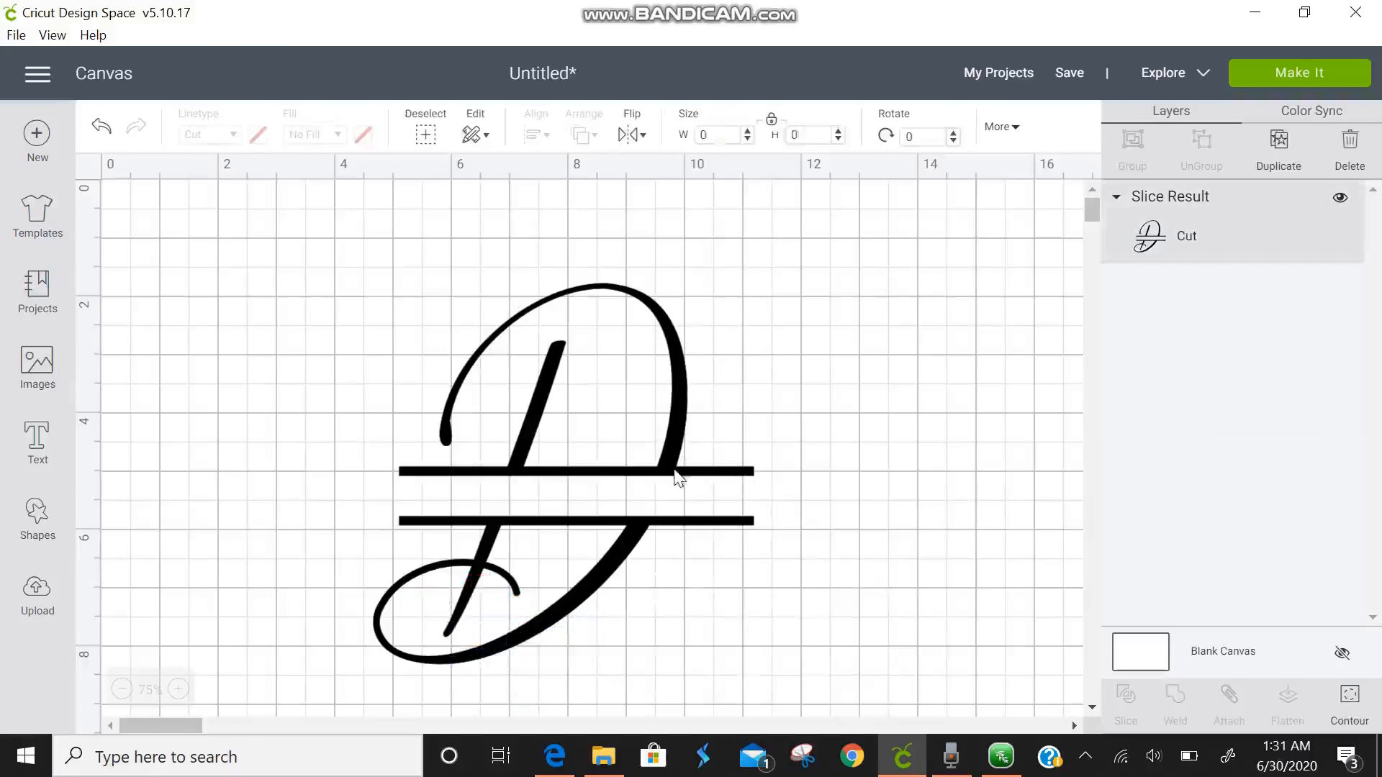
Add a square about 4 inches wide over the lower-left part of the D and send it behind the letter.
click(38, 514)
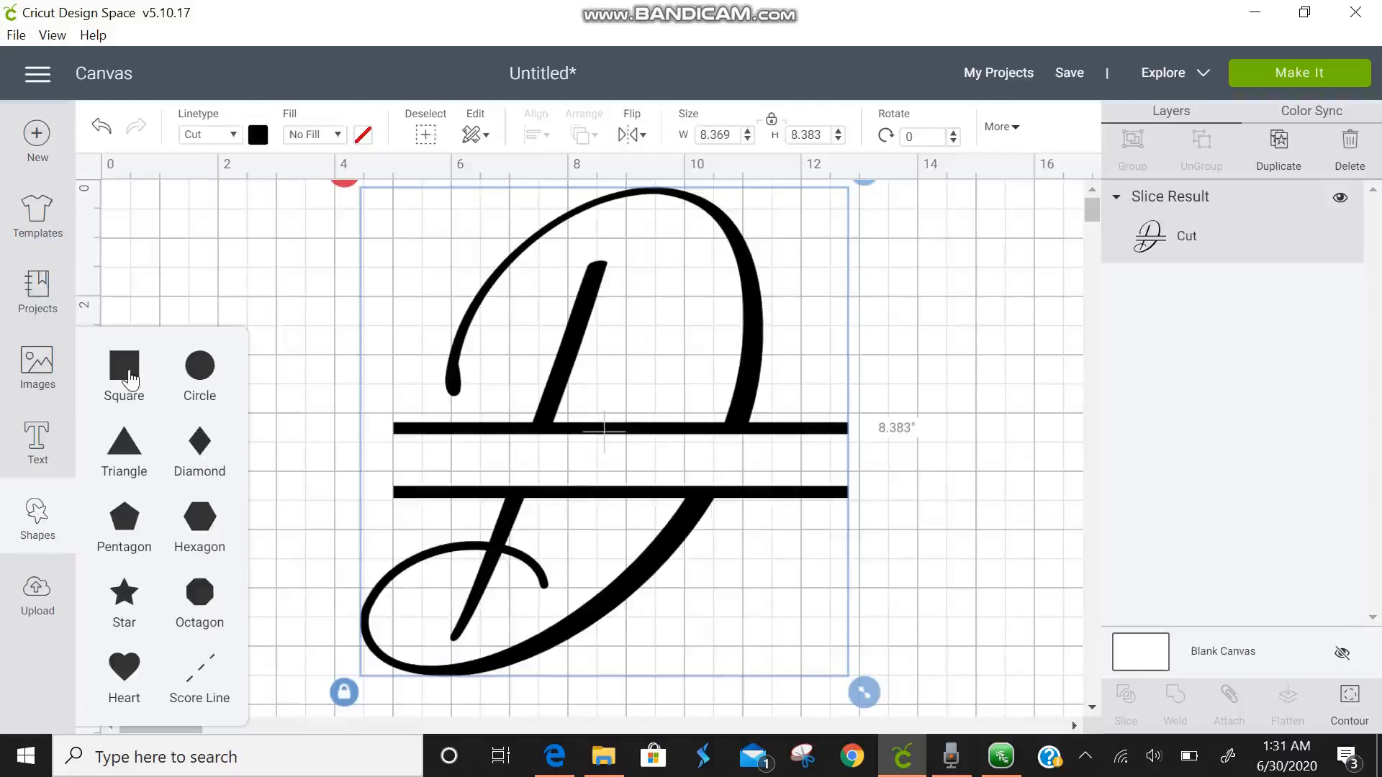
click(130, 378)
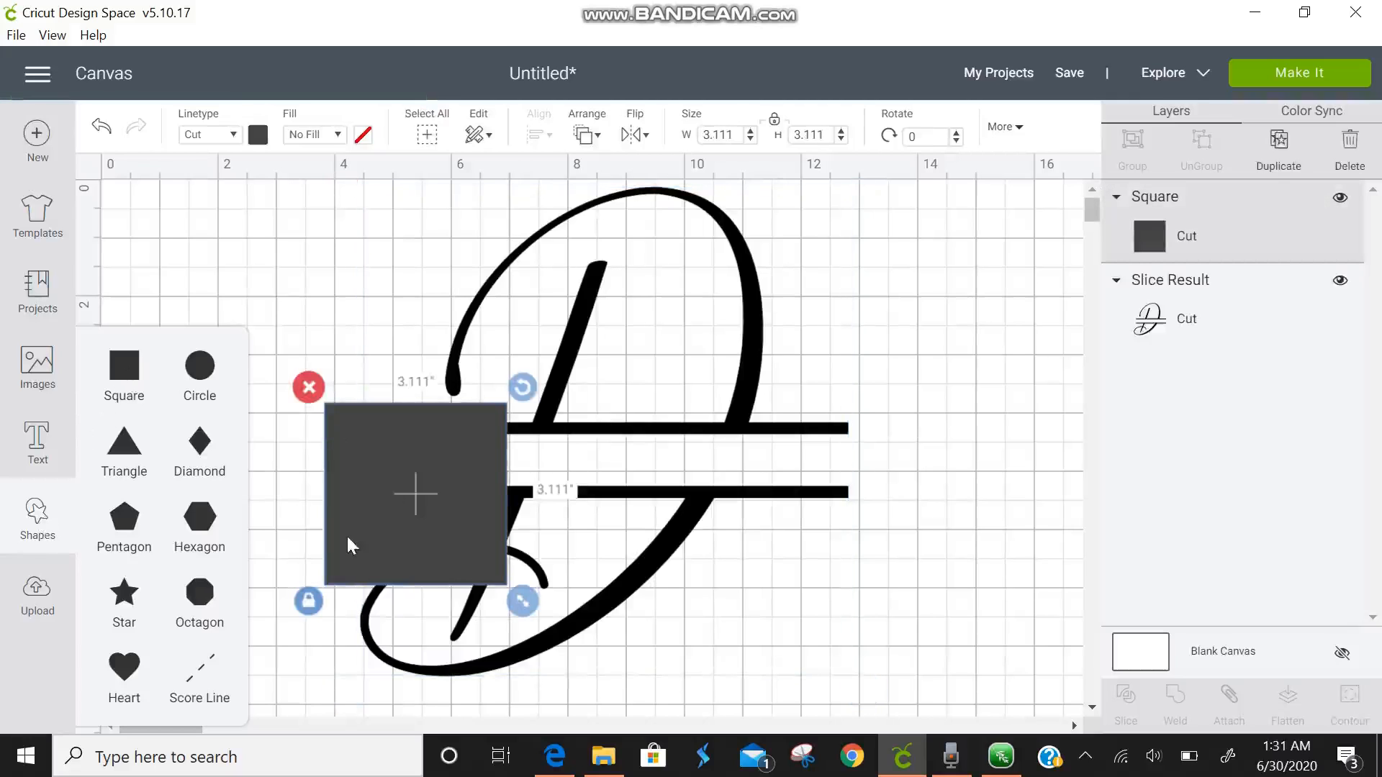
drag(395, 511, 346, 567)
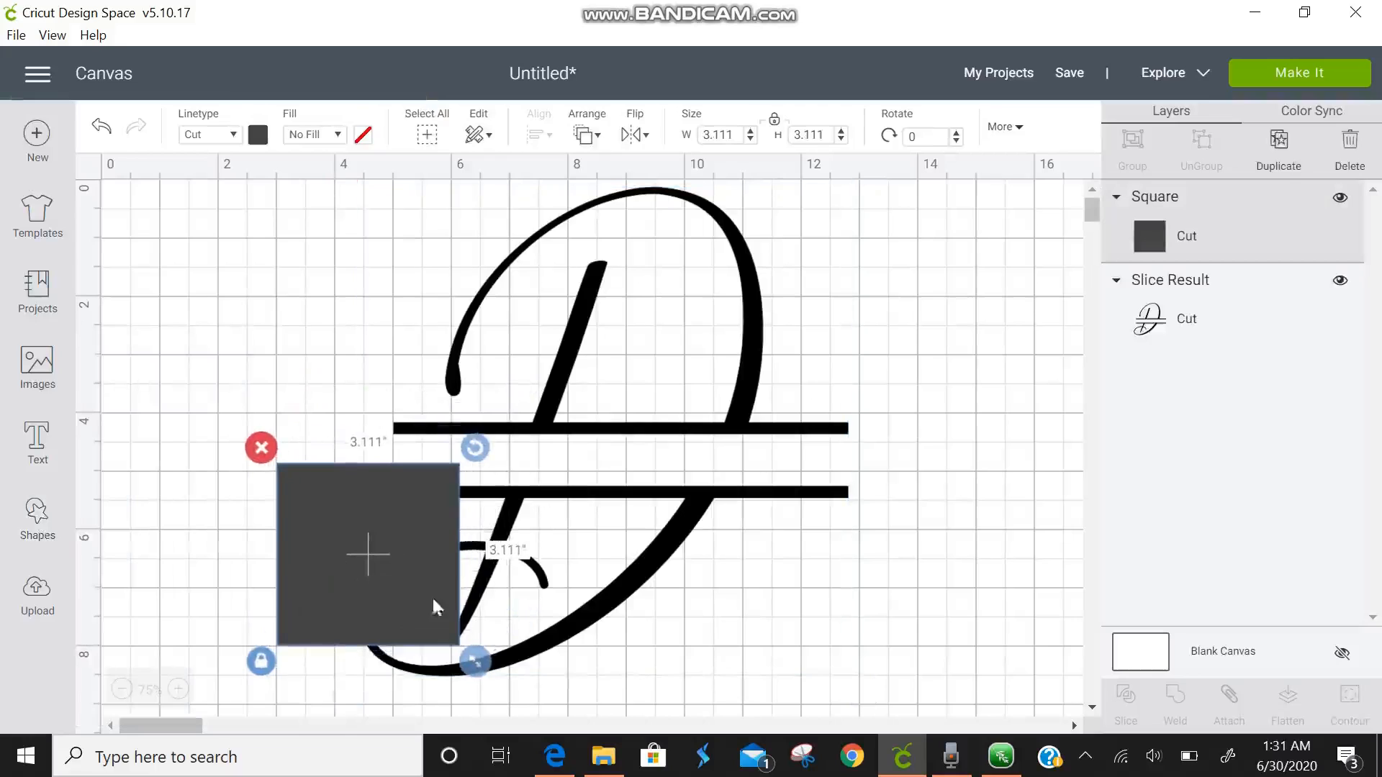
drag(480, 665, 531, 723)
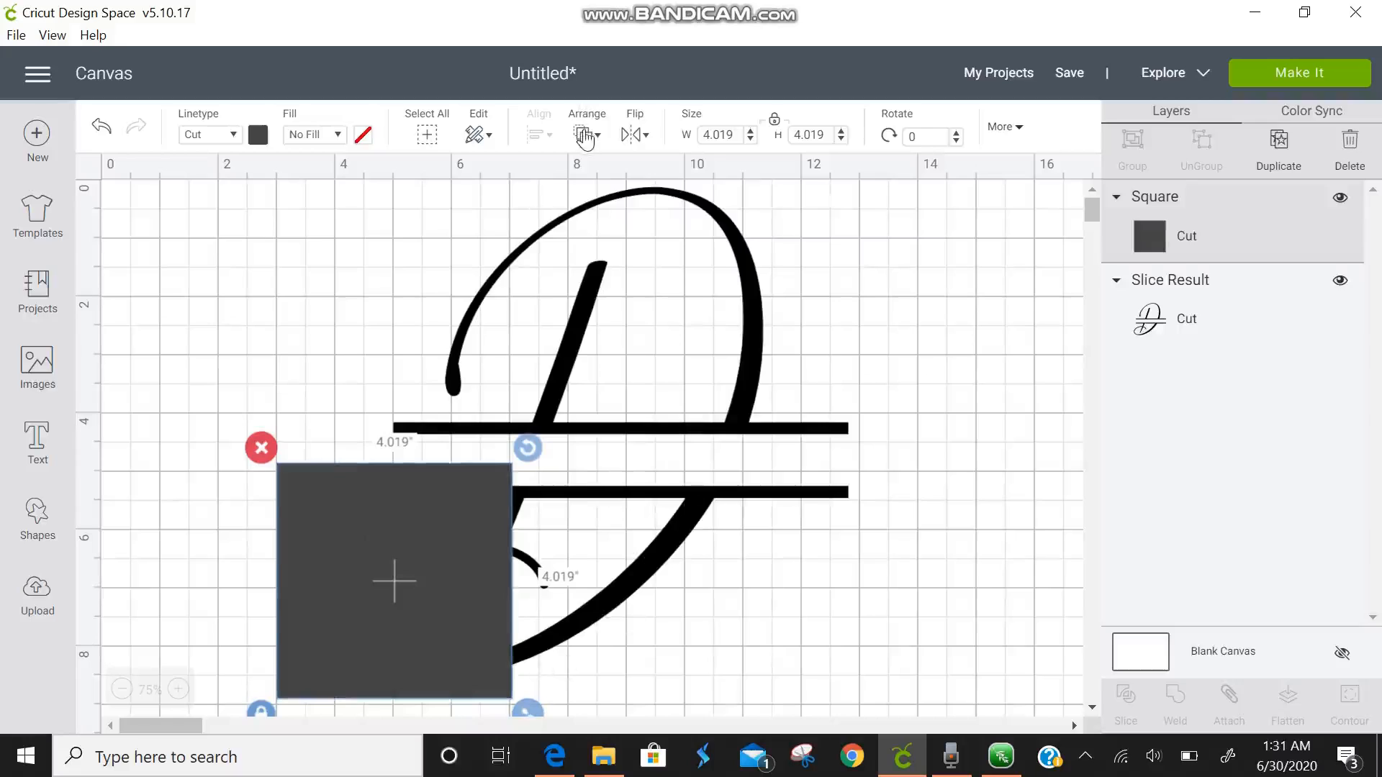
click(585, 137)
click(600, 173)
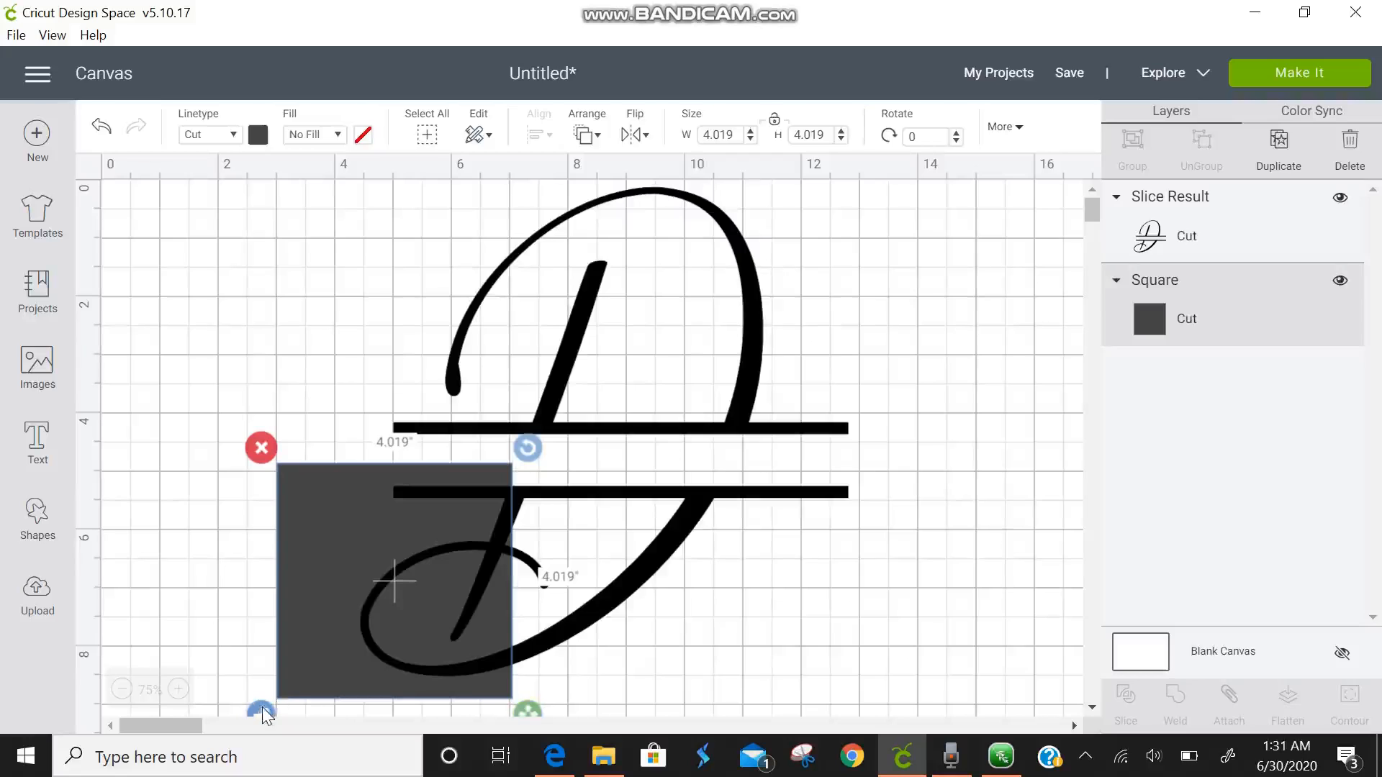
Stretch the square to about 10.5 by 4.2 inches behind the whole lower half of the D and slice it with the letter.
drag(527, 712, 914, 711)
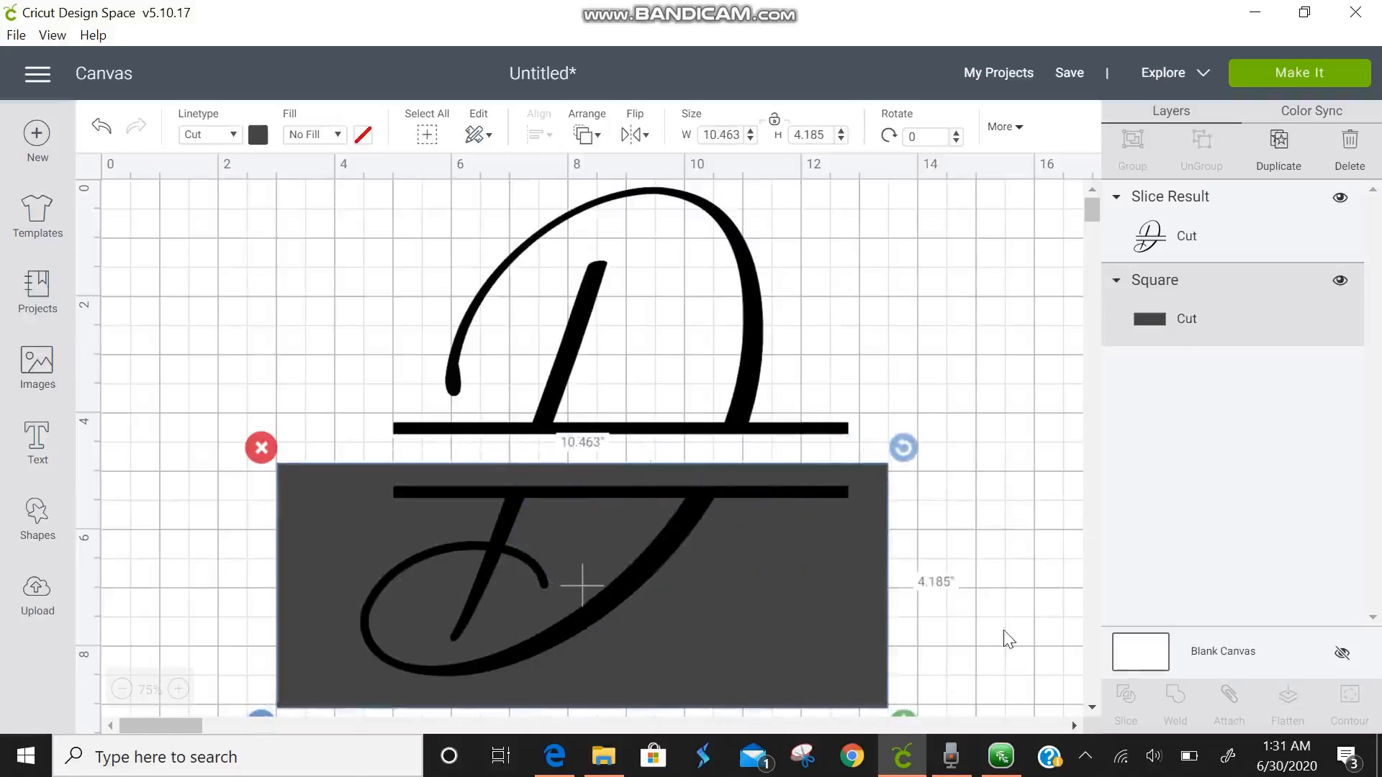
drag(1009, 638, 237, 355)
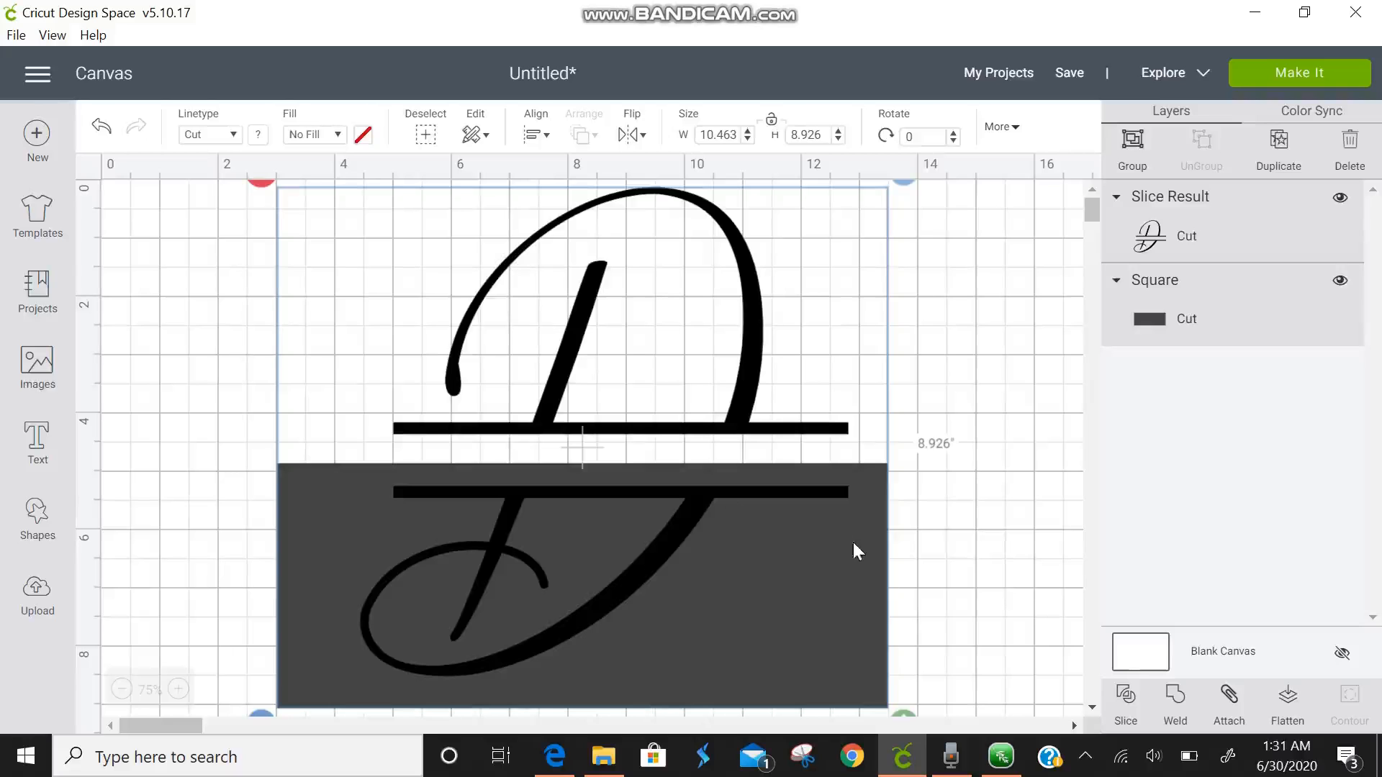
click(1129, 702)
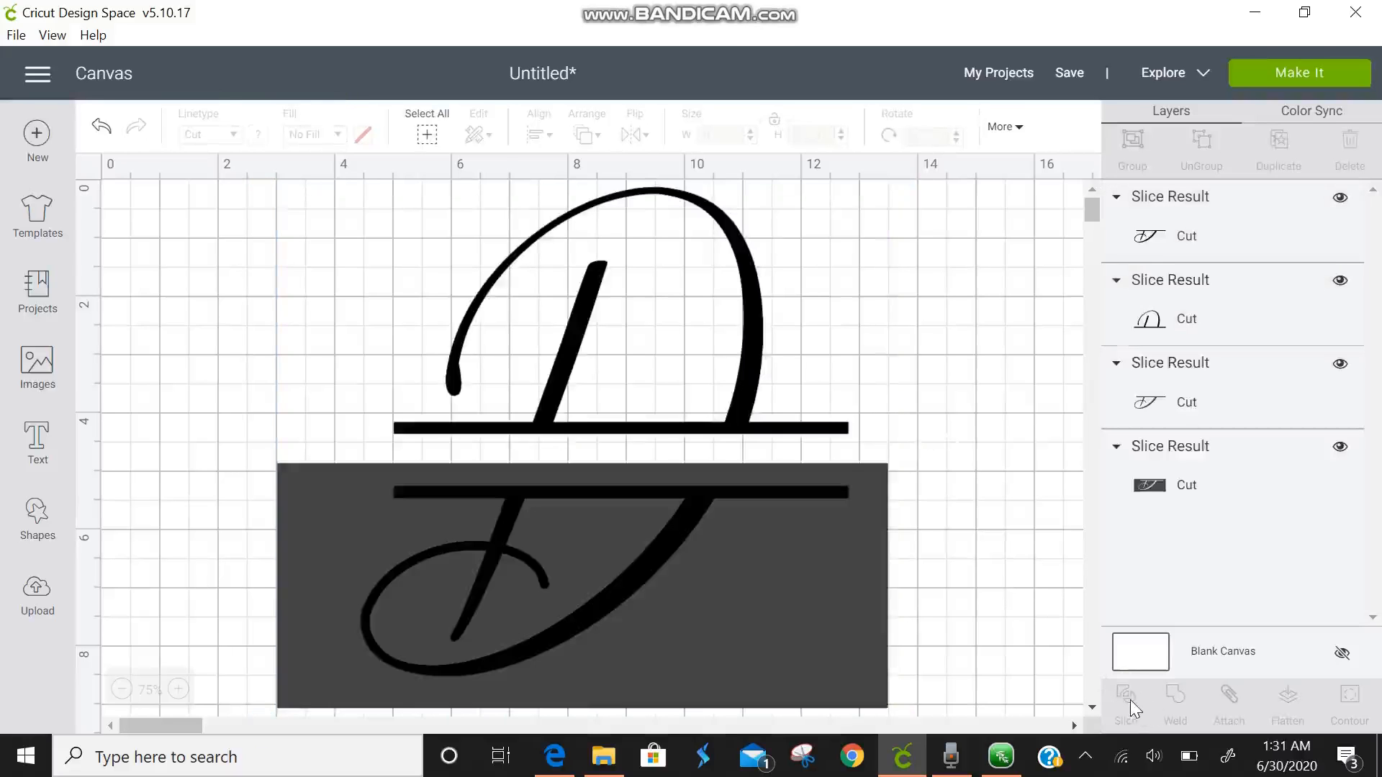
Delete the leftover rectangle pieces and place the lower half of the D below the upper half with a wider gap.
drag(806, 583, 832, 236)
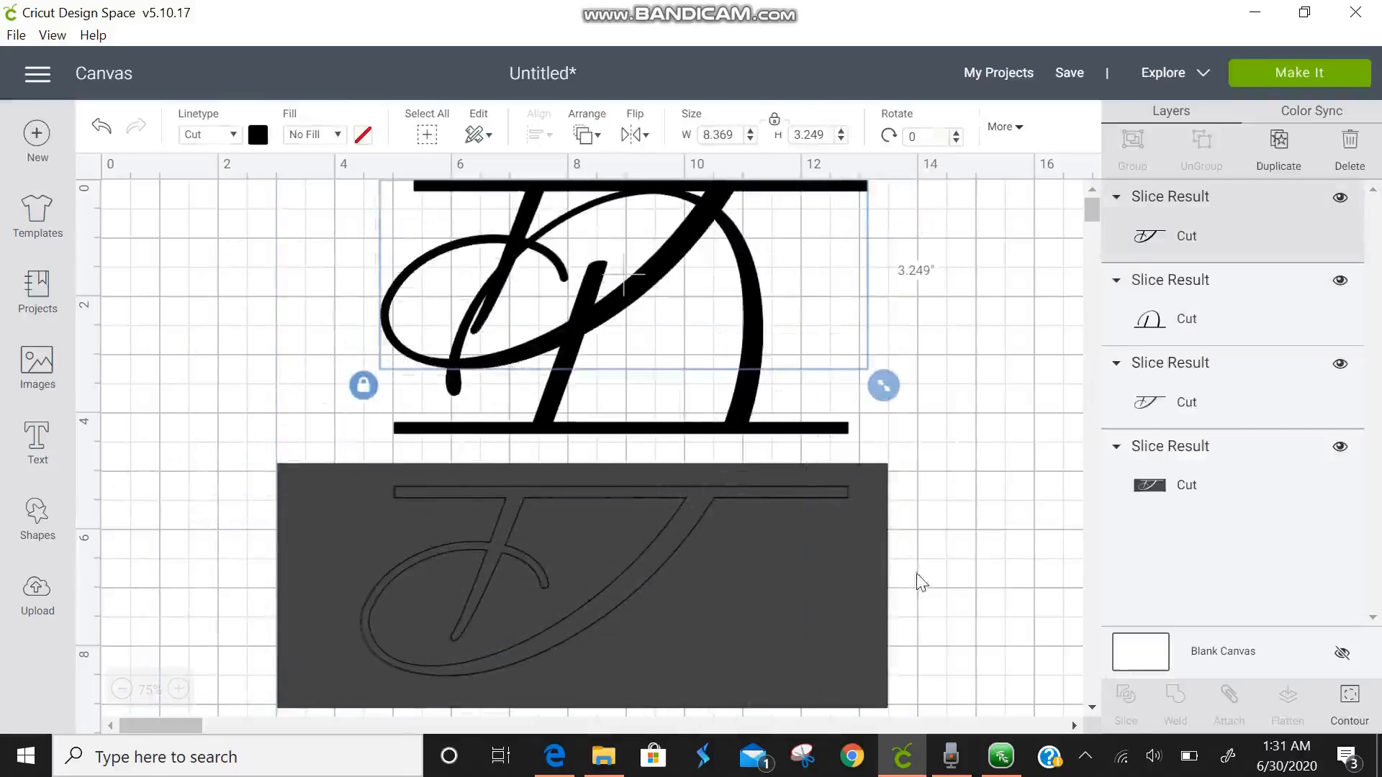
drag(916, 573, 292, 485)
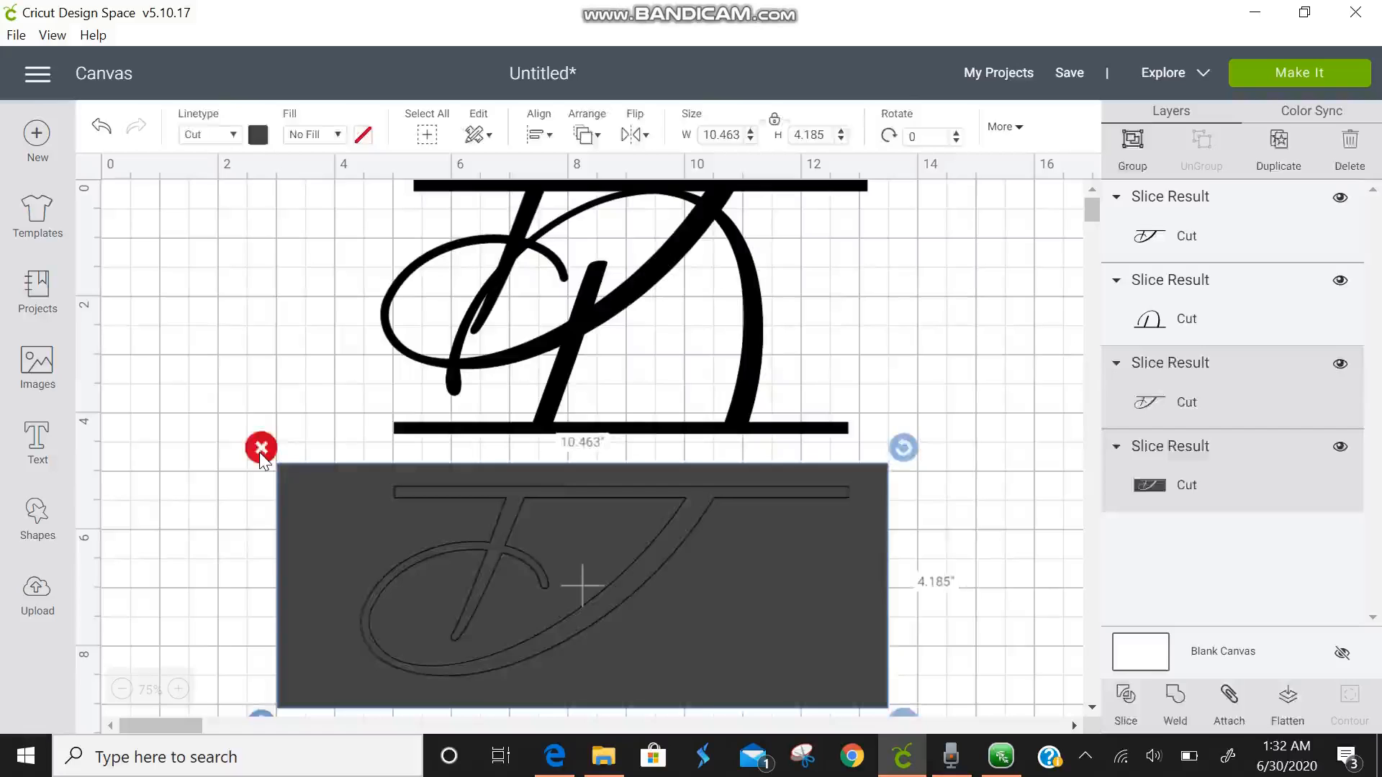
key(Delete)
drag(647, 295, 618, 632)
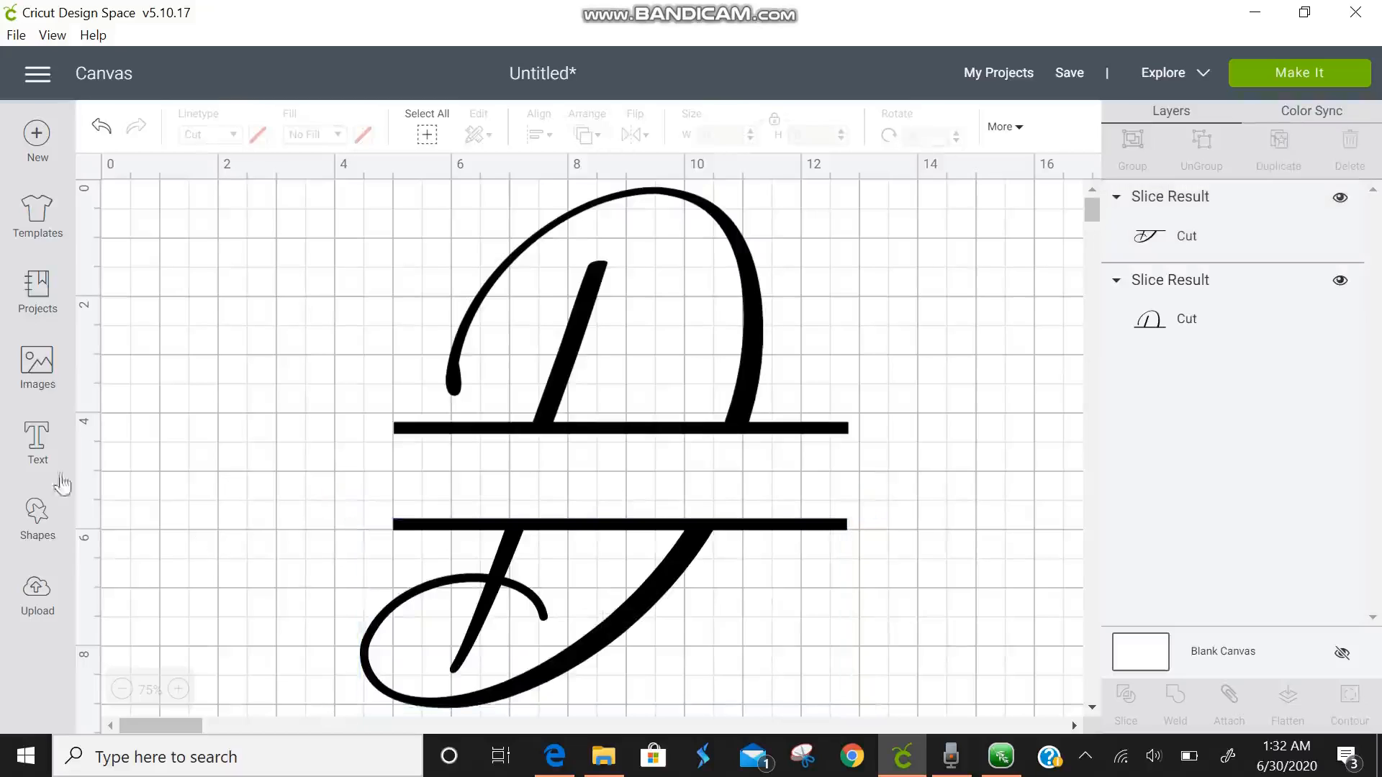
Add a text object with the family name in the 13_Misa font.
click(39, 444)
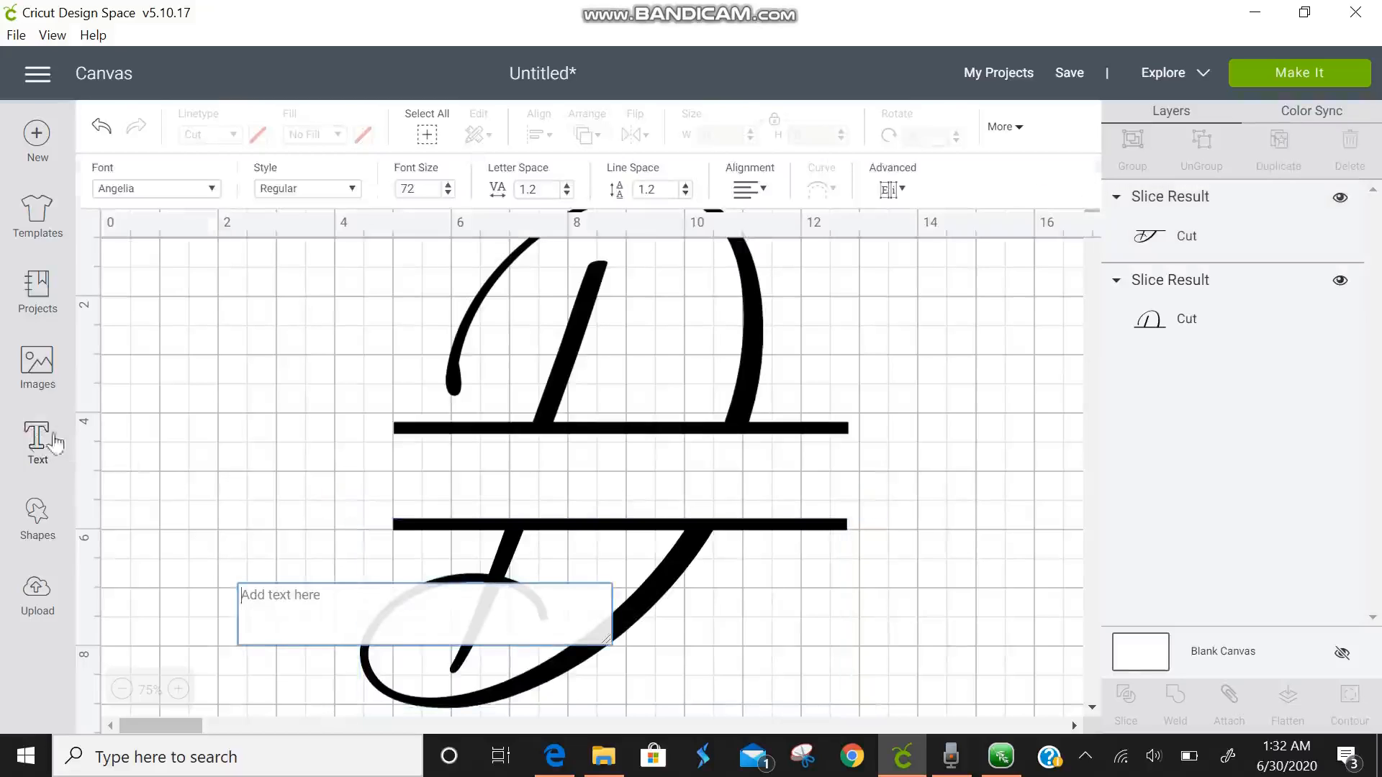
click(159, 192)
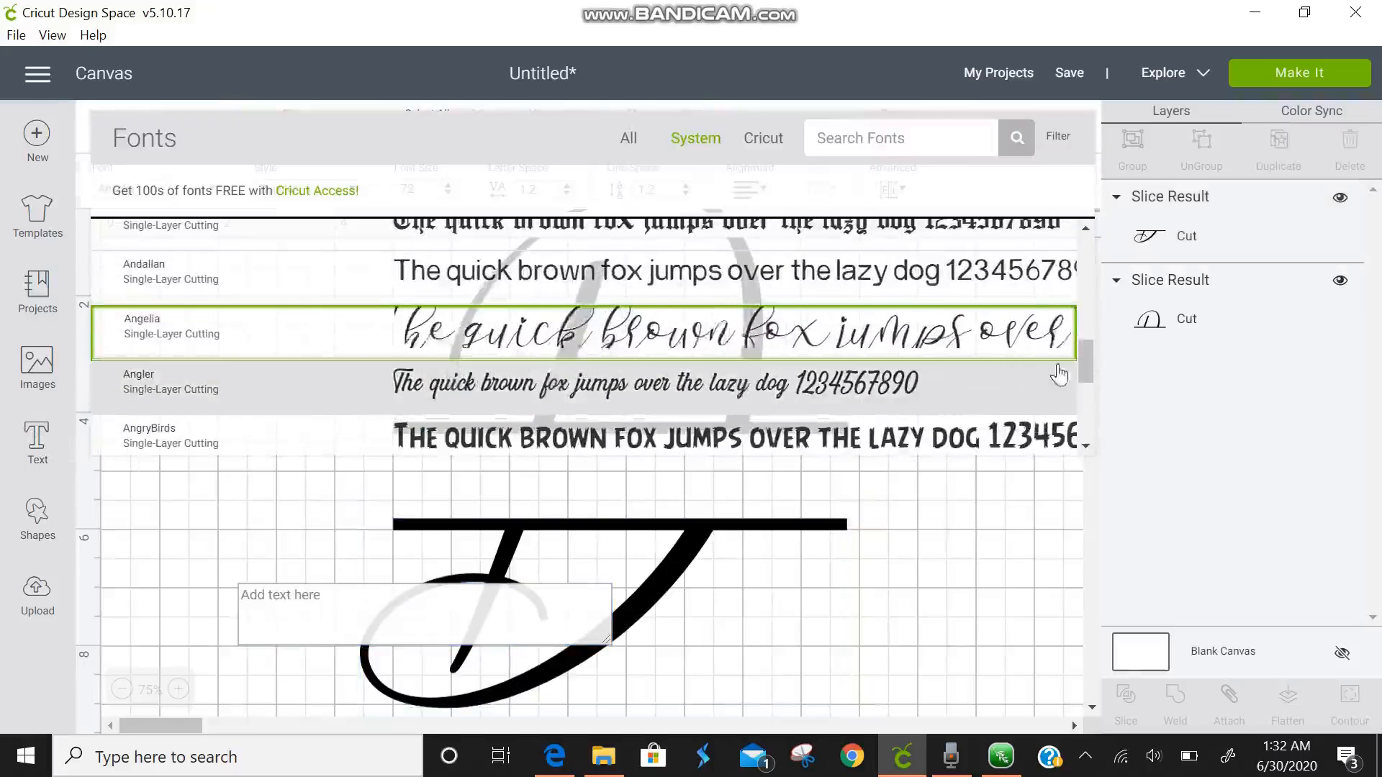
drag(1087, 361, 1087, 195)
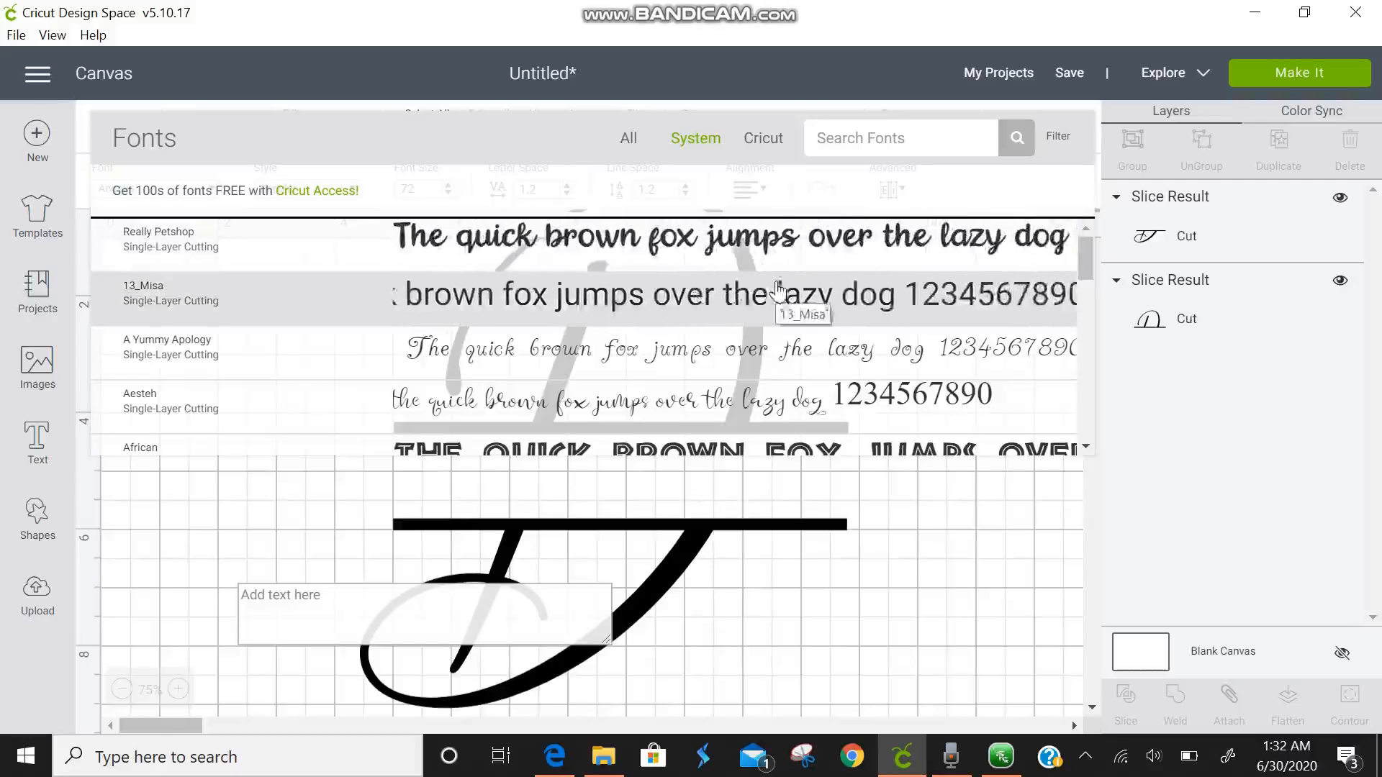
click(778, 290)
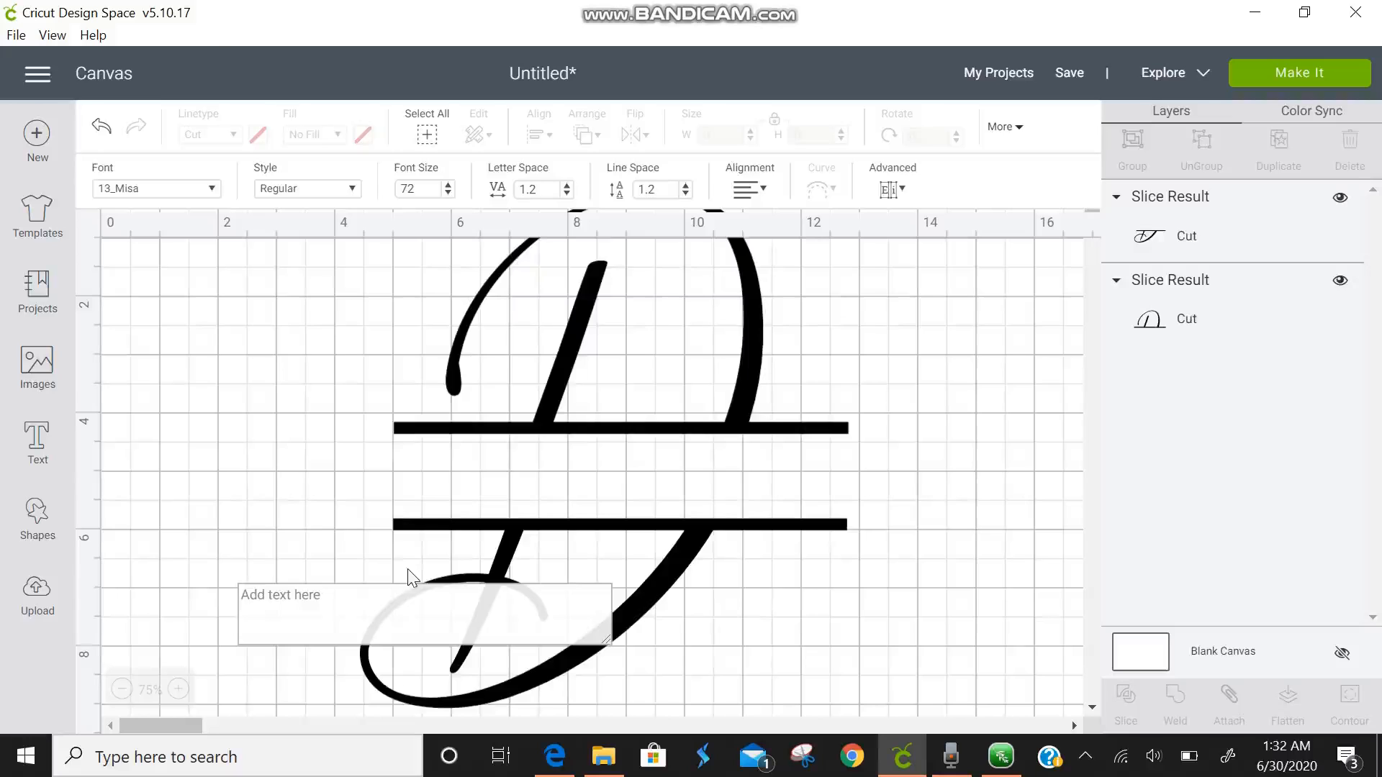
click(378, 602)
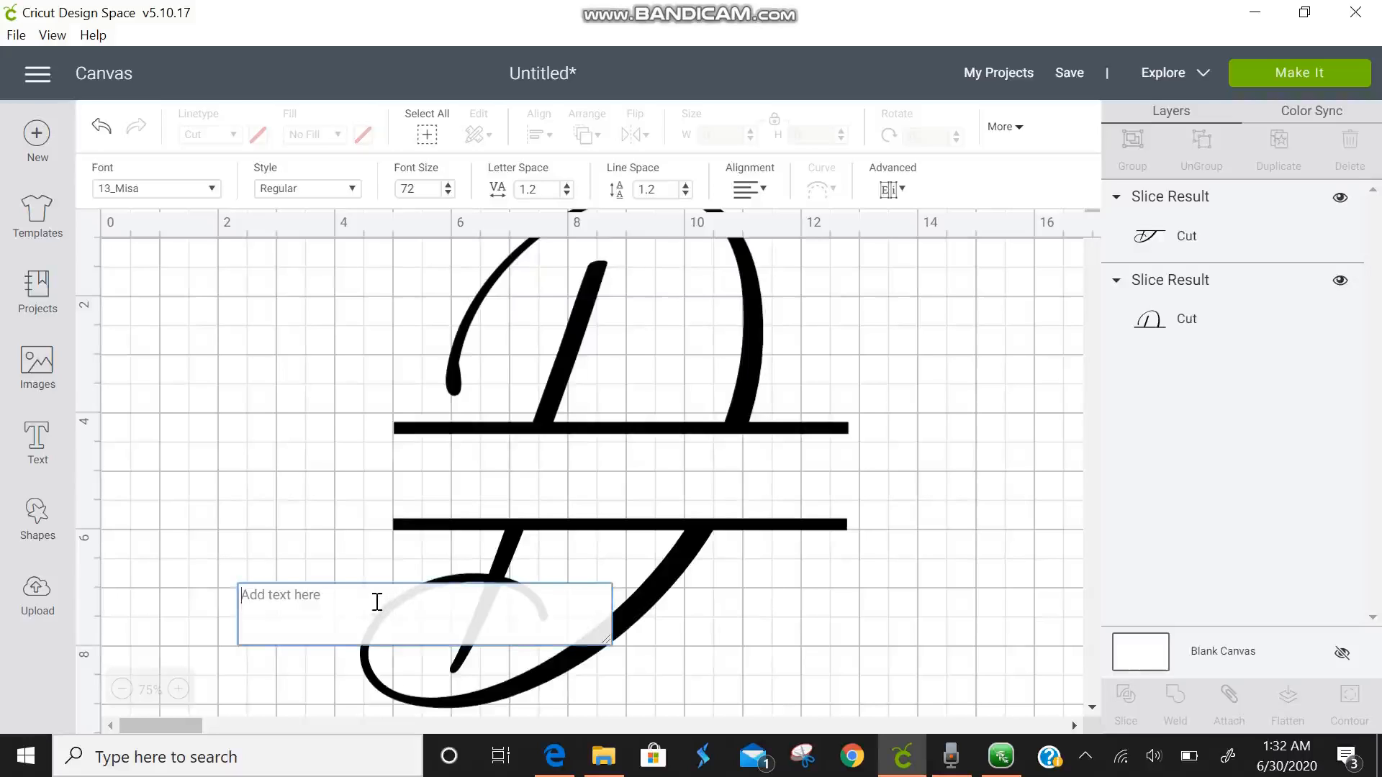
text(Davis)
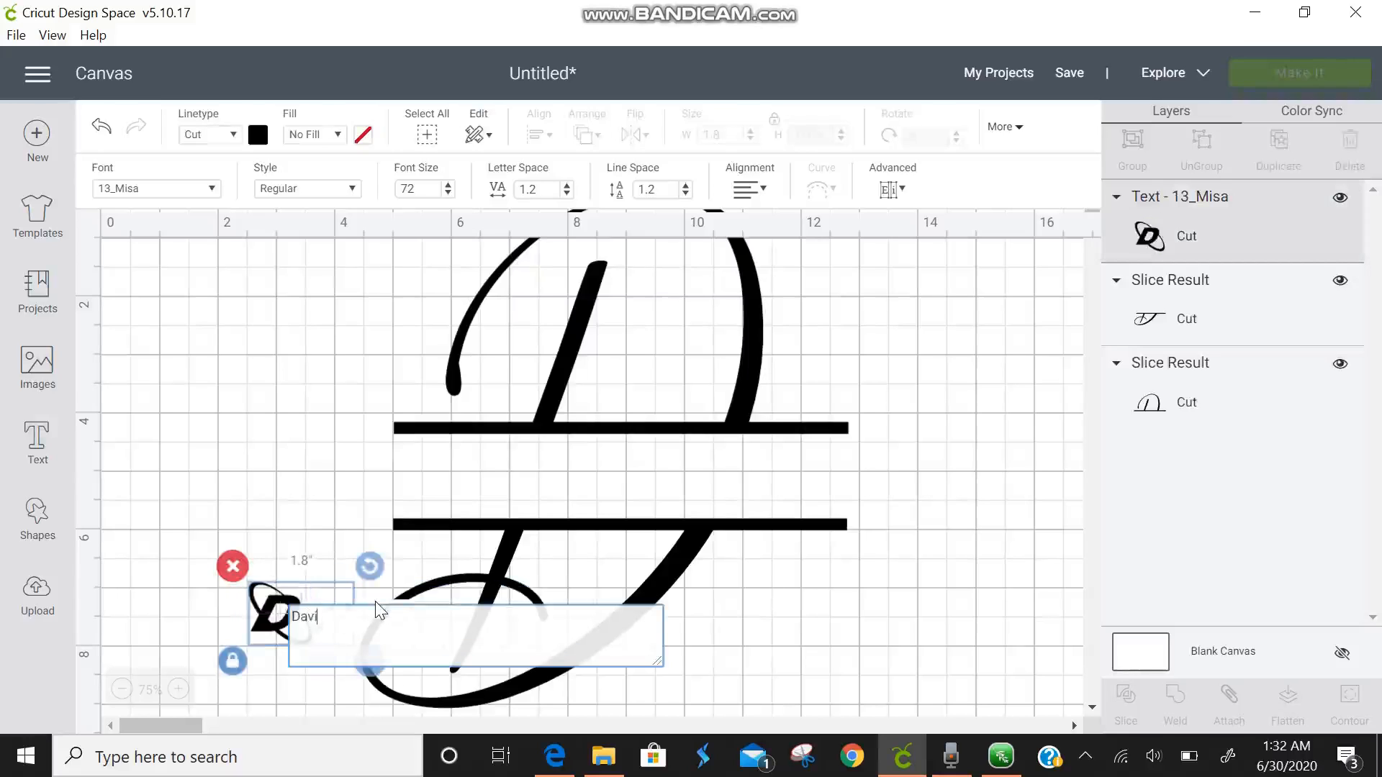
click(308, 543)
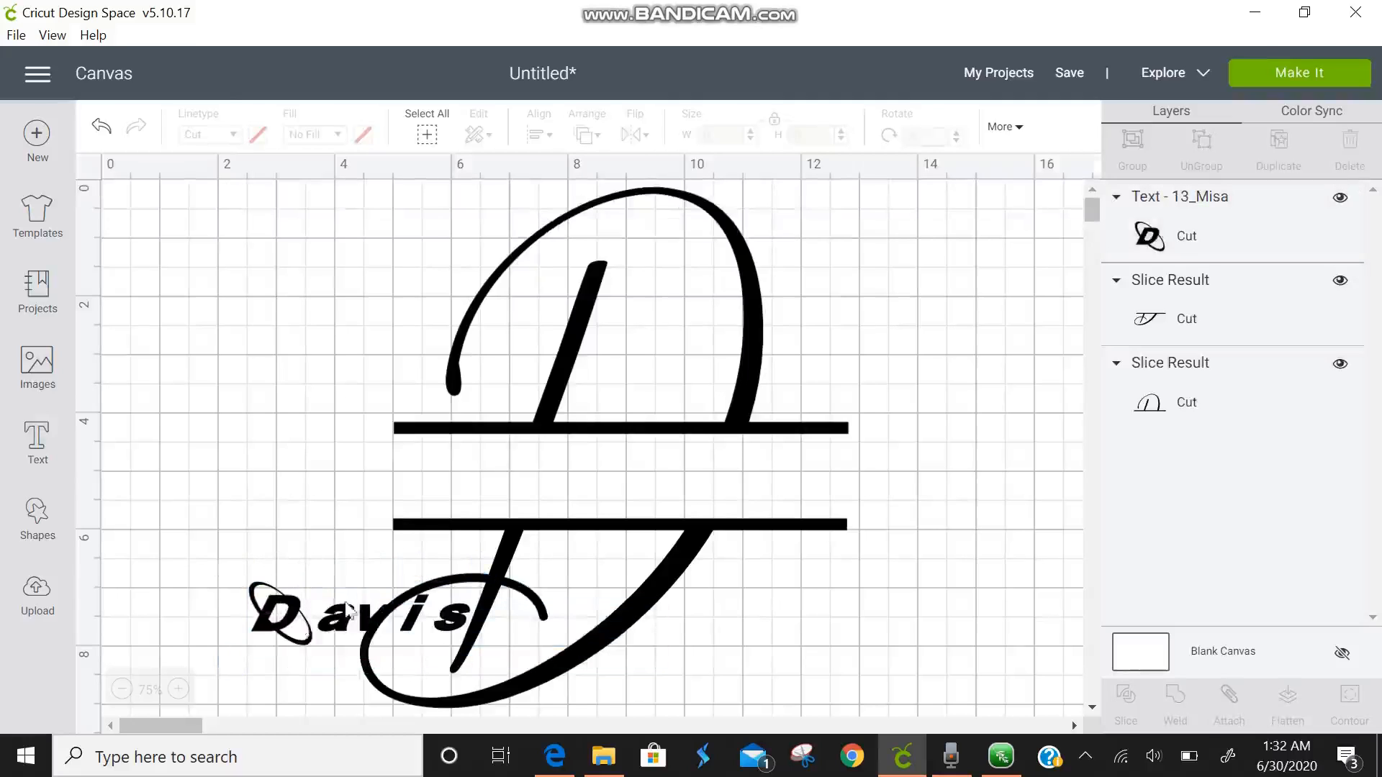
Move the name into the gap between the two bars and enlarge it to about 6.1 by 1.7 inches.
drag(349, 610, 565, 477)
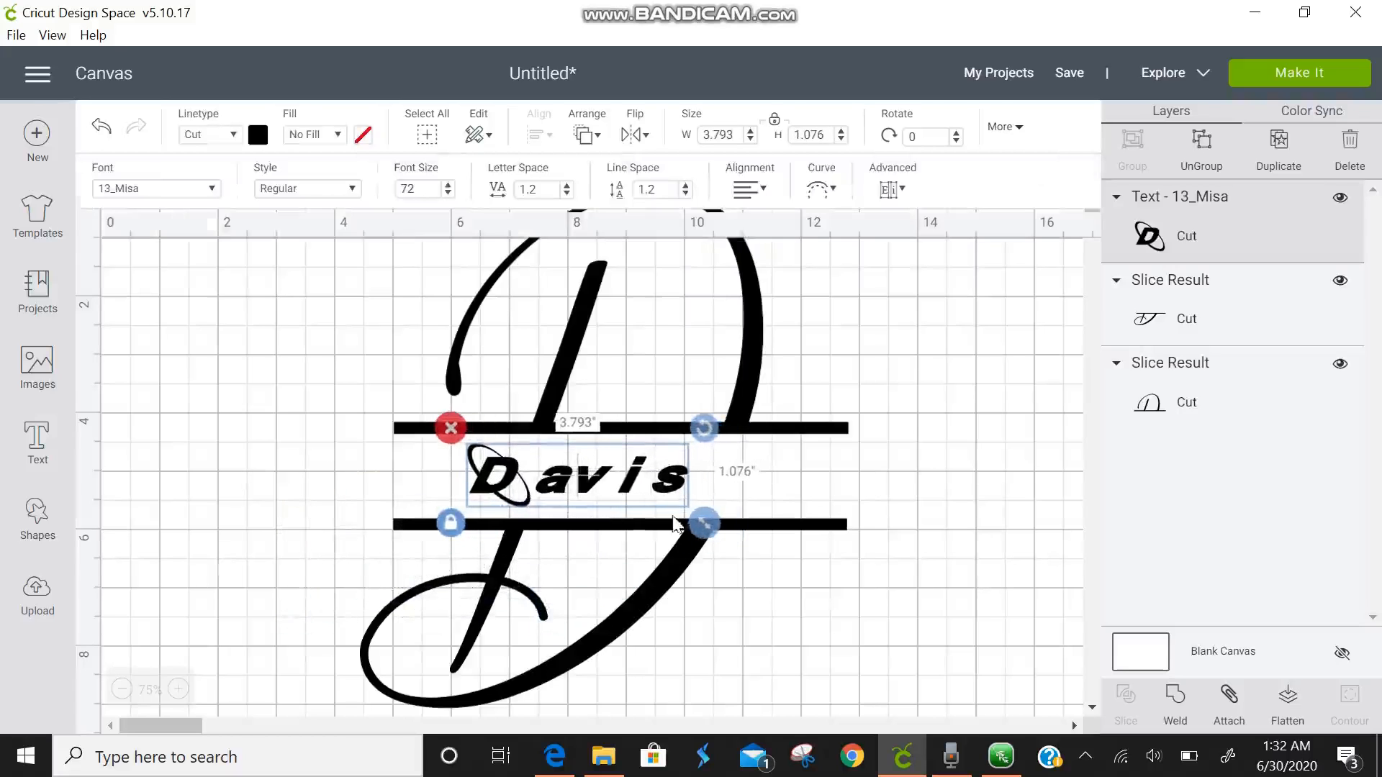
drag(705, 524, 774, 542)
double_click(661, 490)
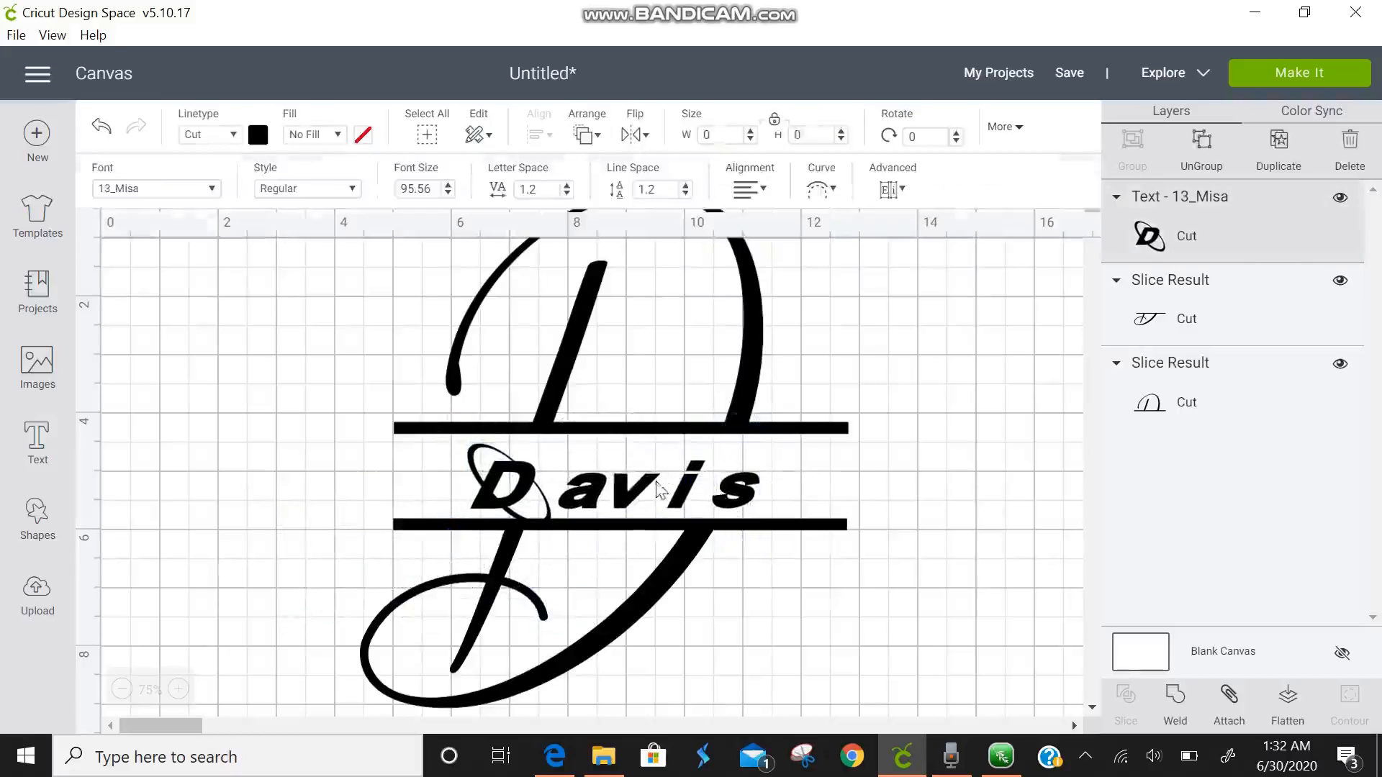
drag(661, 489, 552, 495)
drag(710, 536, 774, 550)
drag(660, 497, 674, 491)
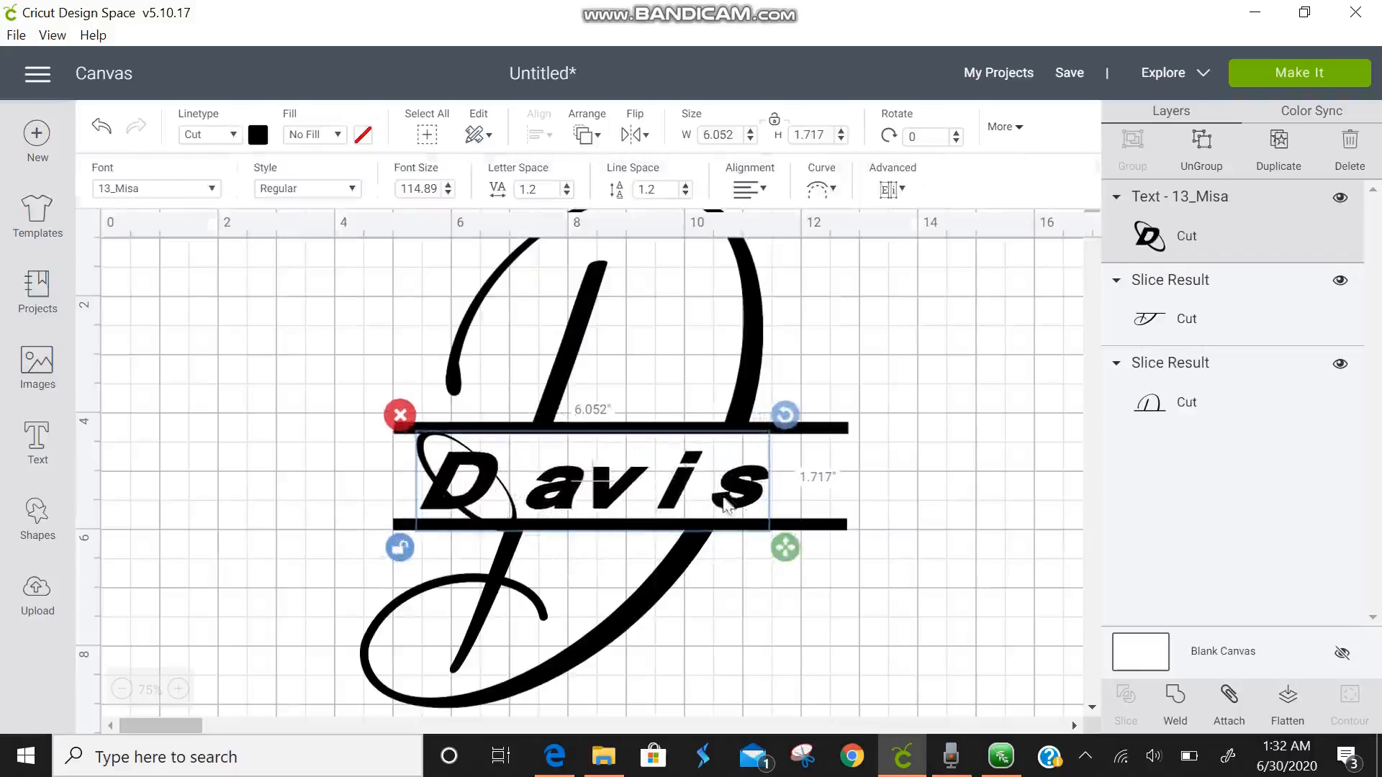
Reduce the name's height to about 1.4 inches, center it between the bars, and stretch it slightly wider.
drag(790, 549, 790, 528)
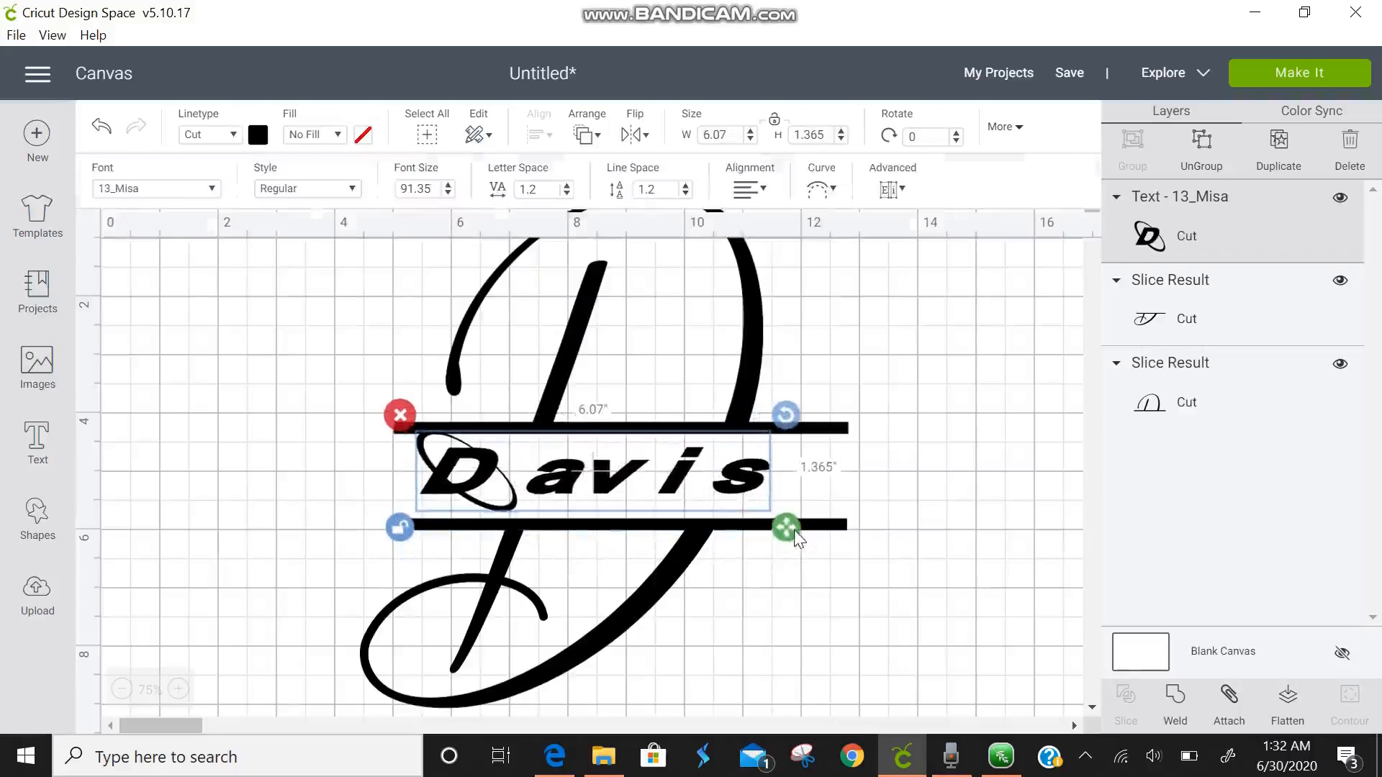
drag(734, 489, 747, 493)
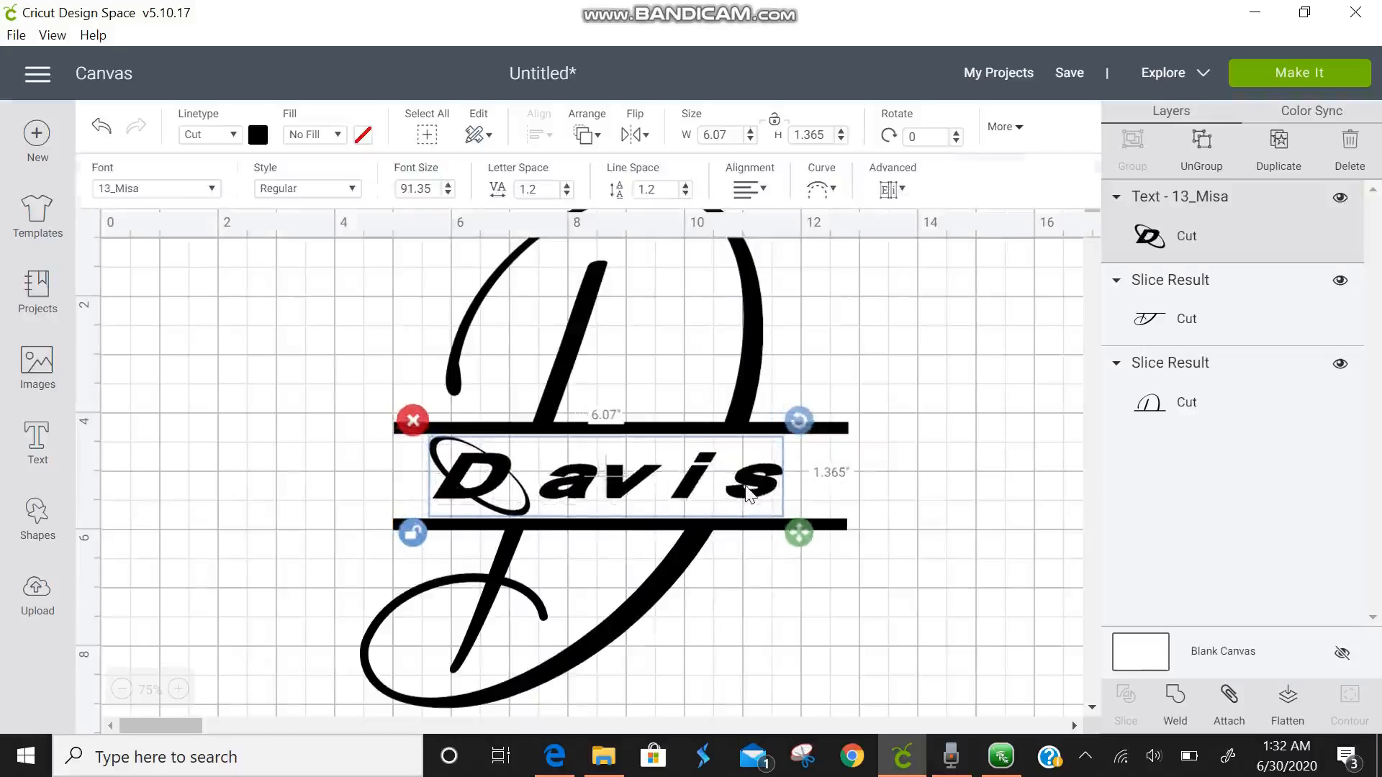
drag(799, 534, 822, 533)
click(788, 628)
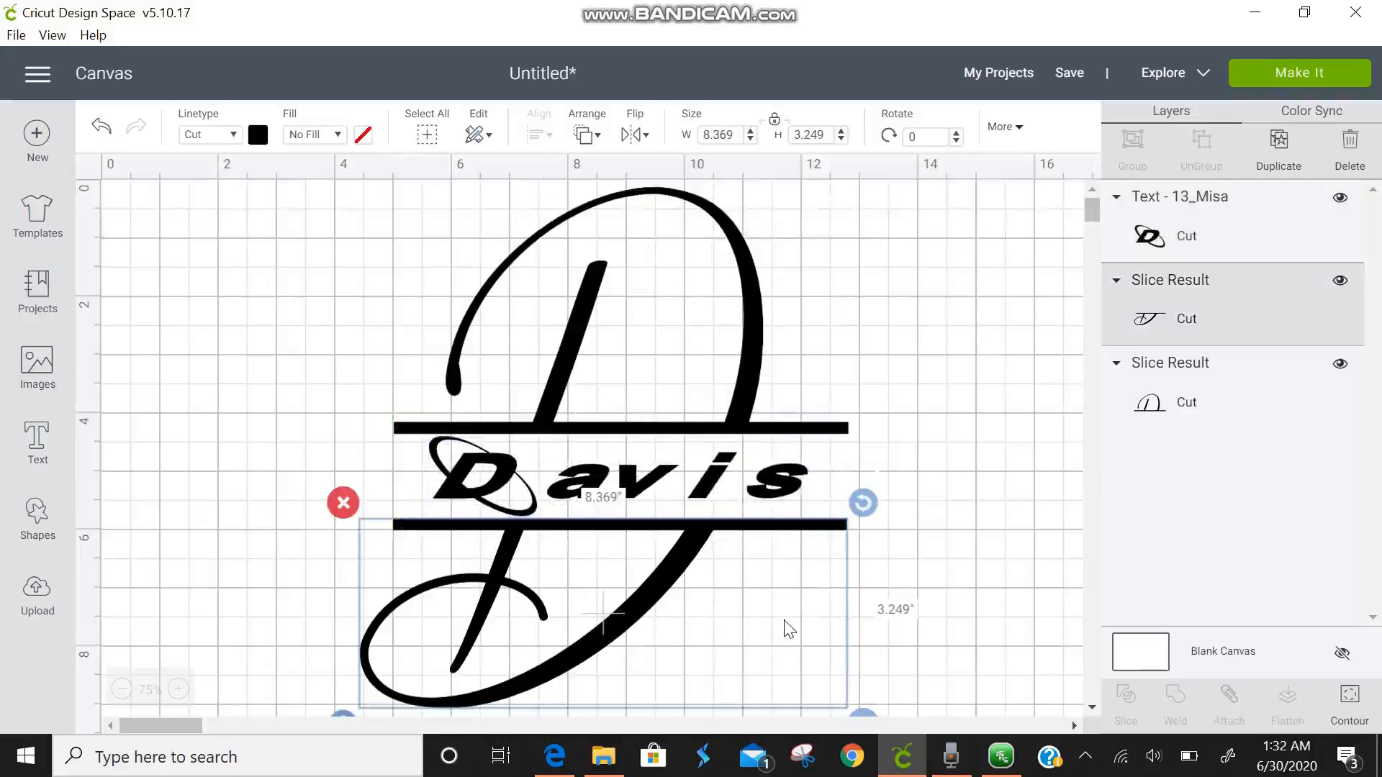
click(966, 513)
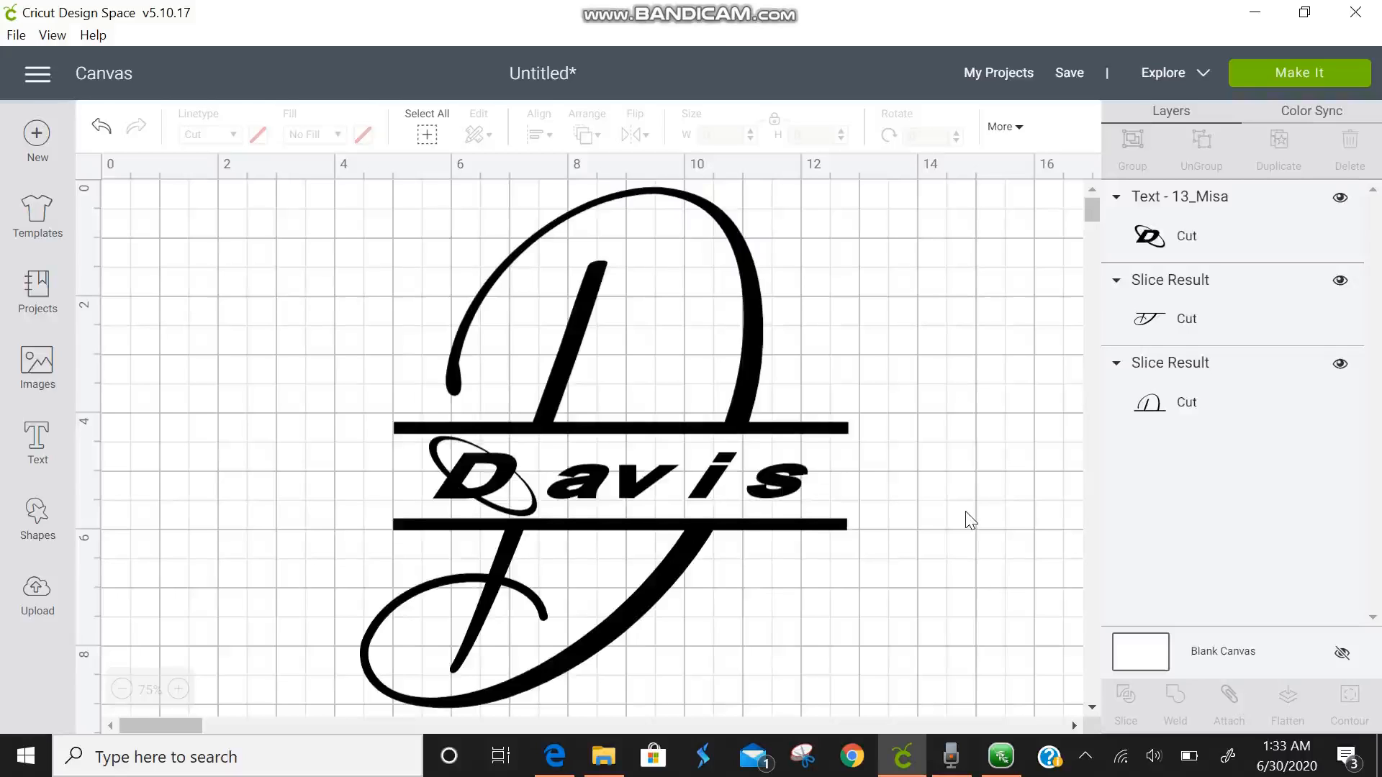
Delete both halves of the D and the family name to clear the canvas.
drag(672, 672, 823, 608)
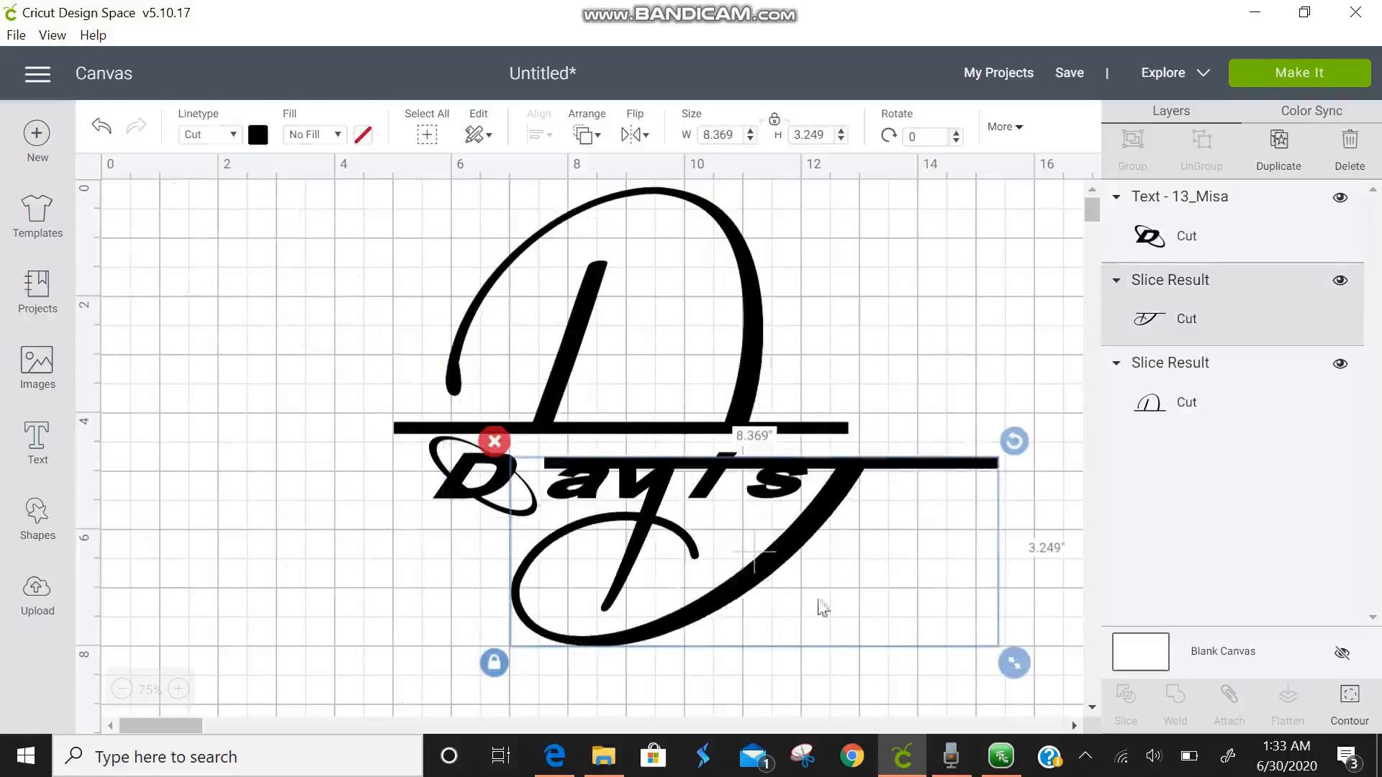
click(494, 442)
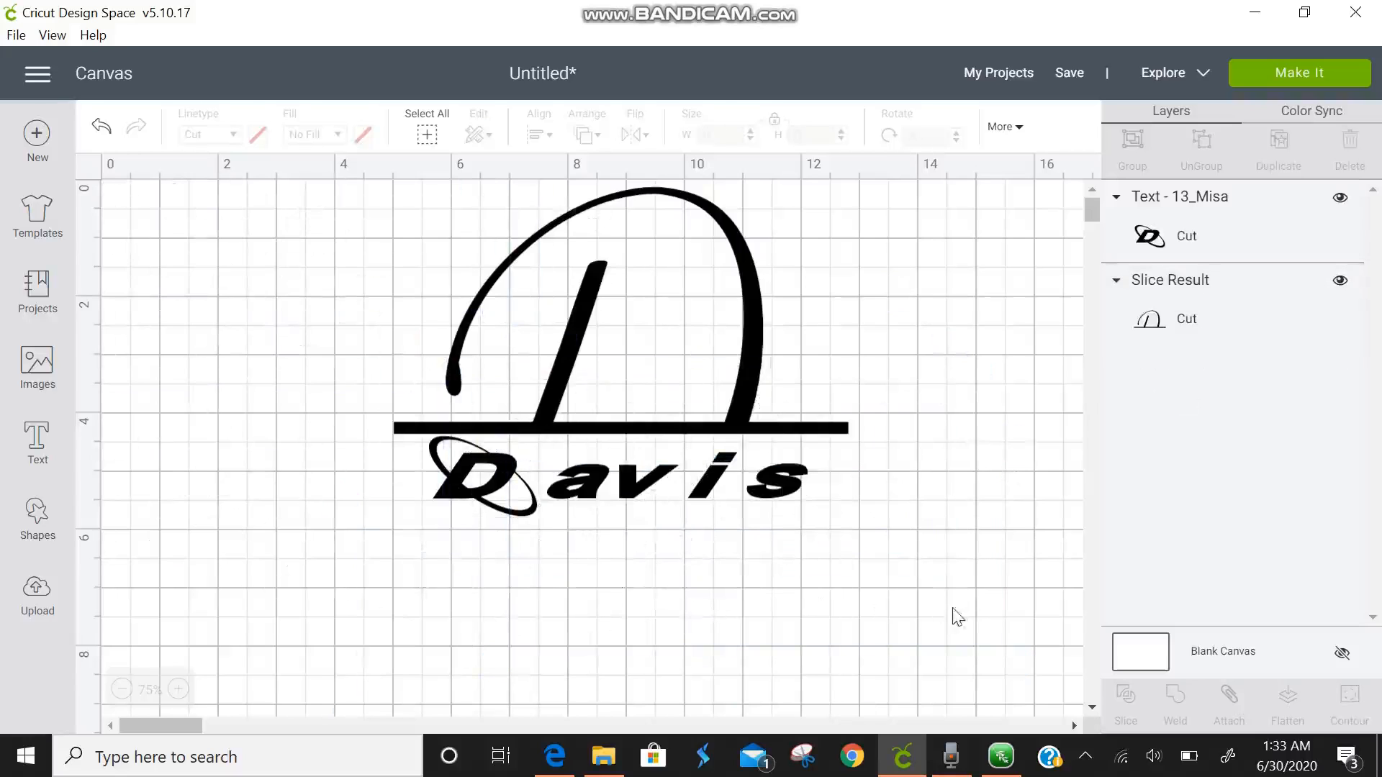
drag(939, 618, 583, 240)
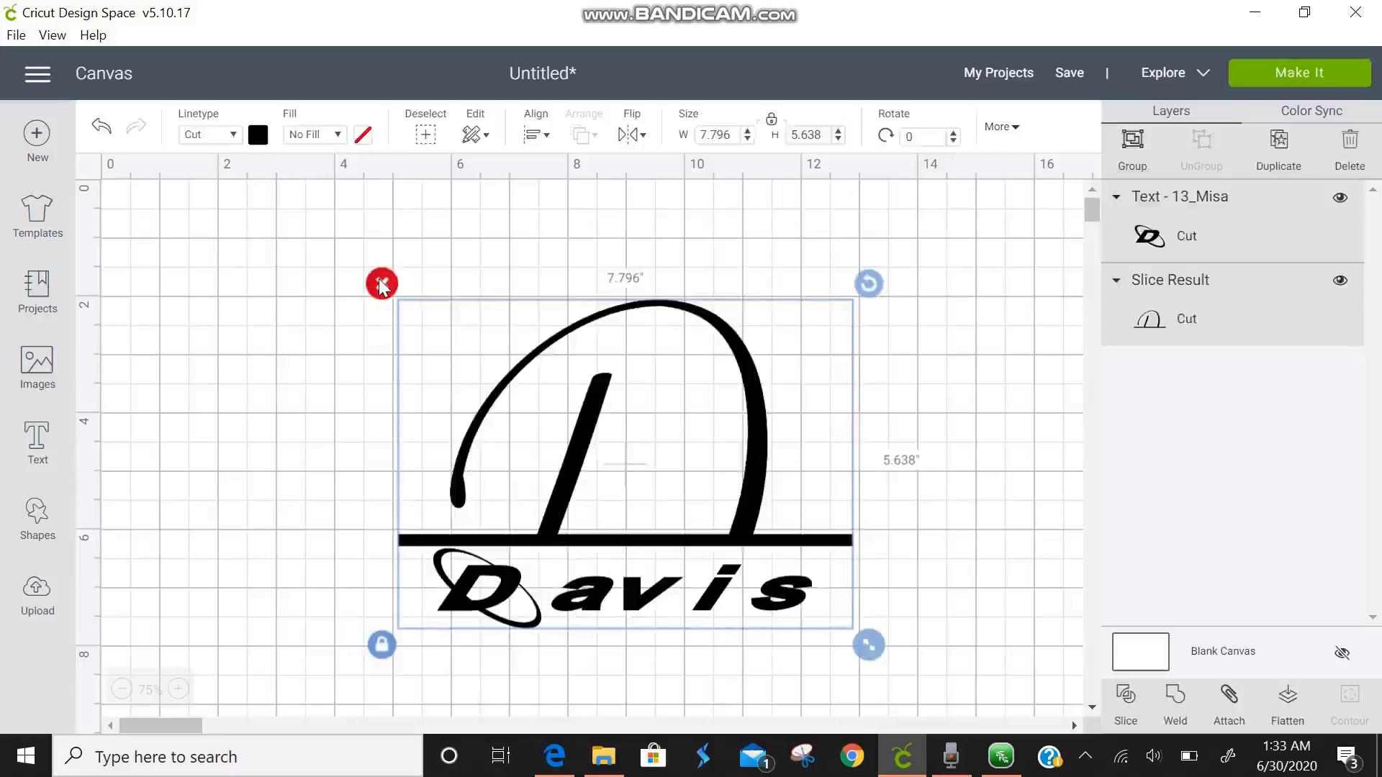
key(Delete)
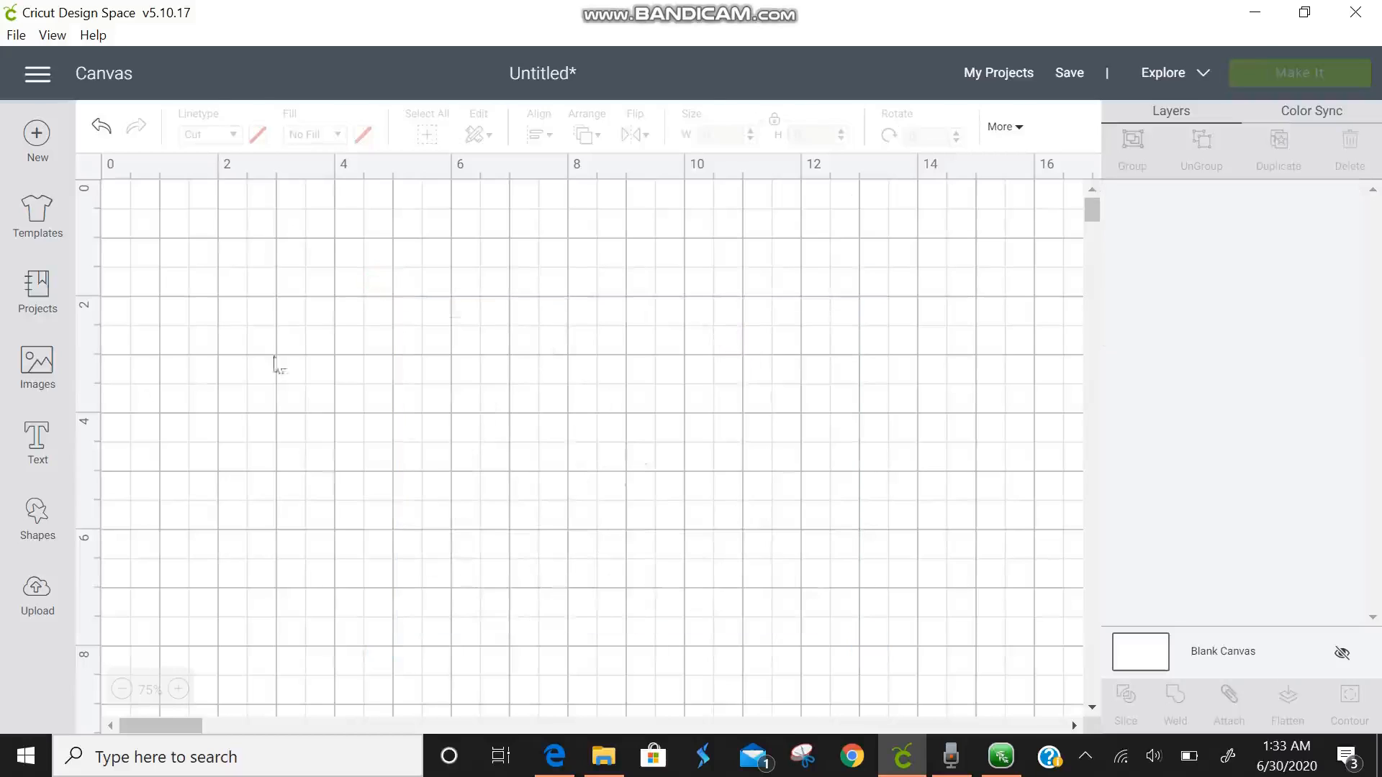
Add a text object reading "A" and enlarge it to about 6.6 by 6.6 inches near the middle of the canvas.
click(37, 439)
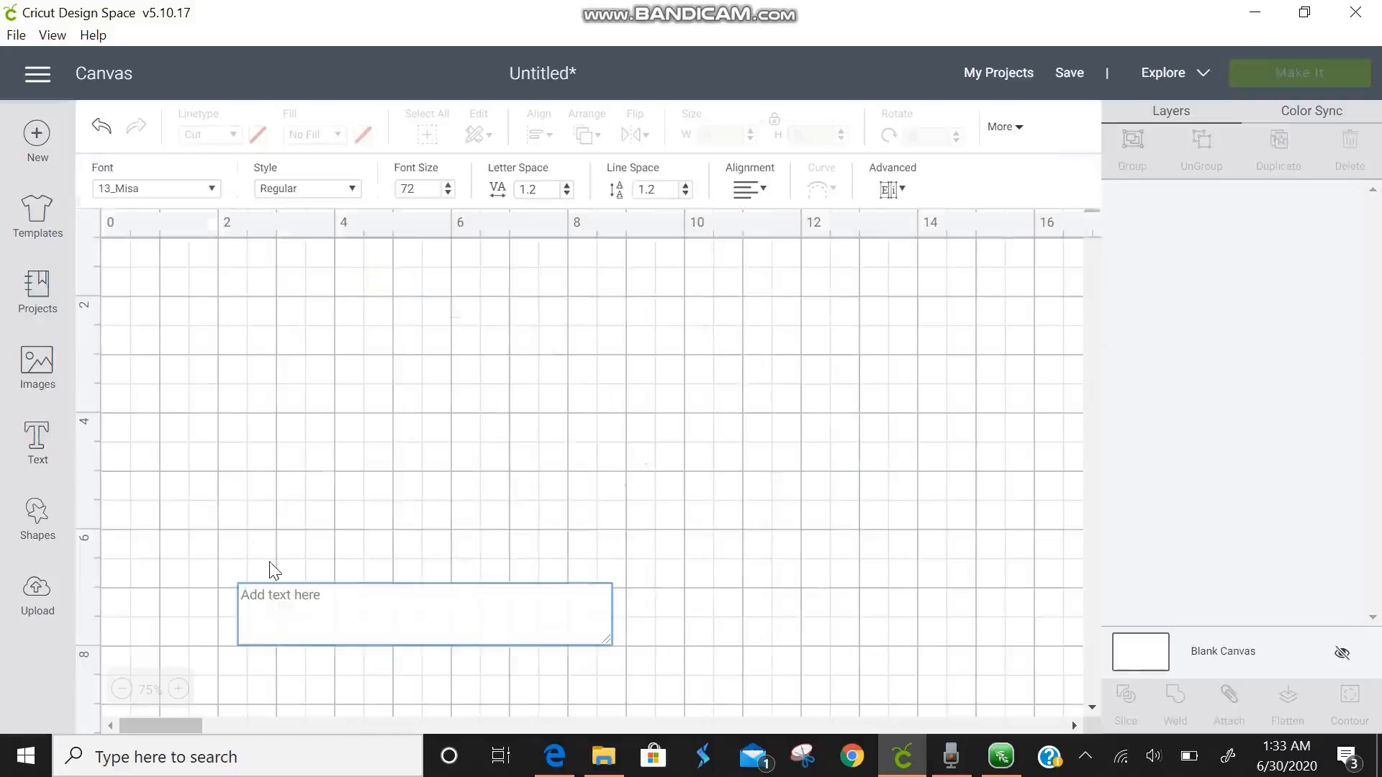
text(A)
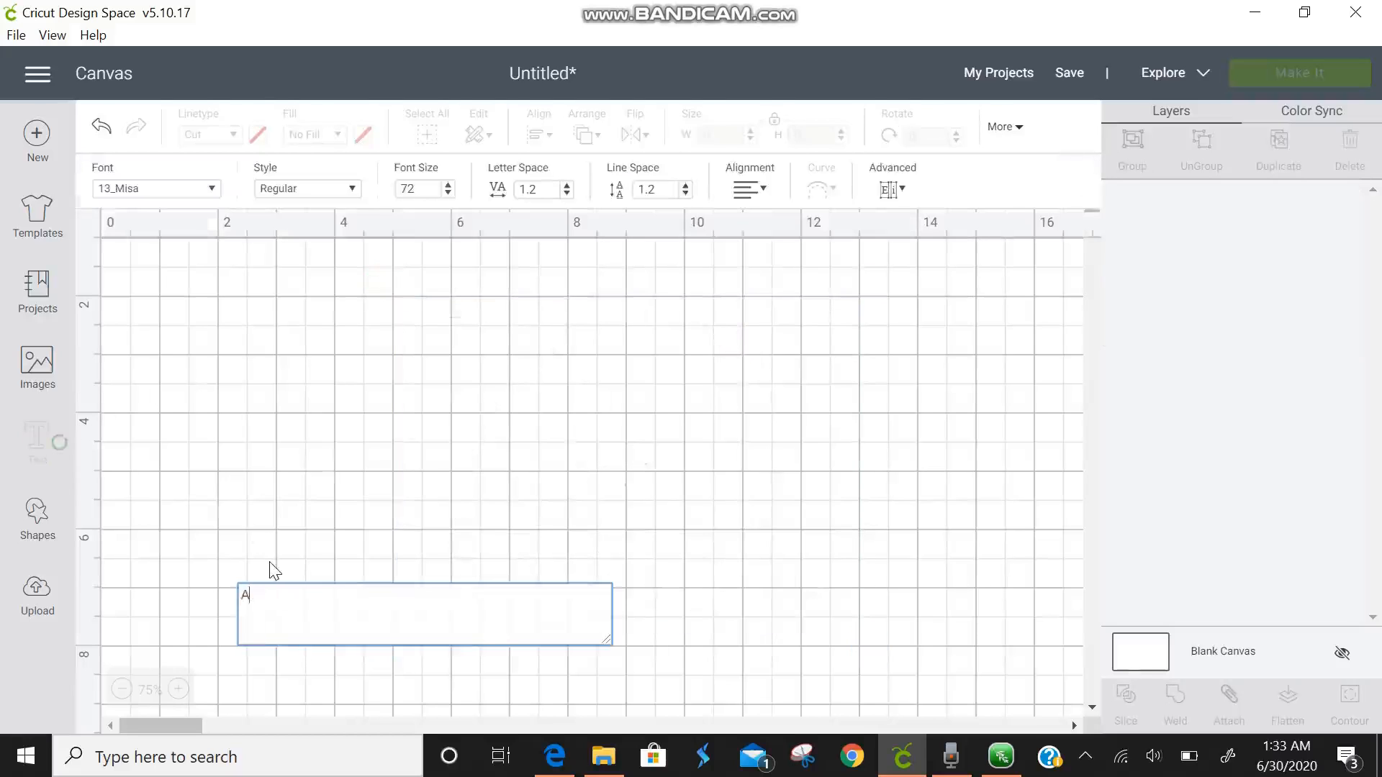
drag(276, 632, 537, 408)
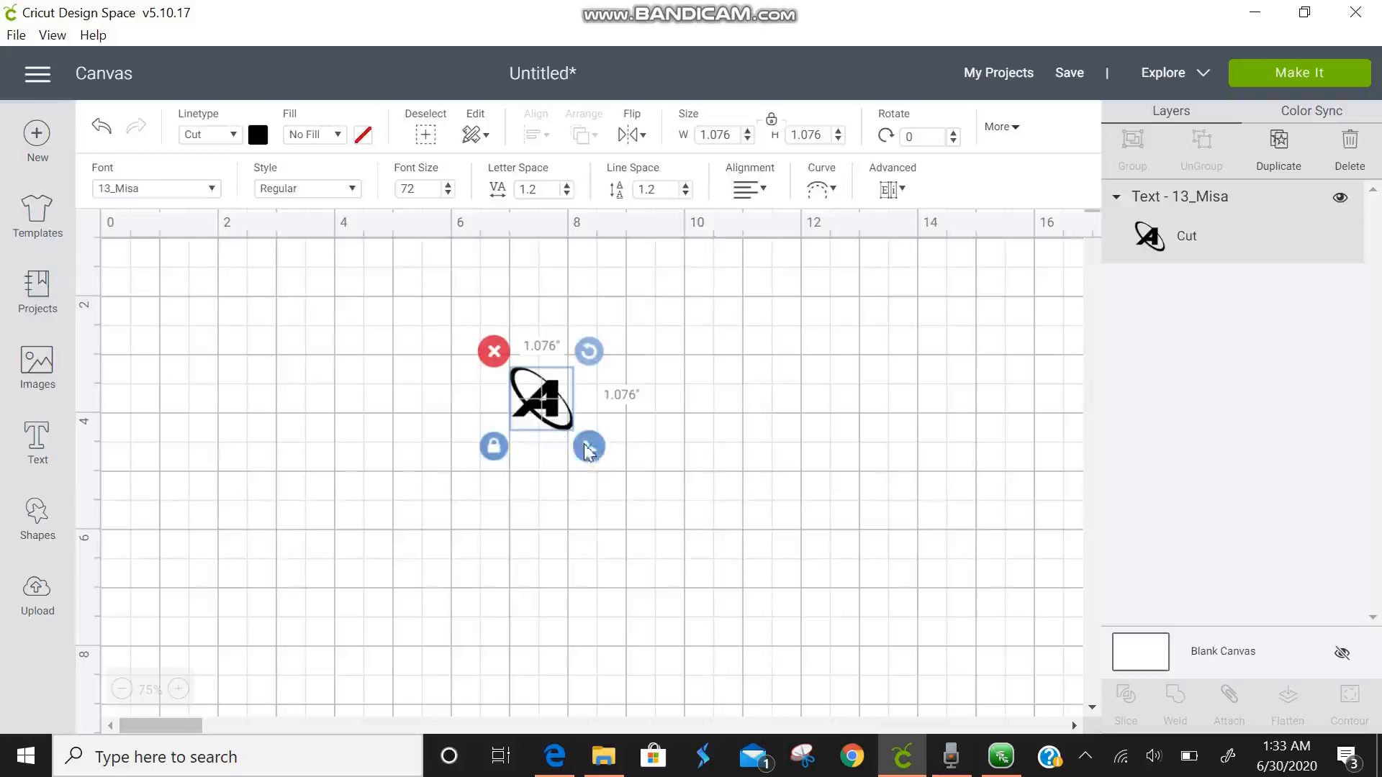
drag(589, 446, 799, 605)
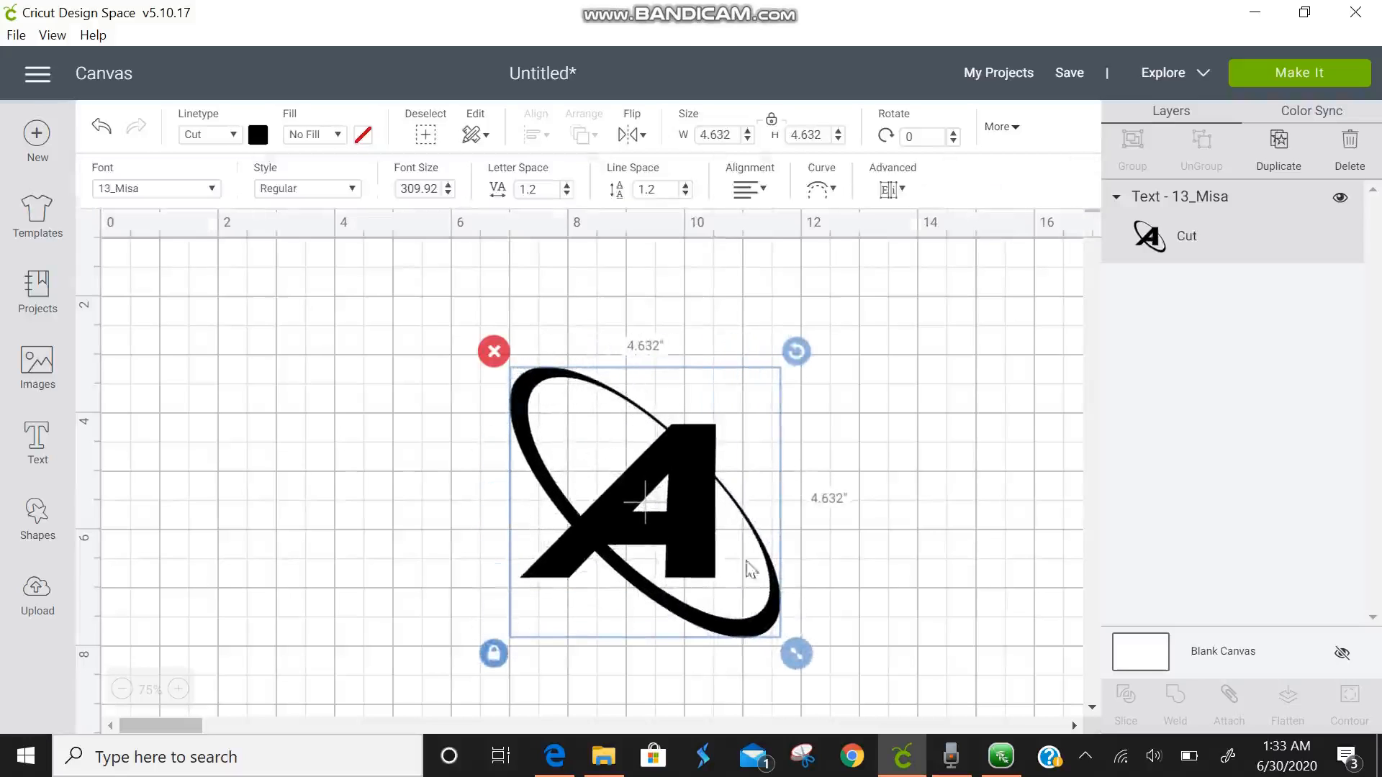
drag(690, 503, 605, 376)
drag(706, 527, 805, 641)
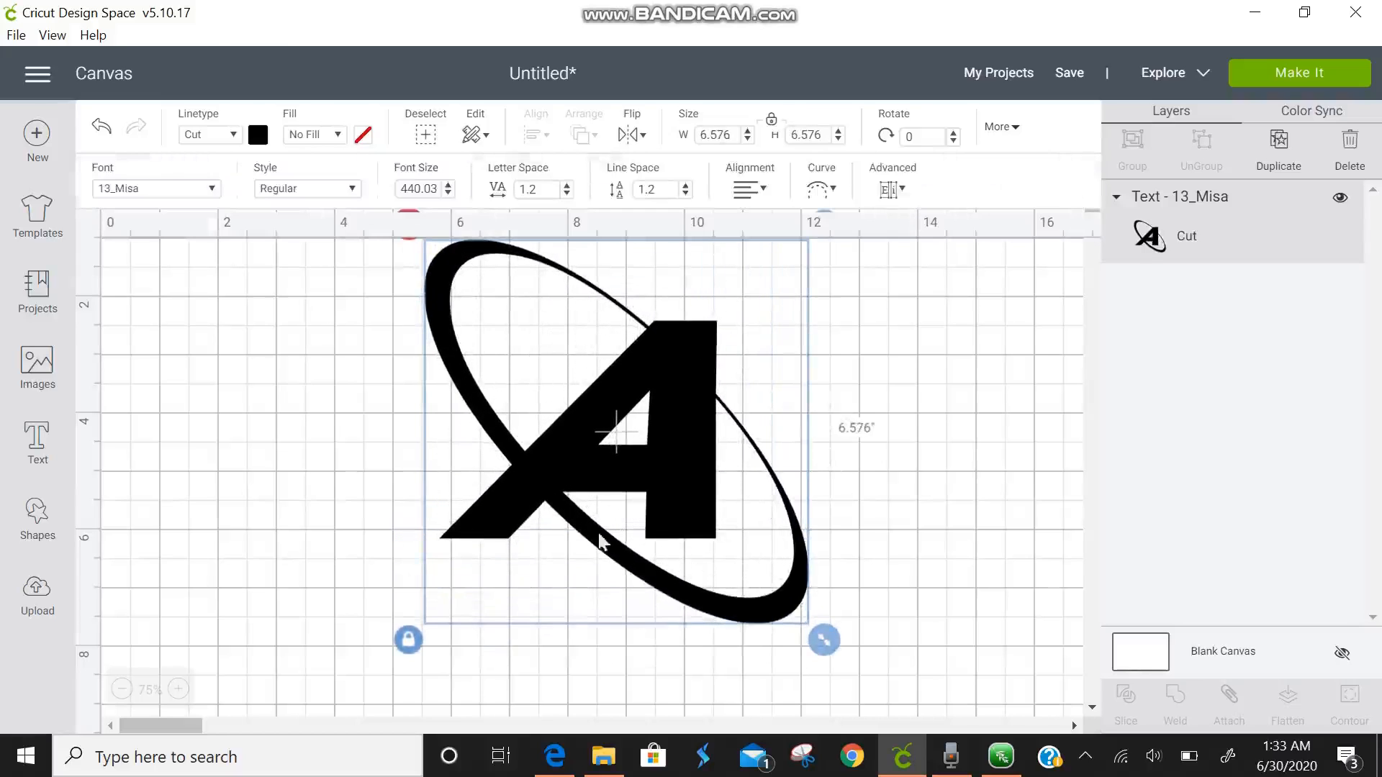
click(289, 432)
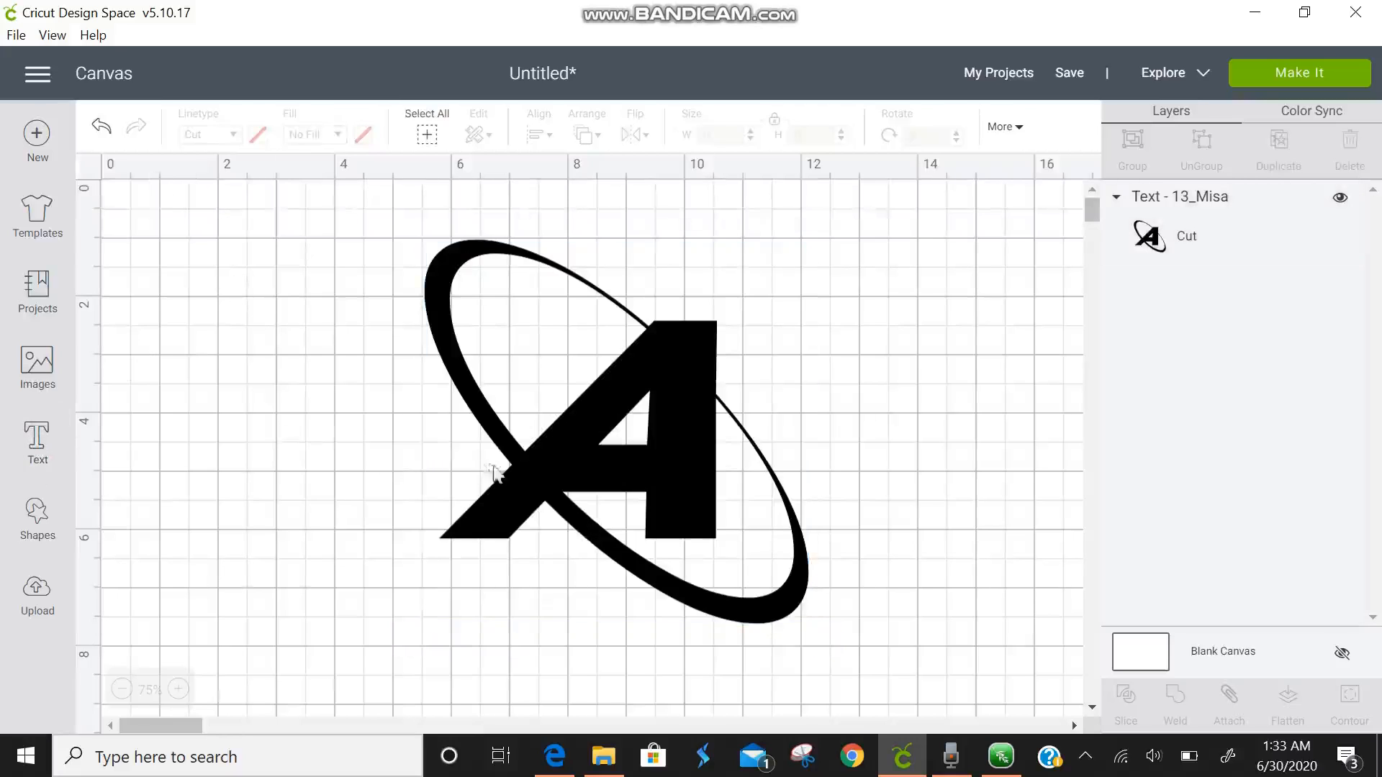
Change the font of the letter A to Christmas Wish Calligraphy.
click(518, 469)
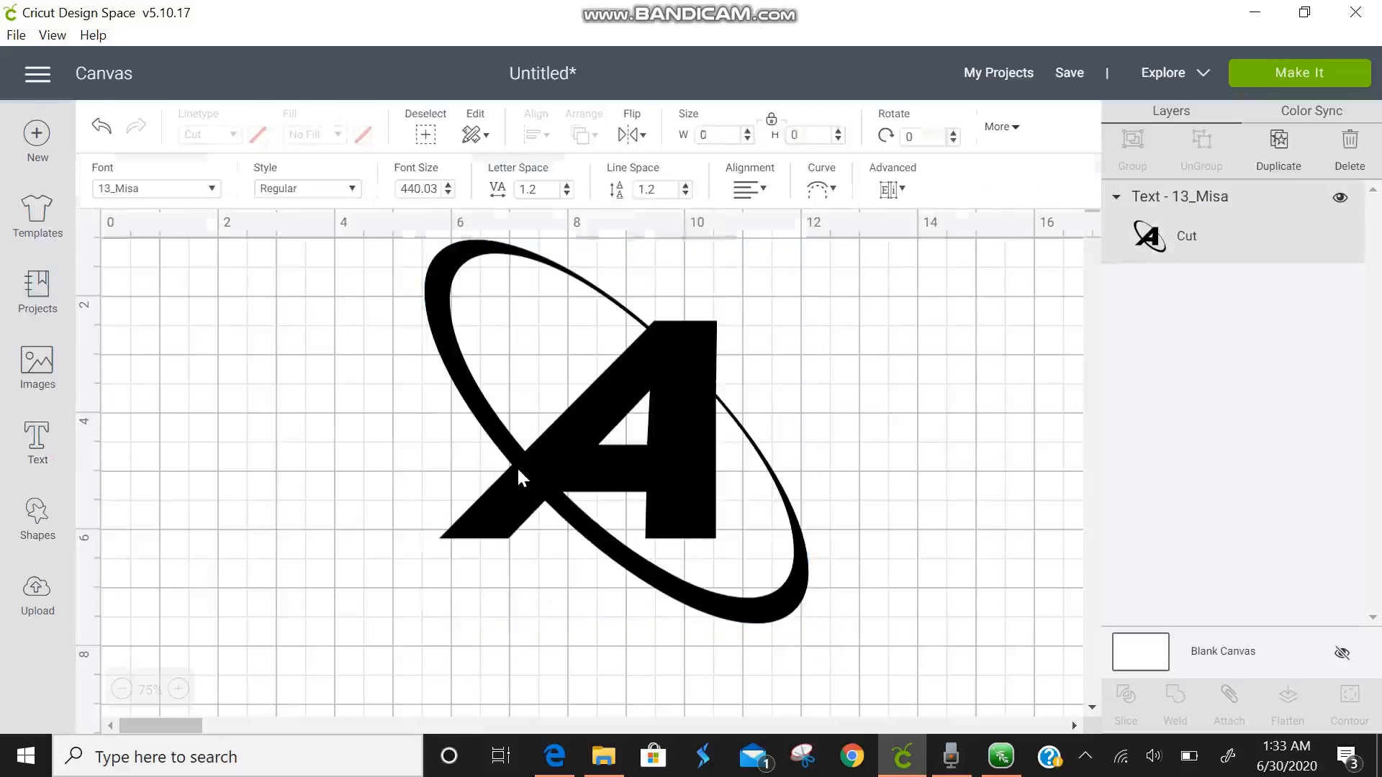
click(212, 191)
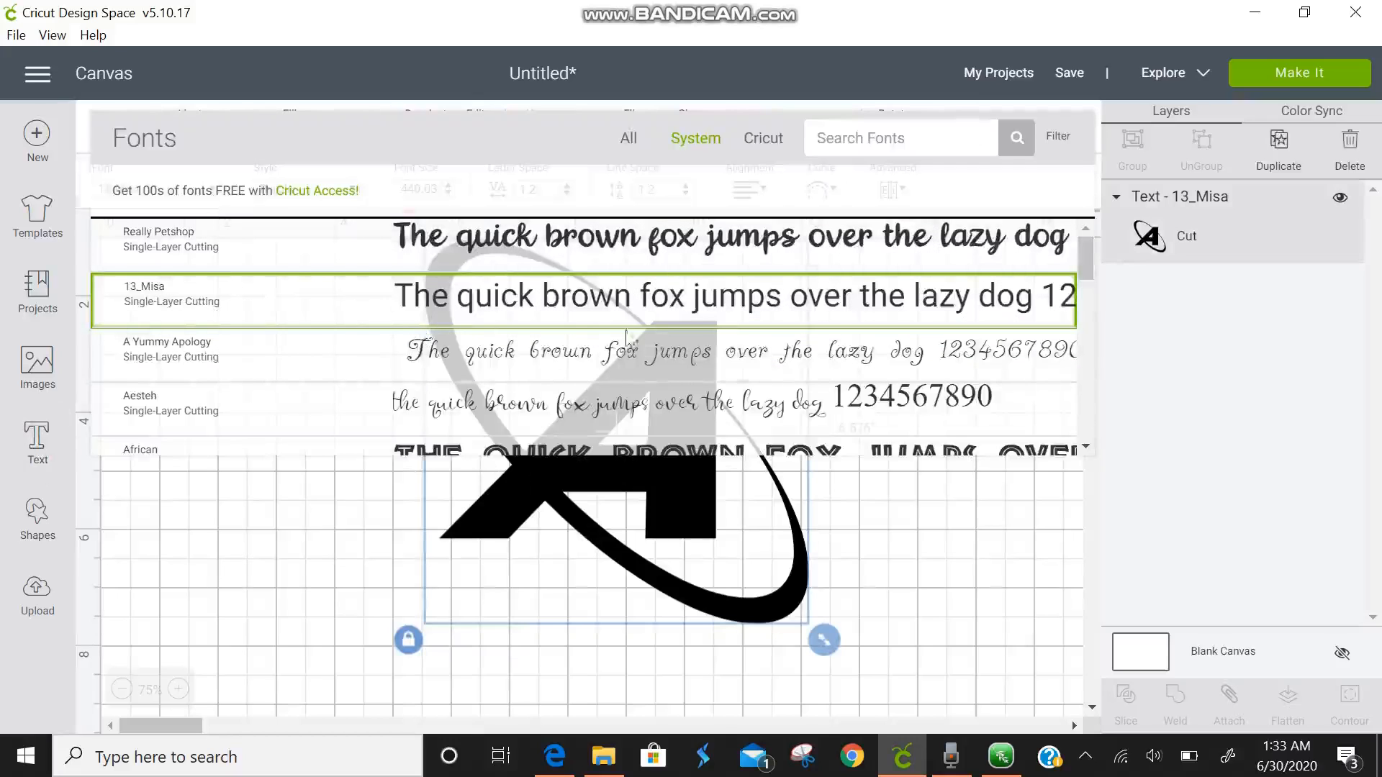
drag(1087, 256, 1096, 536)
click(861, 406)
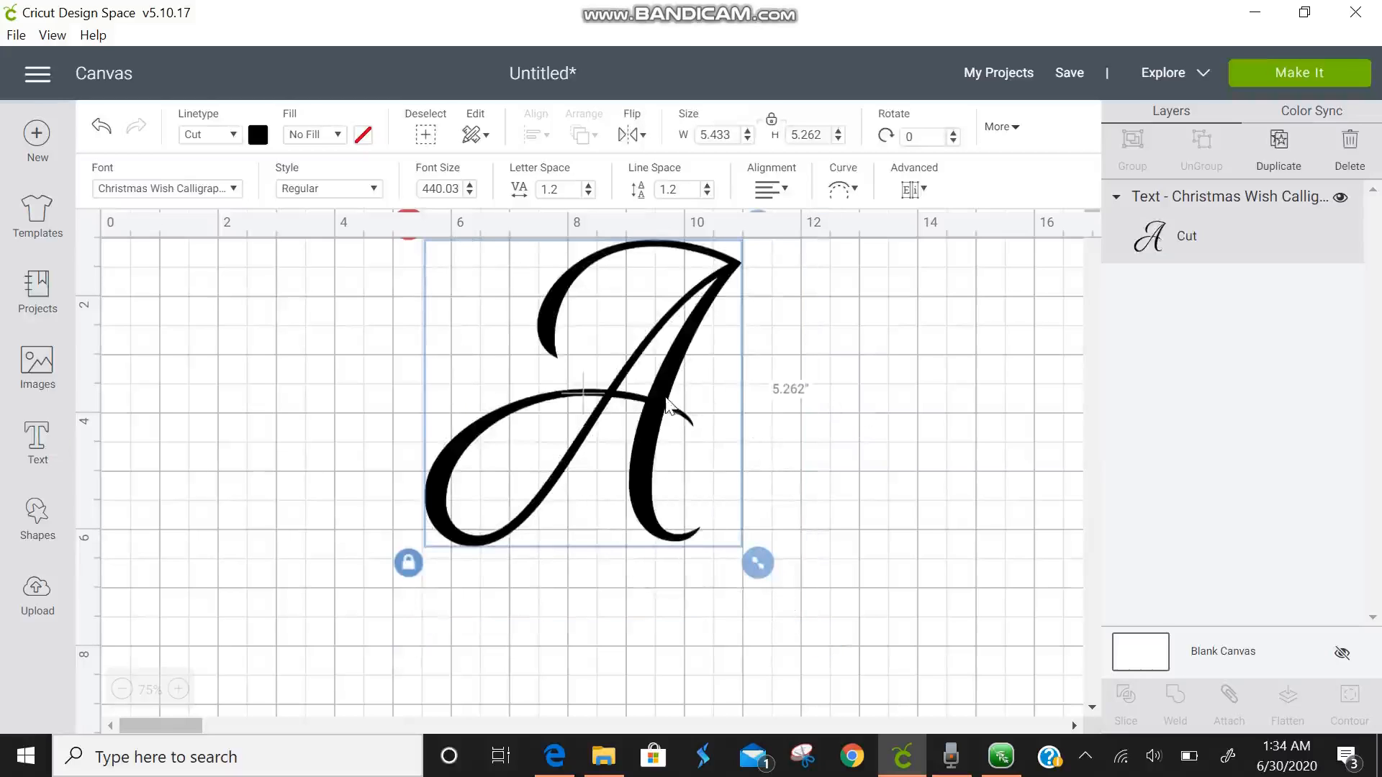
Enlarge the script A to about 6.5 by 6.3 inches and reposition it near the middle of the canvas.
drag(666, 414, 657, 470)
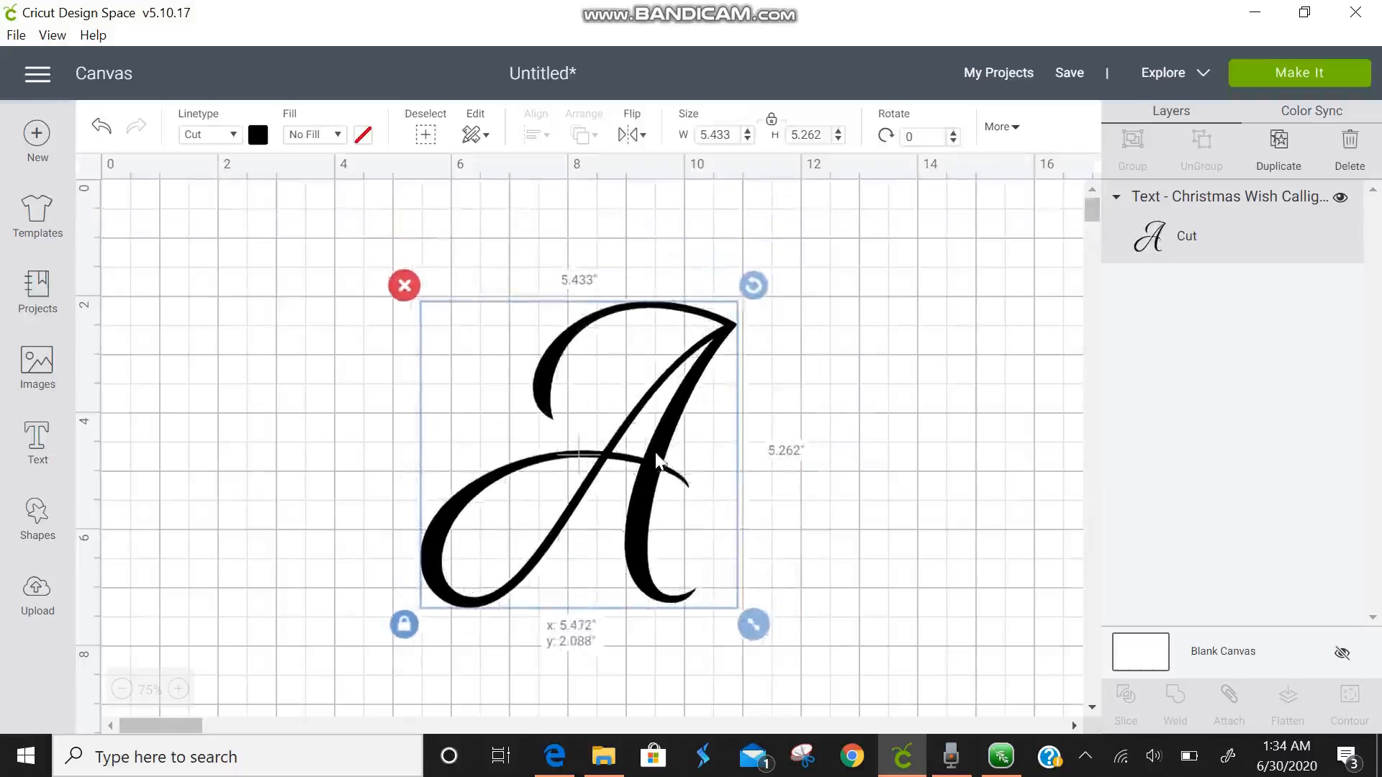
drag(749, 620, 809, 677)
drag(680, 582, 658, 554)
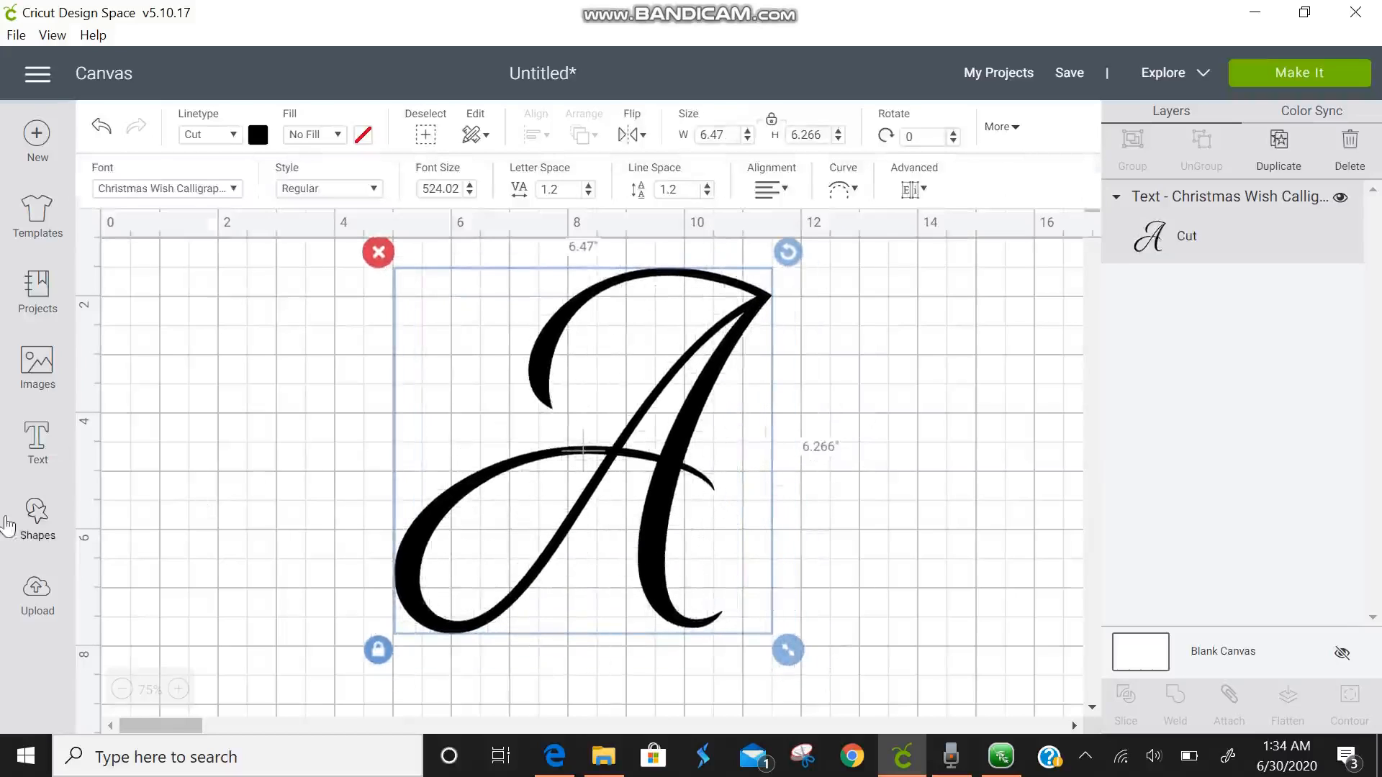
Add two squares, color one black, and move them clear of the A on opposite sides.
click(50, 537)
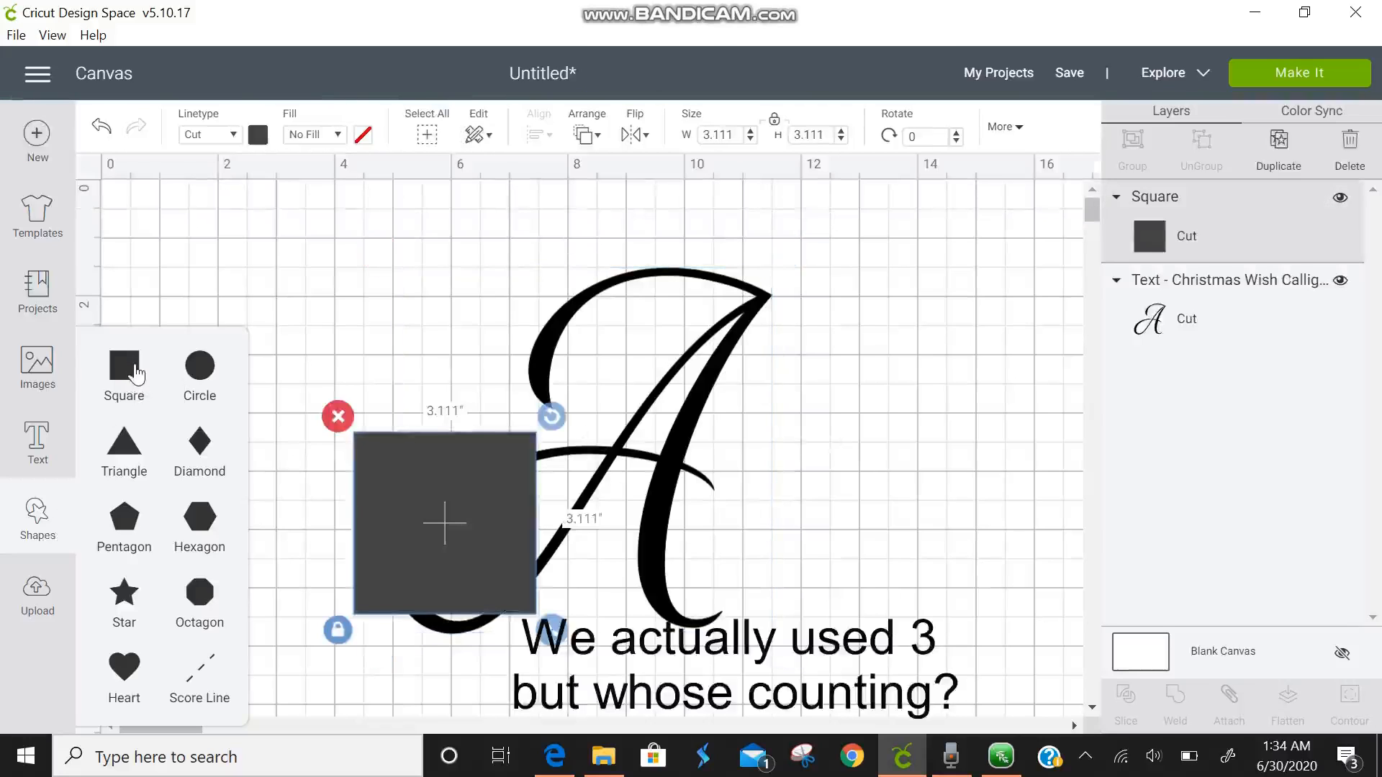
click(137, 374)
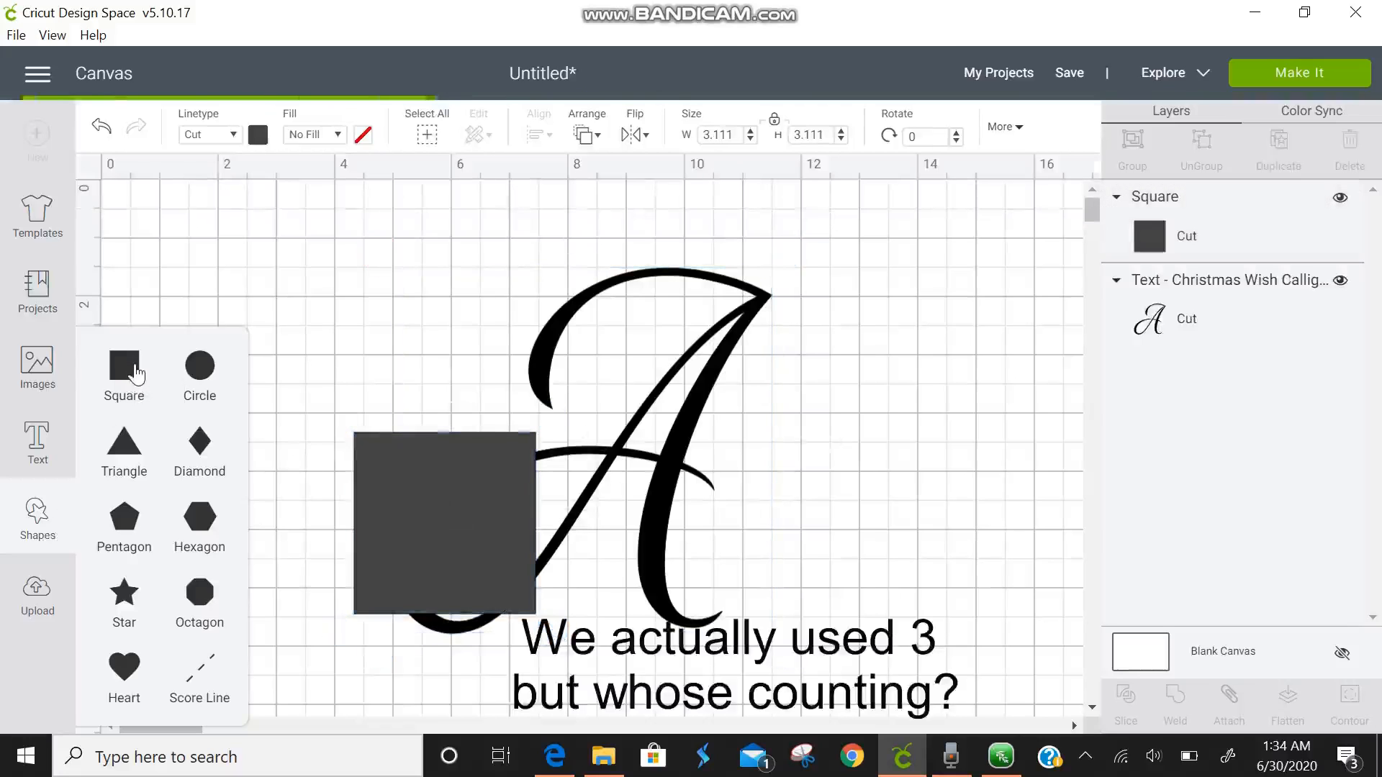
click(362, 501)
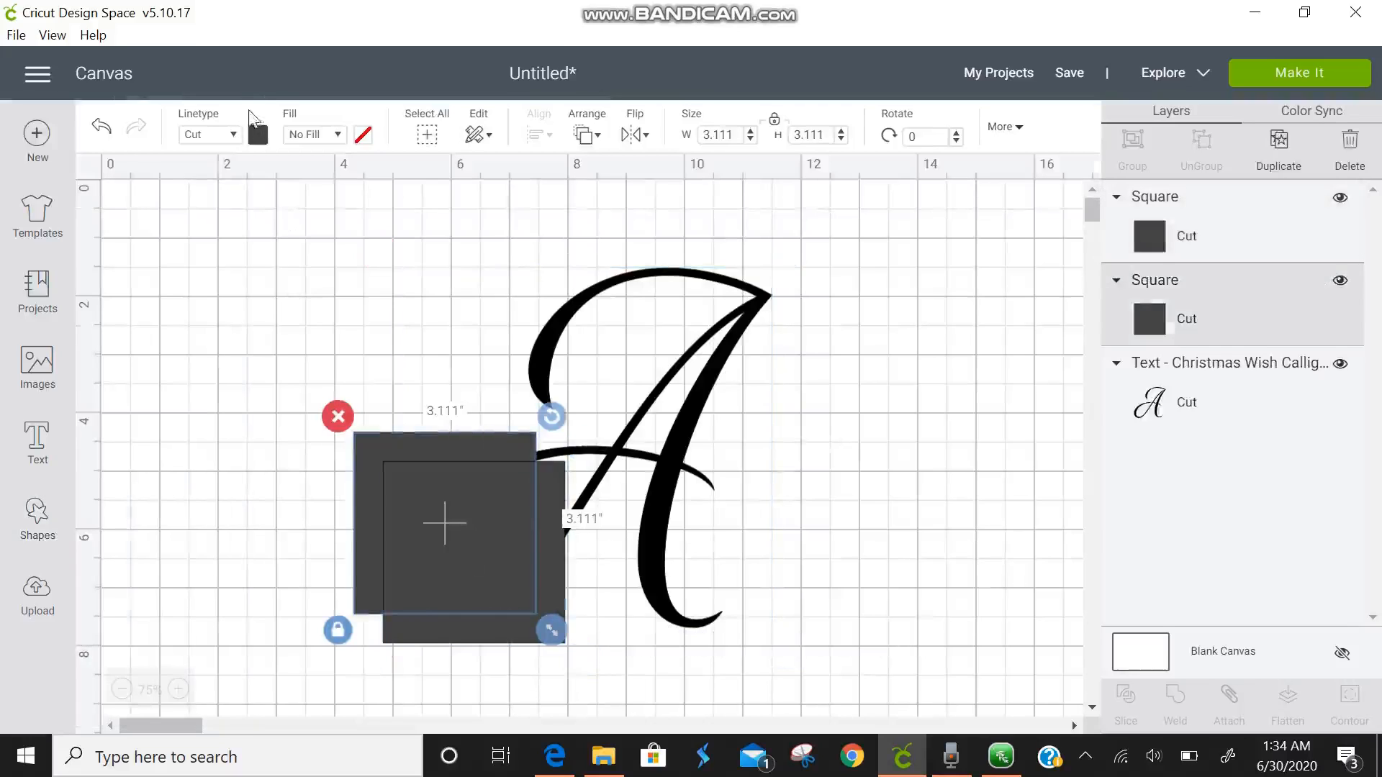
click(257, 135)
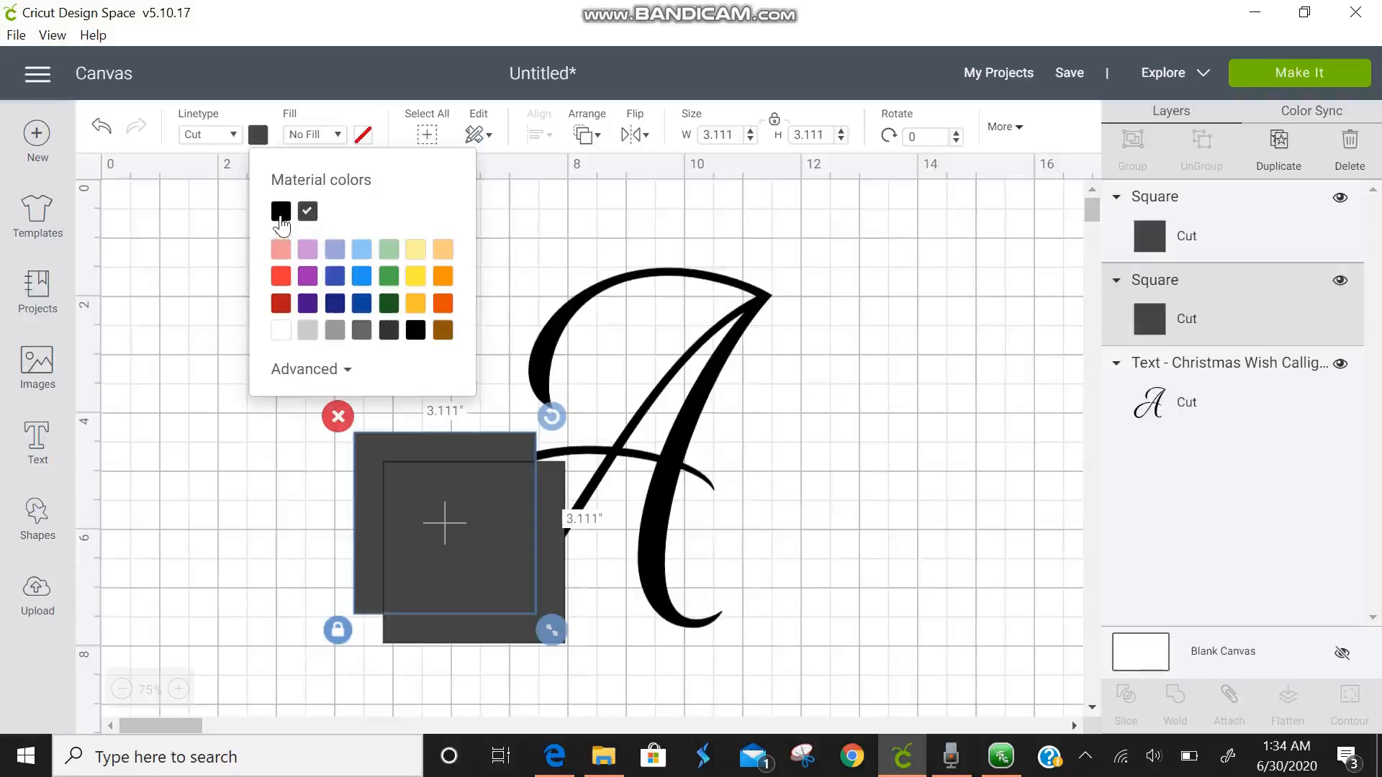
click(280, 216)
drag(379, 471, 190, 274)
drag(558, 579, 1057, 568)
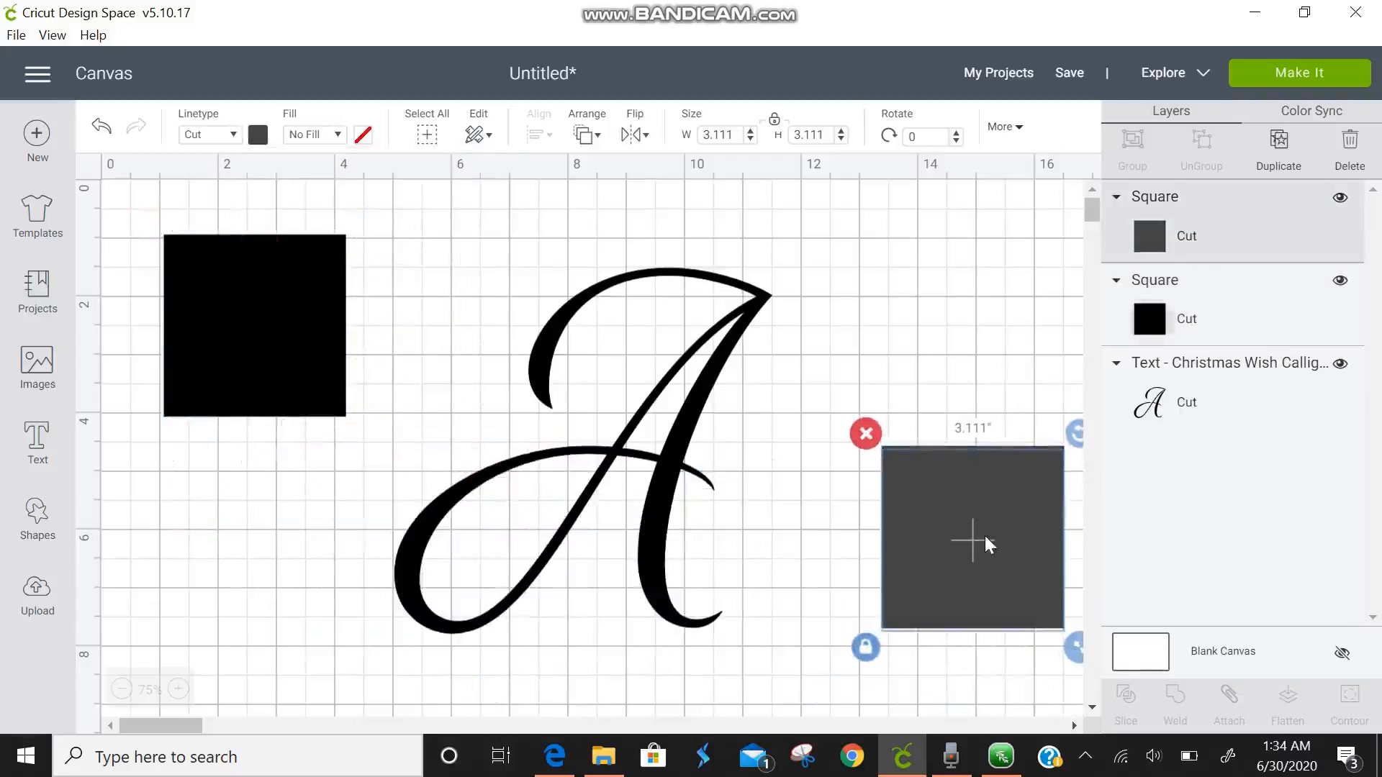
Unlock the black square's proportions, flatten it into a bar about 5.7 by 0.6 inches, and lay it across the A.
click(323, 389)
click(148, 432)
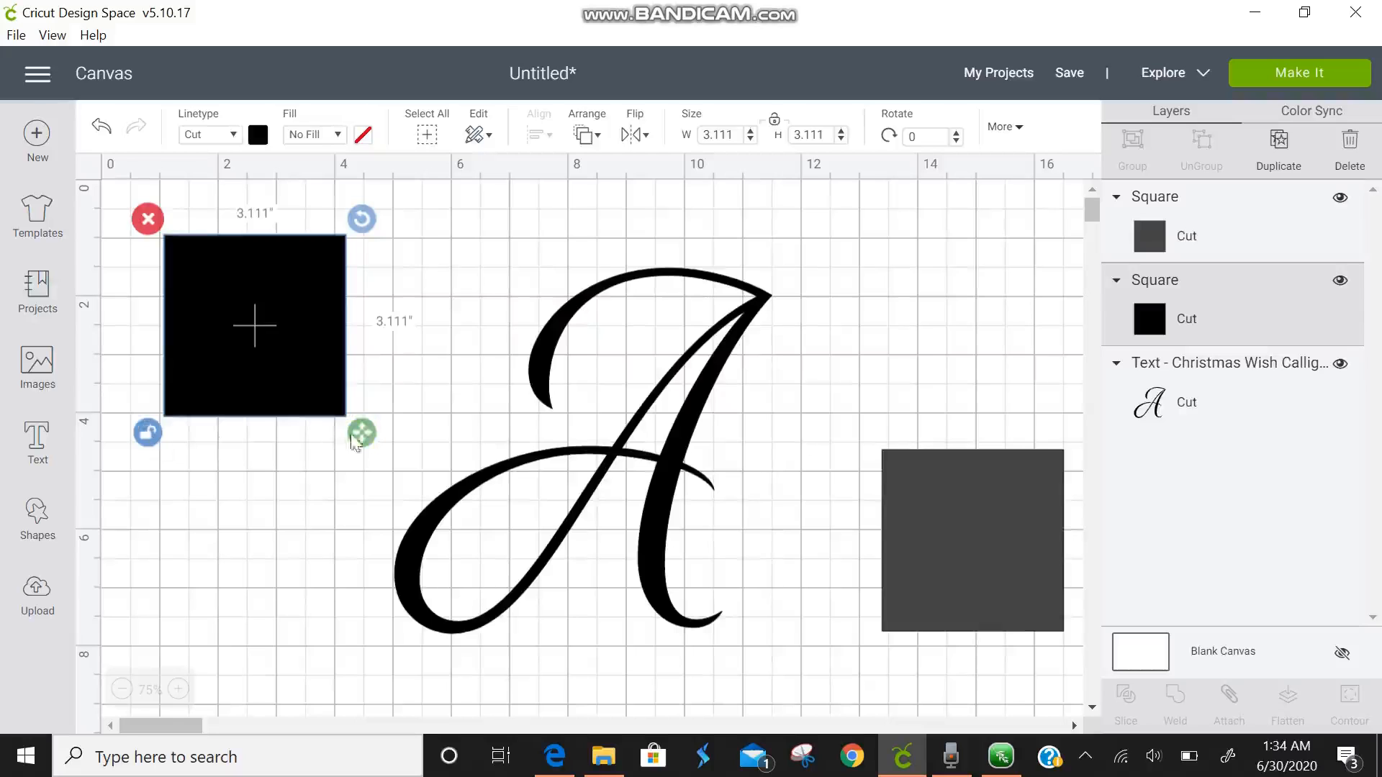
drag(366, 438, 472, 321)
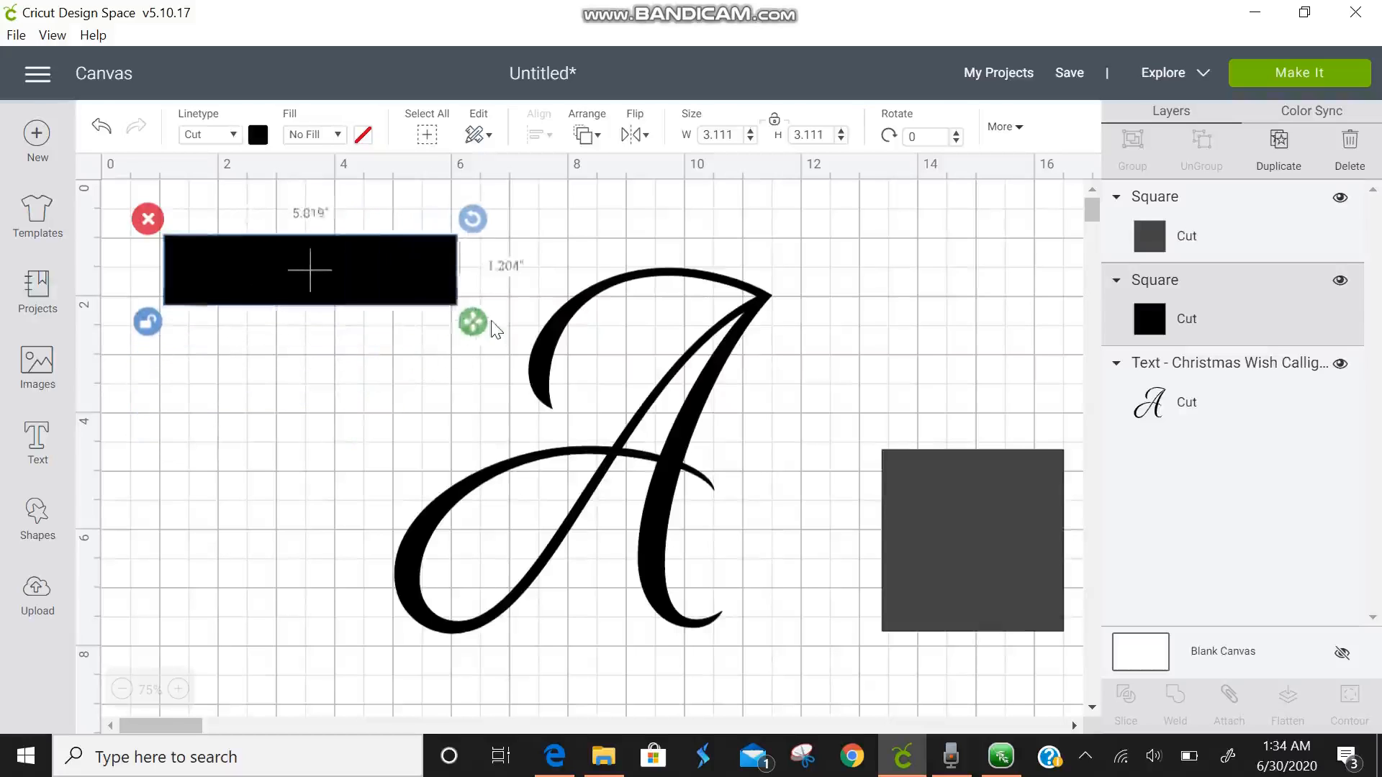
drag(355, 291, 648, 450)
drag(790, 478, 817, 463)
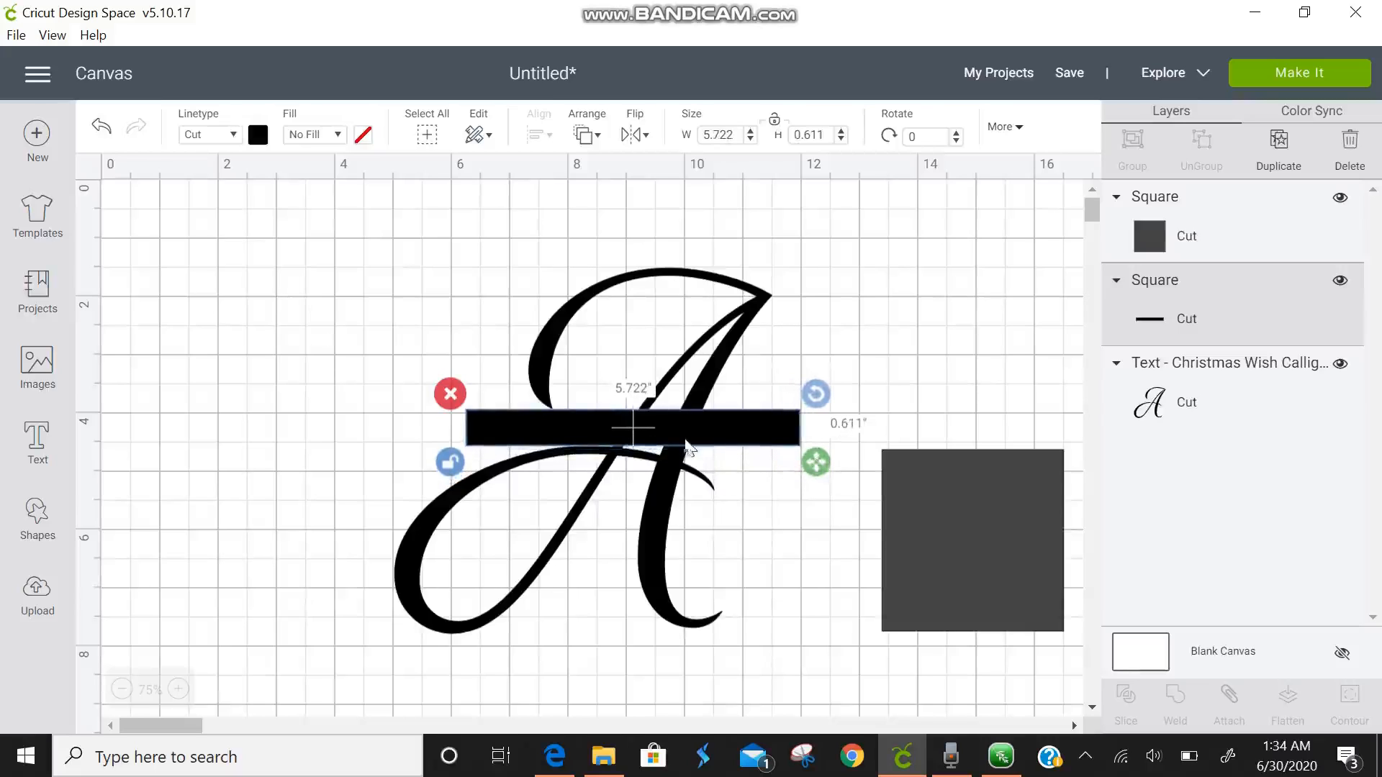
Thin the black bar to about 0.46 inches high, adjust its position across the A, and slice the letter with it.
drag(684, 437, 686, 437)
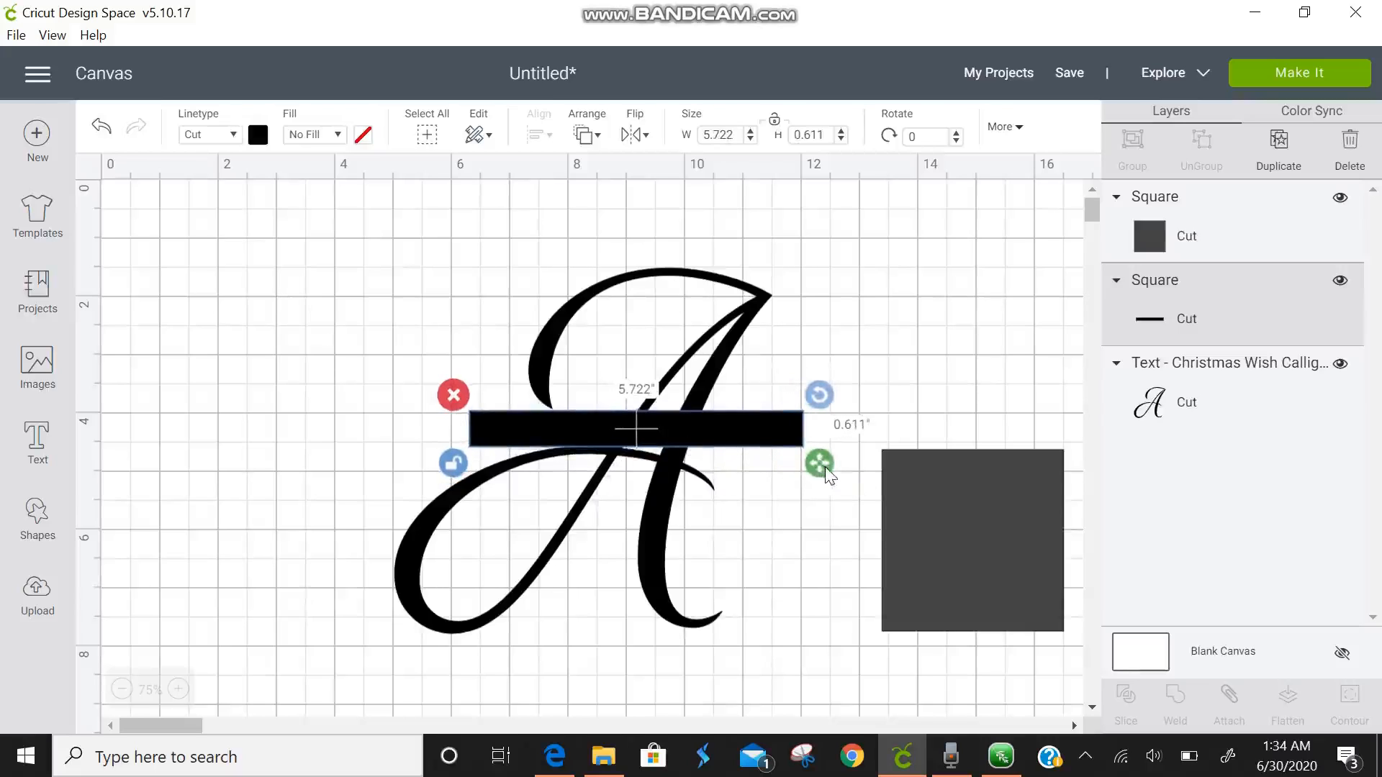
drag(822, 465, 822, 456)
drag(686, 427, 693, 430)
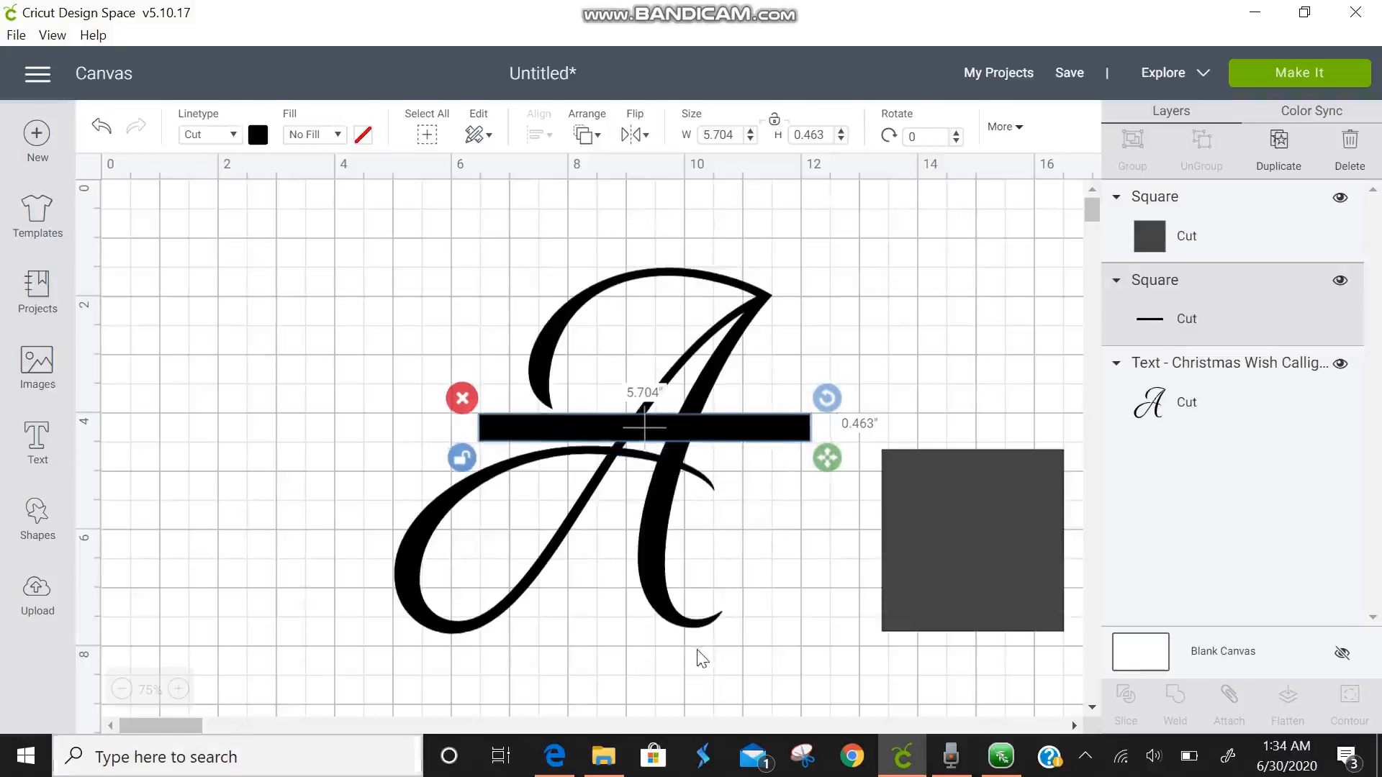
drag(704, 654, 536, 237)
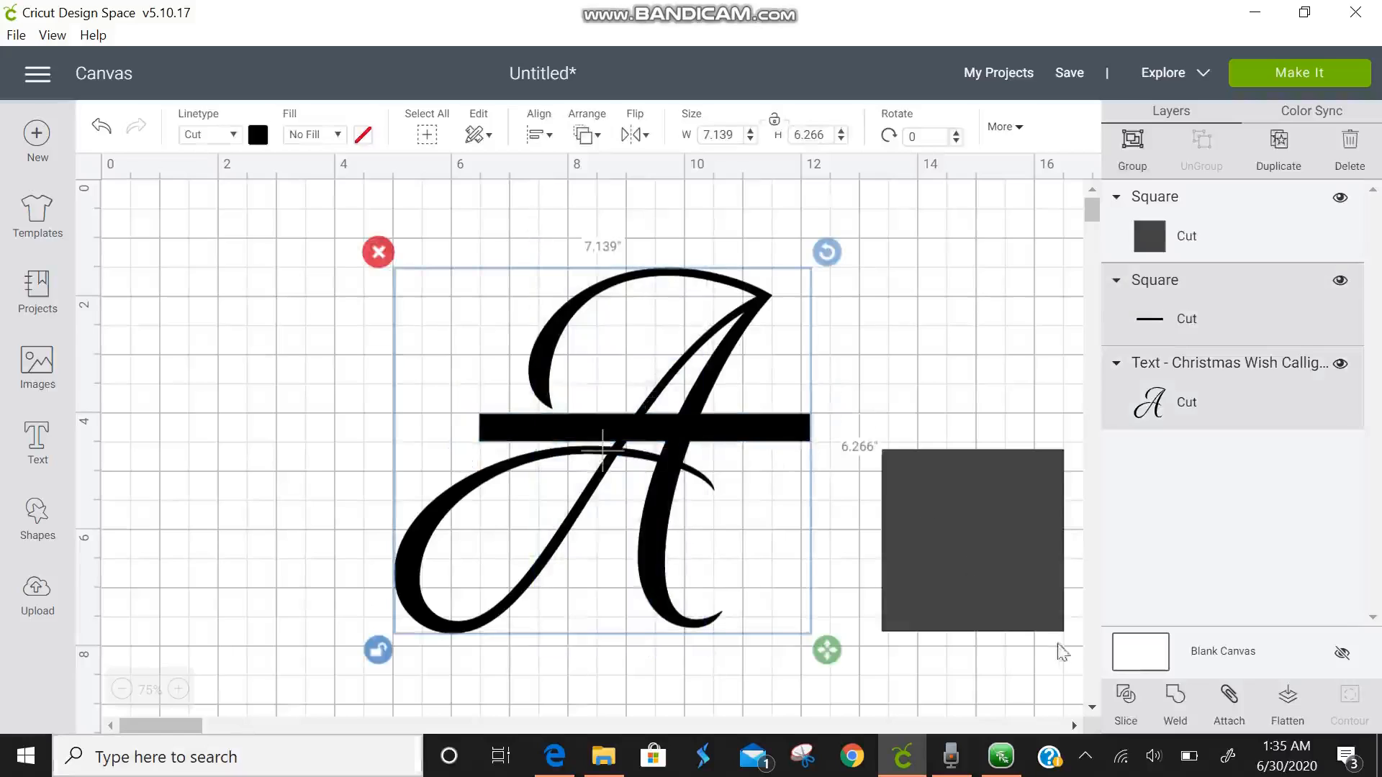
click(1122, 694)
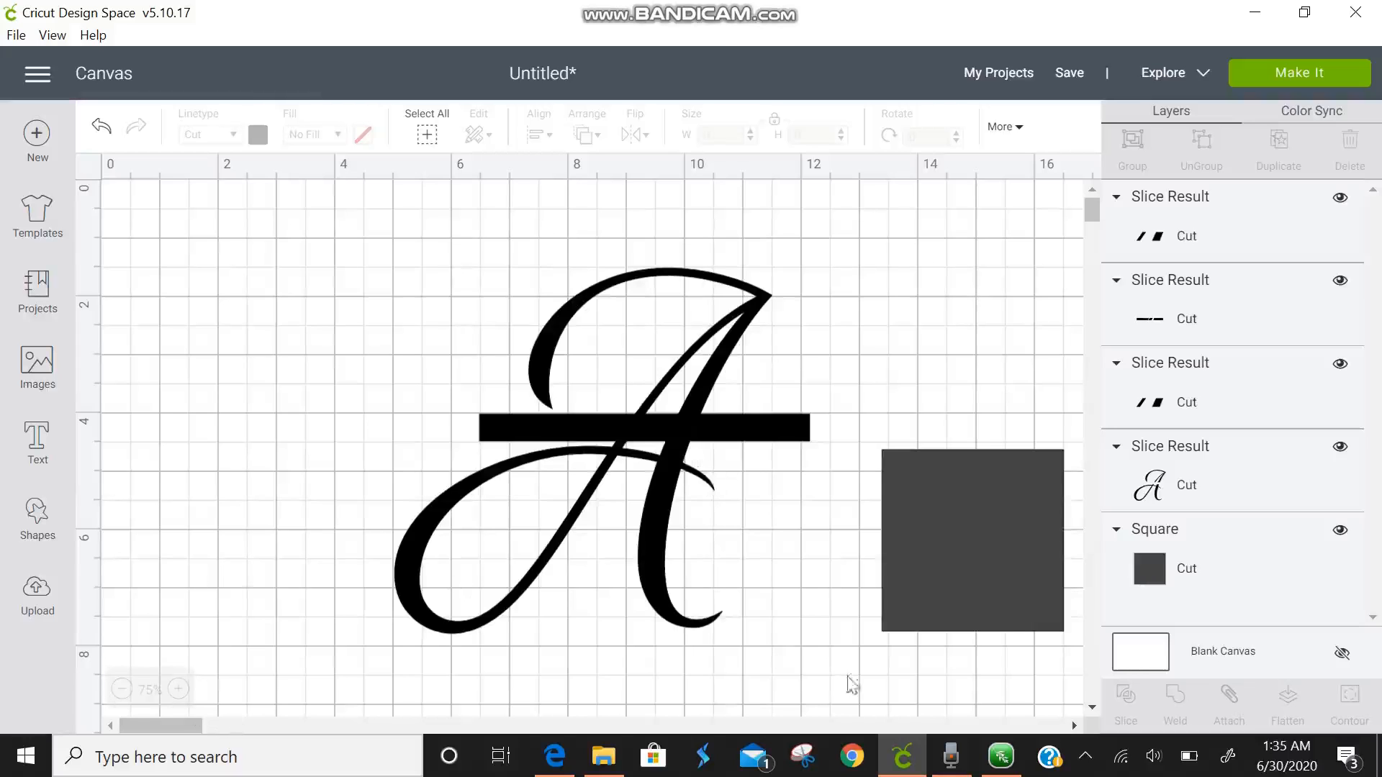
Move the gray square clear of the letter, unlock its proportions, and flatten it into a strip about 3.5 by 0.26 inches.
drag(910, 603, 267, 483)
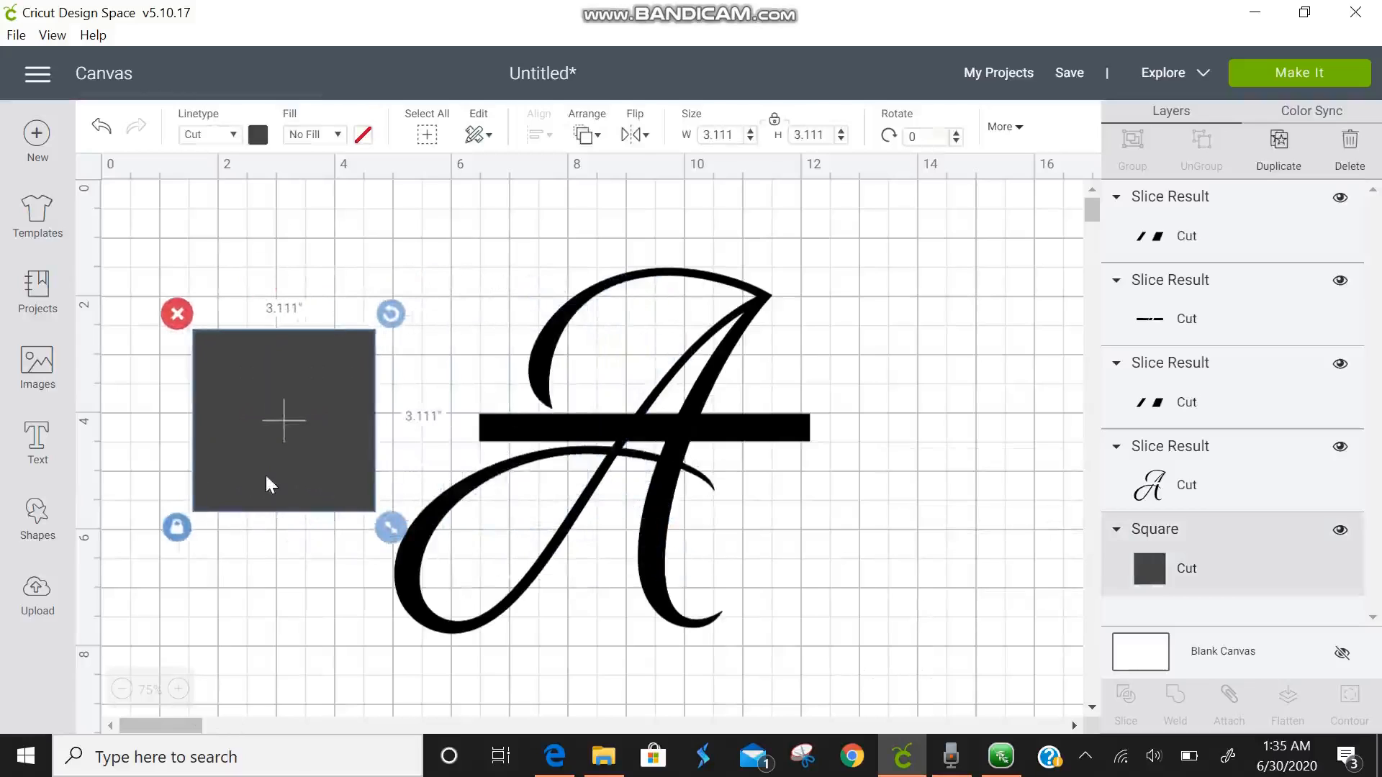
click(173, 539)
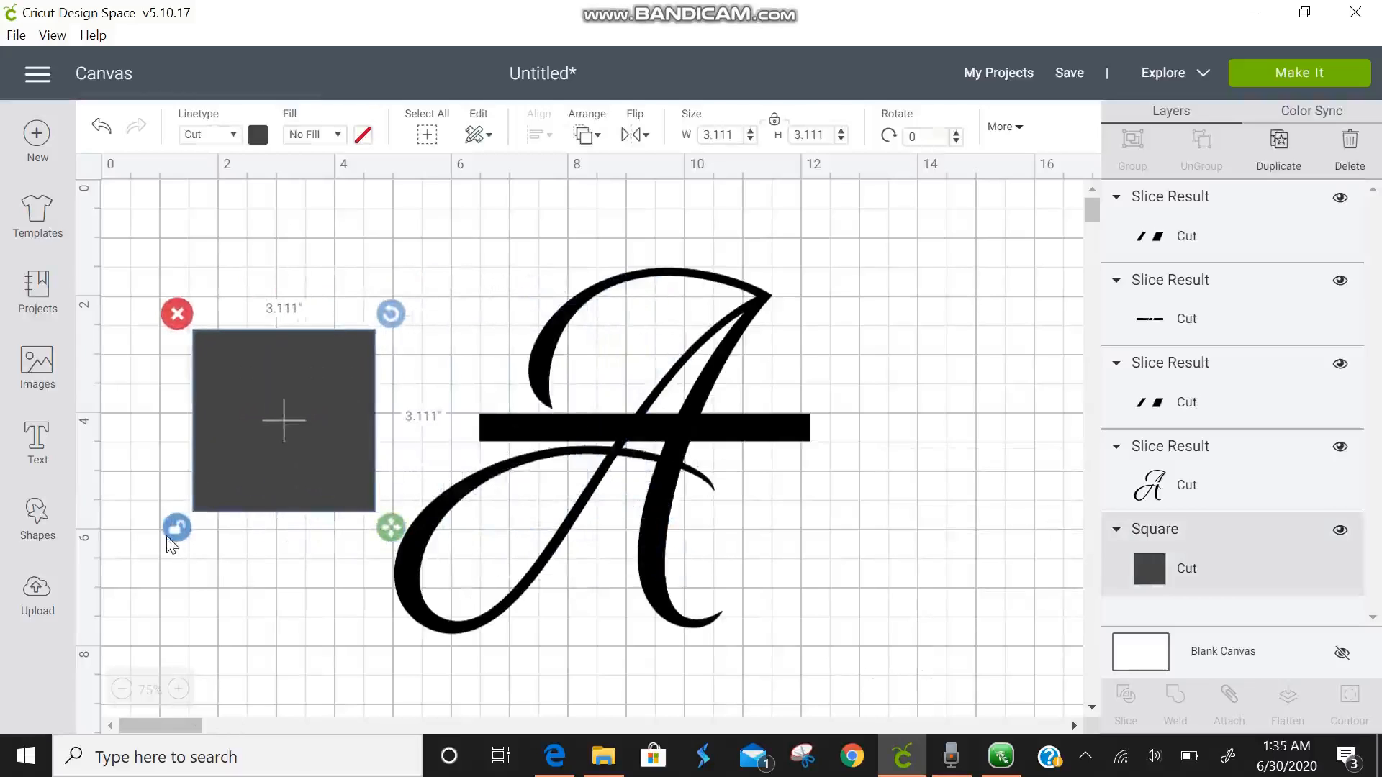
click(179, 689)
click(178, 689)
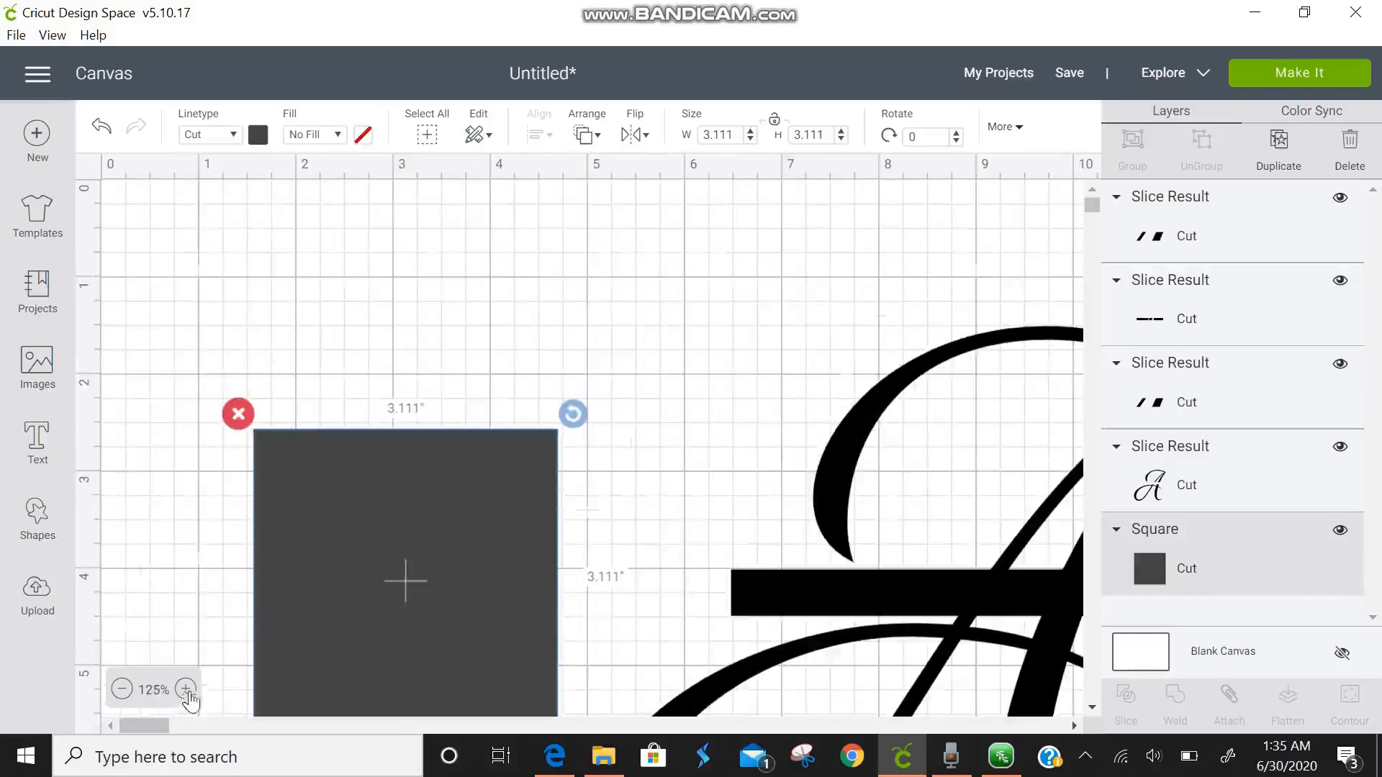
drag(439, 656, 365, 400)
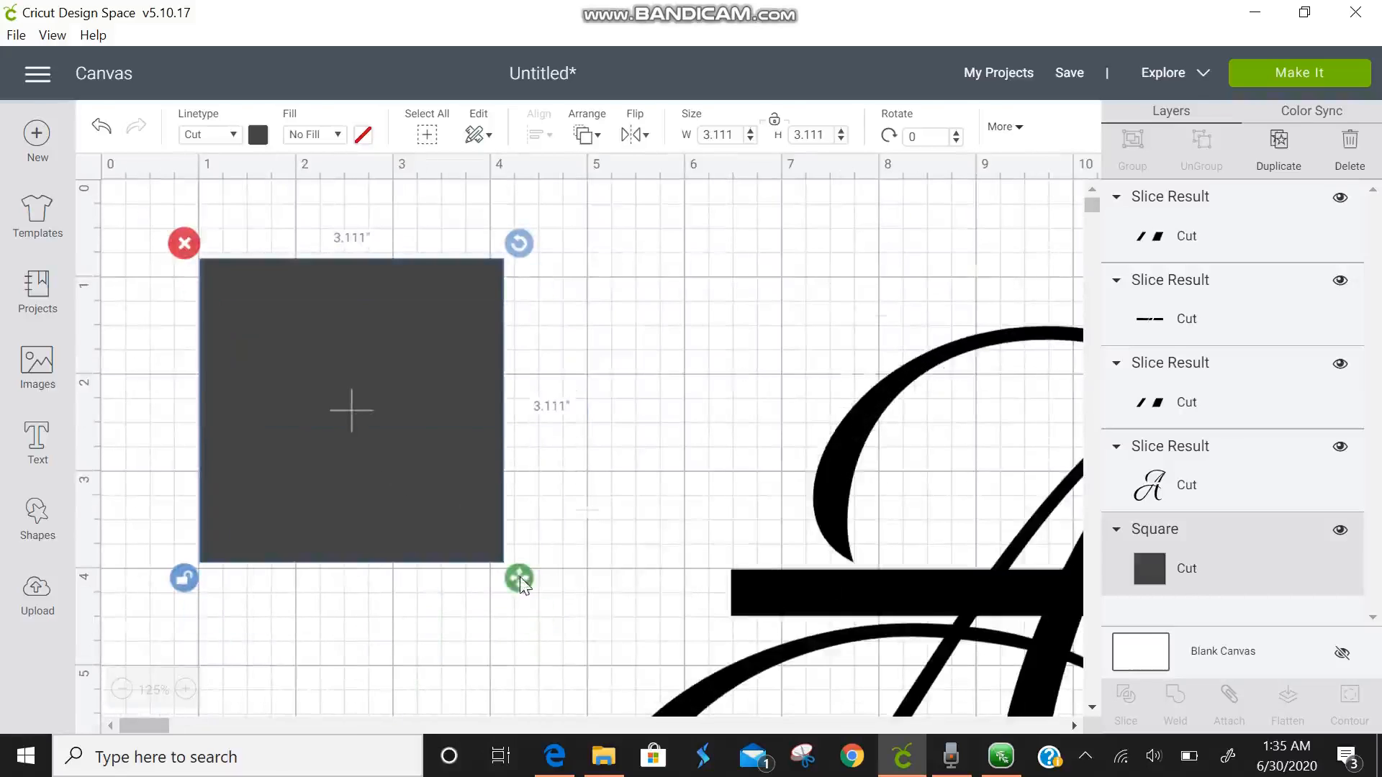
drag(518, 574, 558, 301)
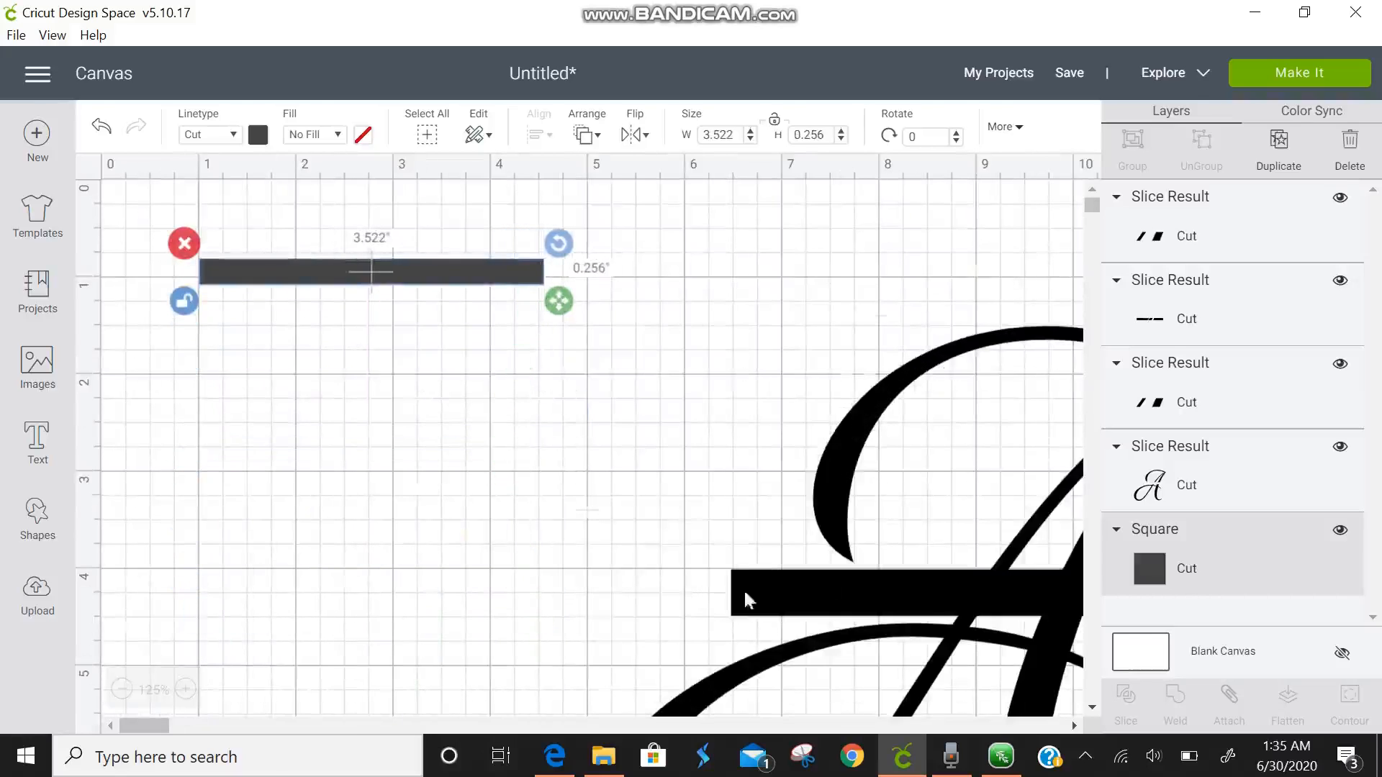
Lay the gray strip across the black bar, partly overhanging its outer end, and nudge the A horizontally.
drag(457, 268, 857, 581)
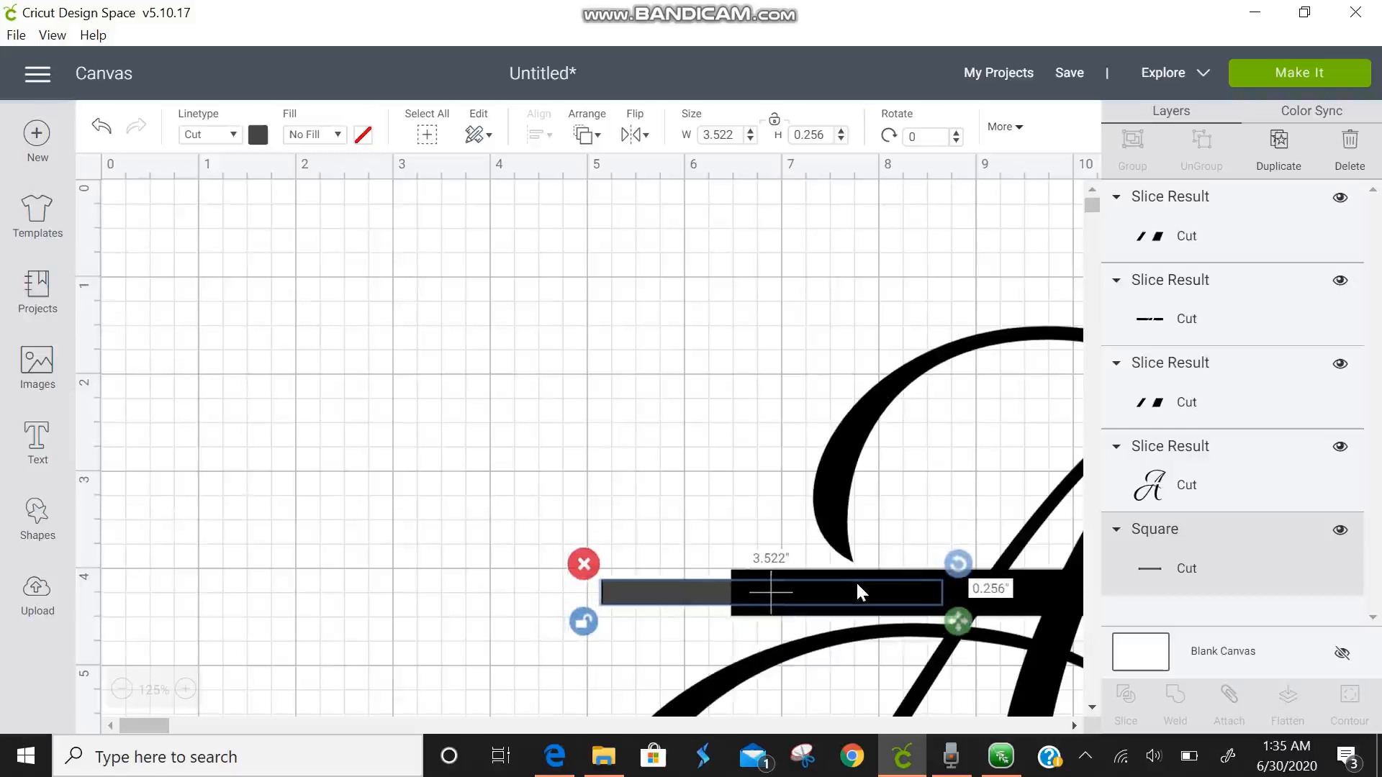
drag(154, 719, 176, 718)
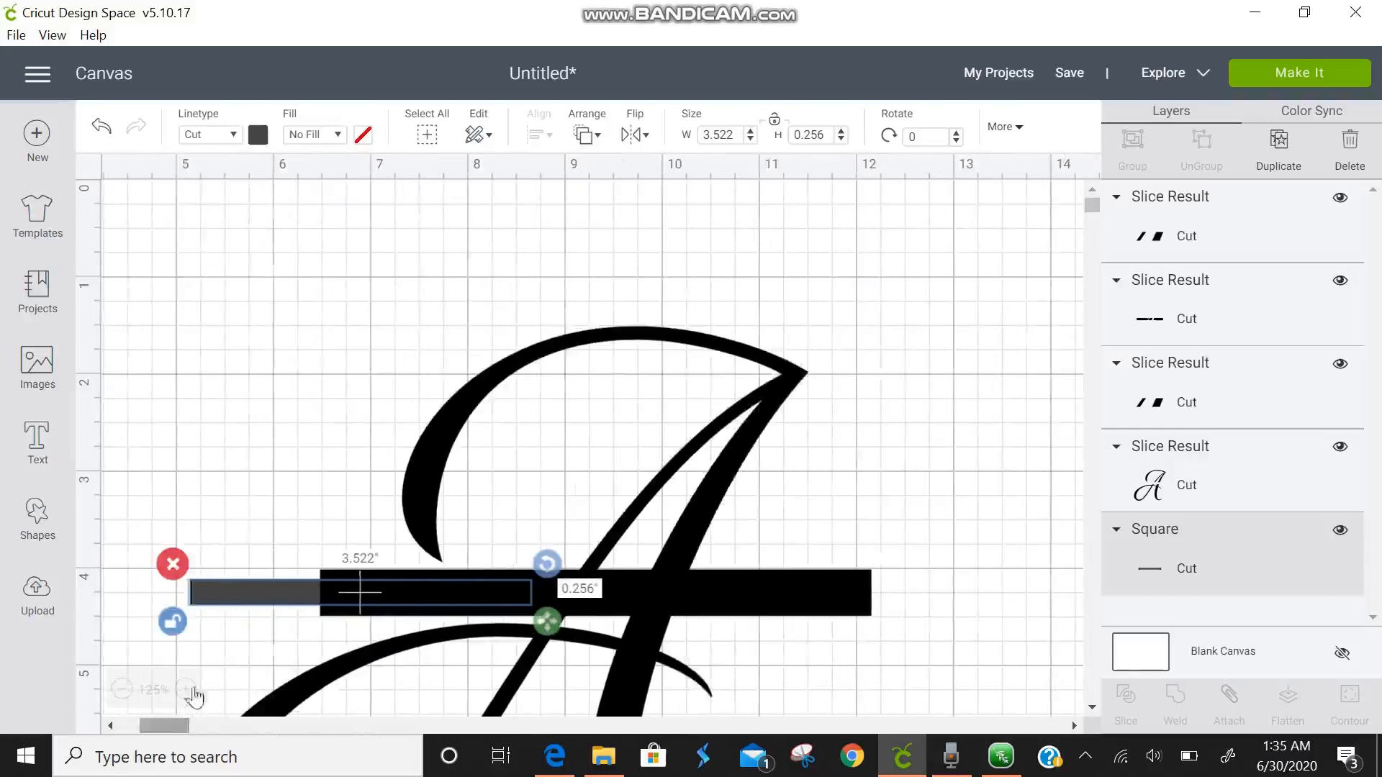
mouse_move(216, 604)
mouse_down()
mouse_move(253, 604)
mouse_move(209, 600)
mouse_up()
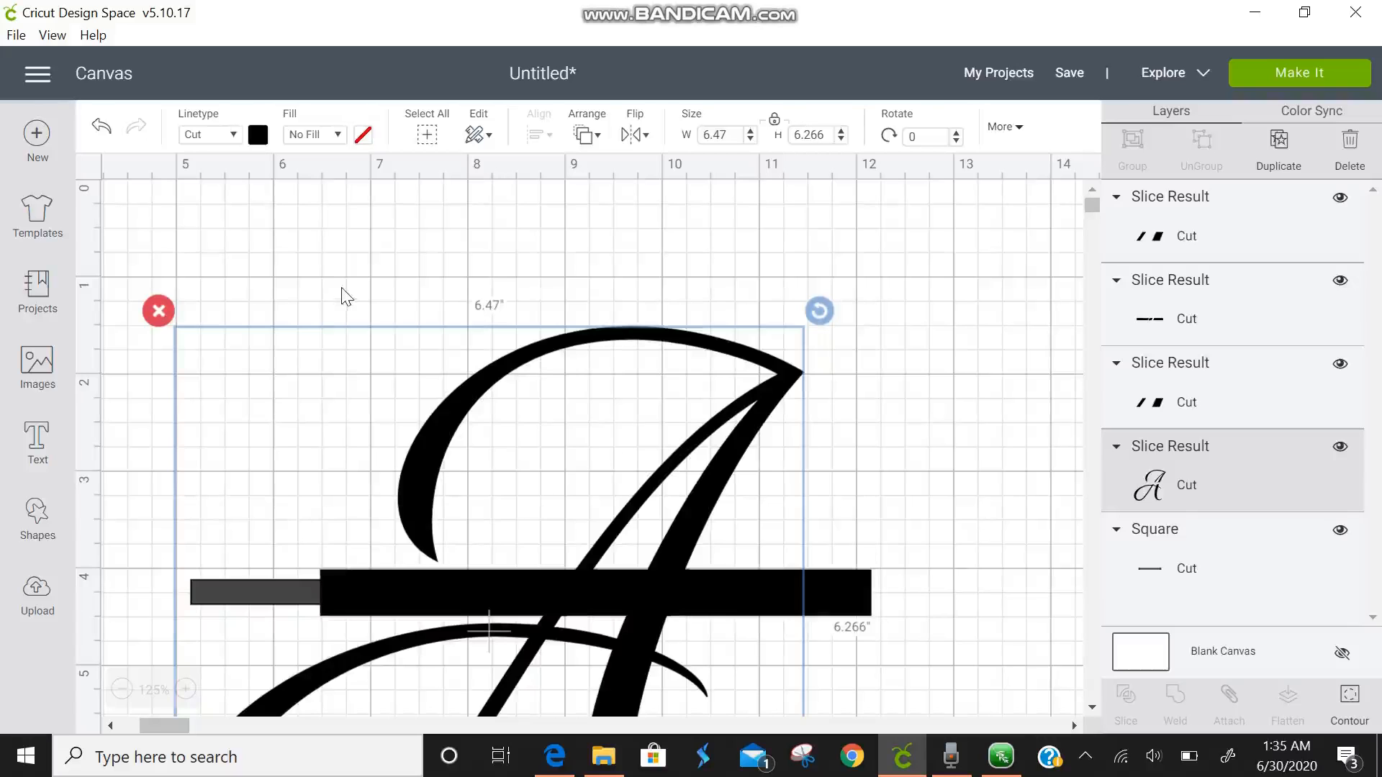
click(345, 295)
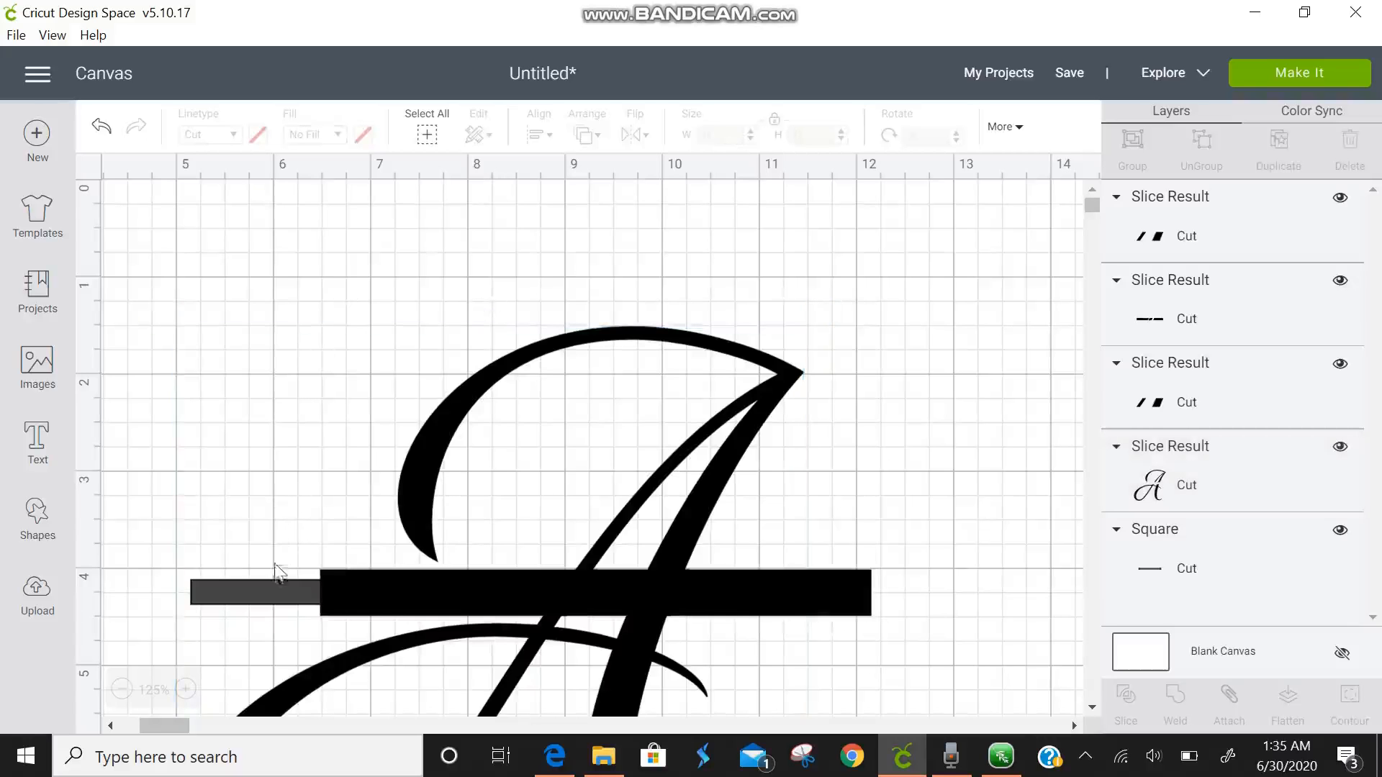
mouse_move(273, 596)
mouse_down()
mouse_move(265, 456)
mouse_move(293, 525)
mouse_move(299, 639)
mouse_move(286, 599)
mouse_up()
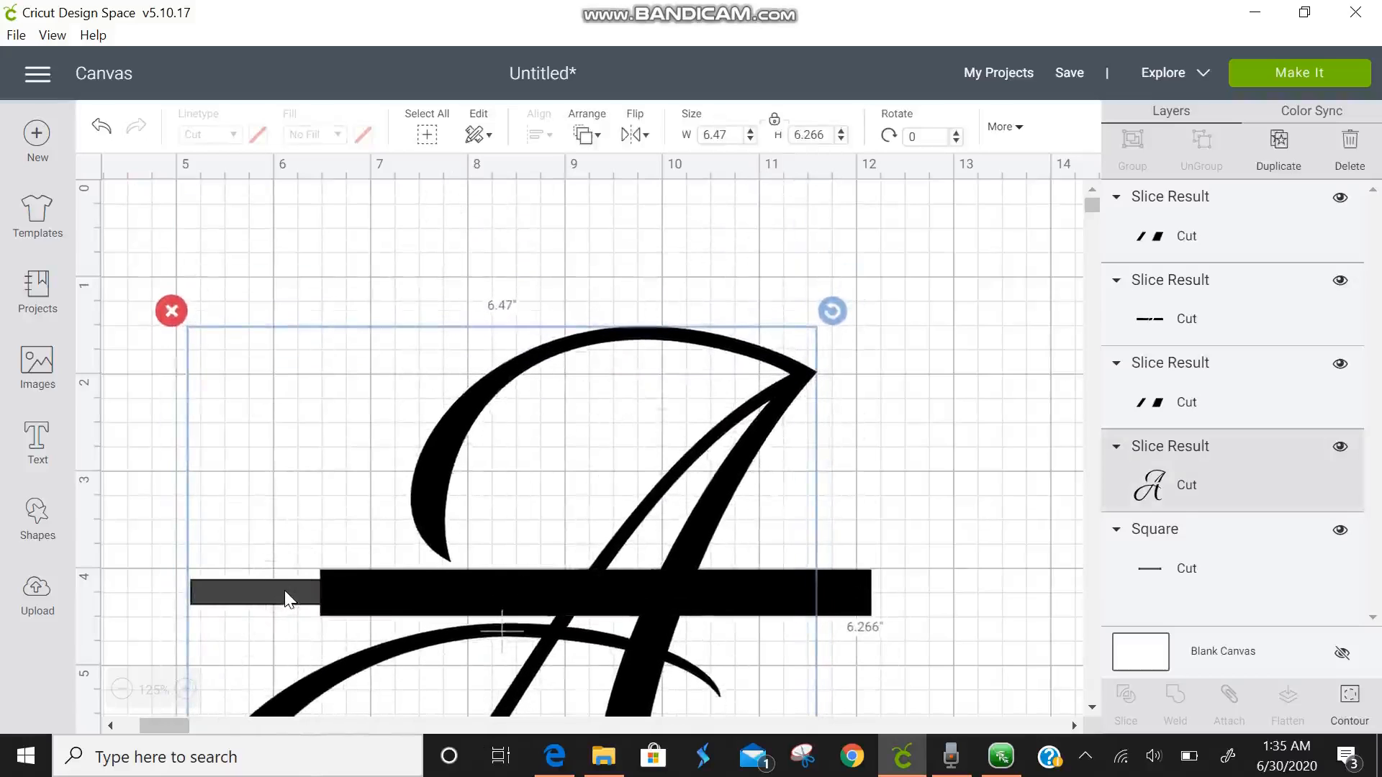
click(326, 304)
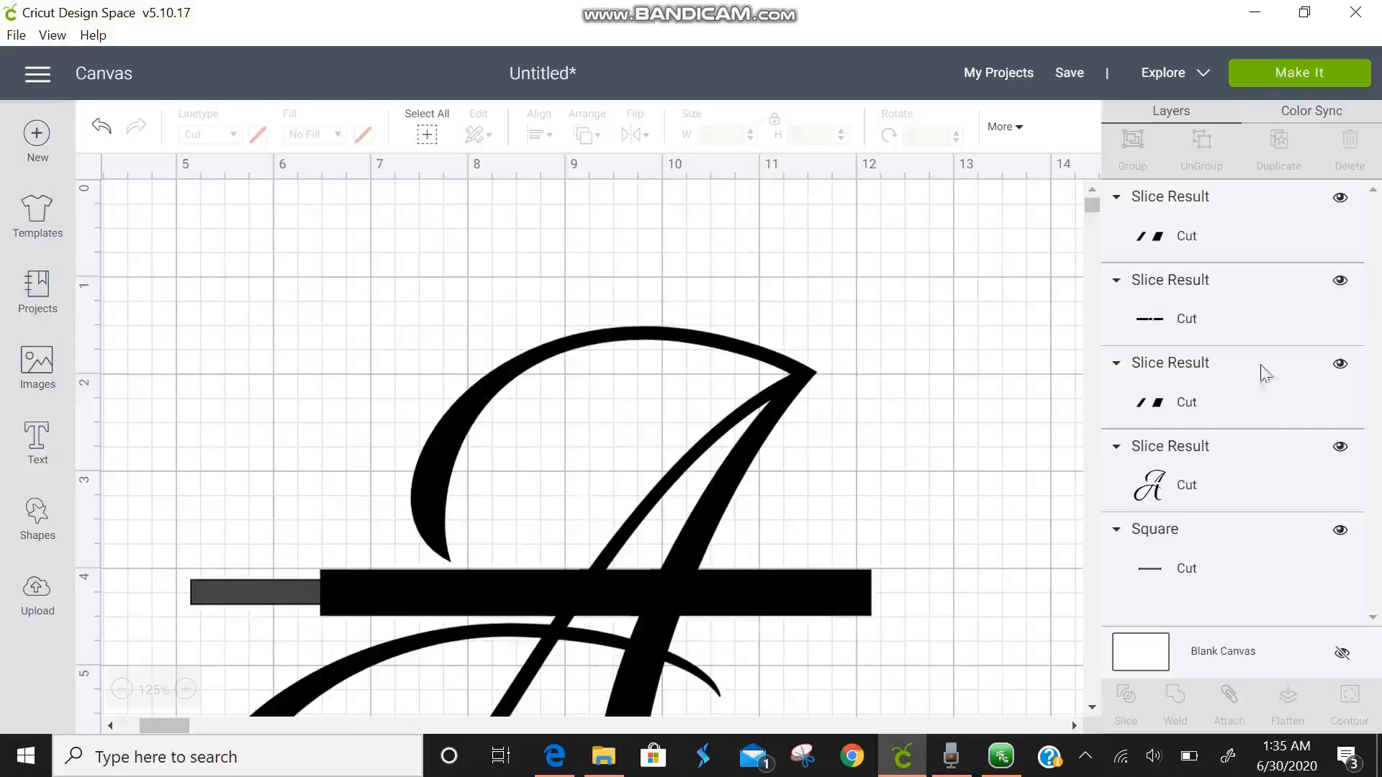
Weld the sliced A and black bar pieces into one shape, hiding the gray strip only during the weld.
click(1339, 531)
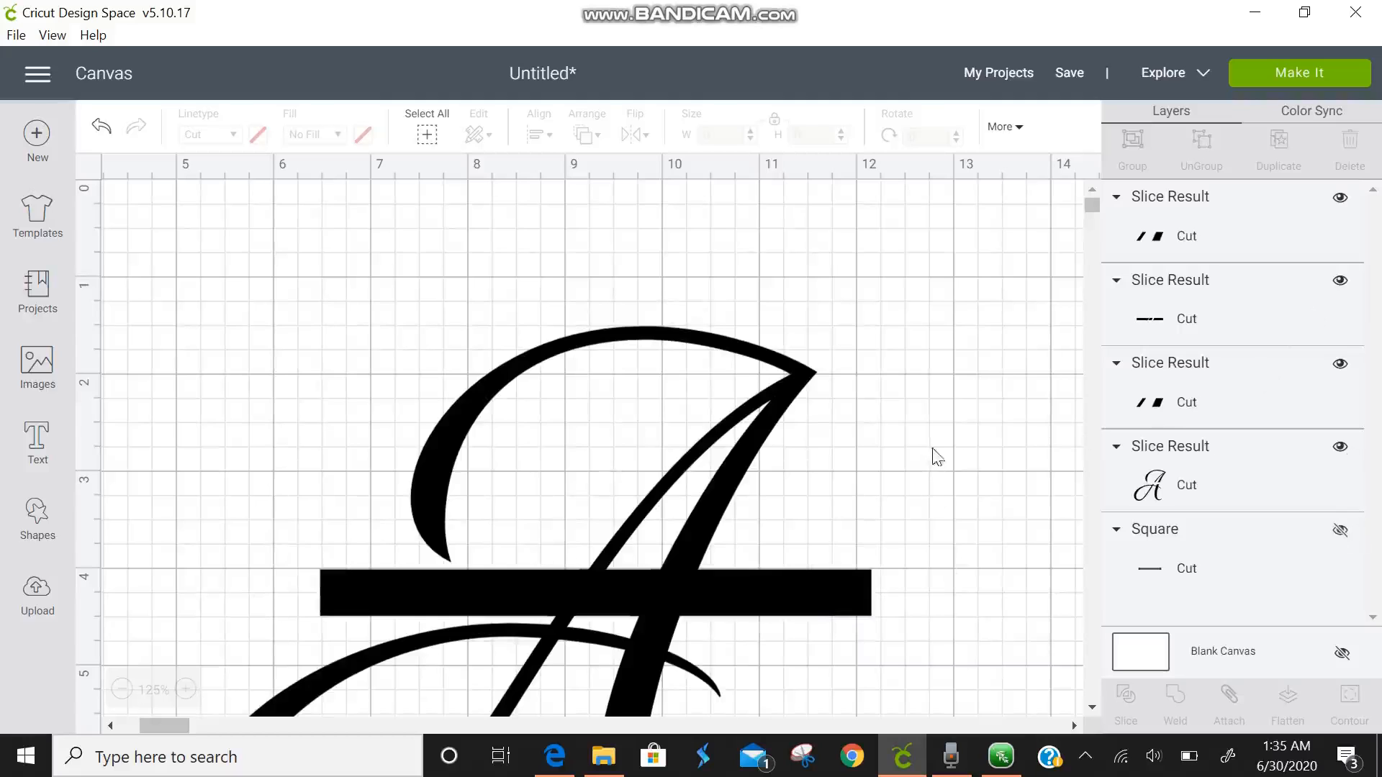
mouse_move(904, 348)
mouse_down()
mouse_move(792, 348)
mouse_move(395, 673)
mouse_move(319, 704)
mouse_up()
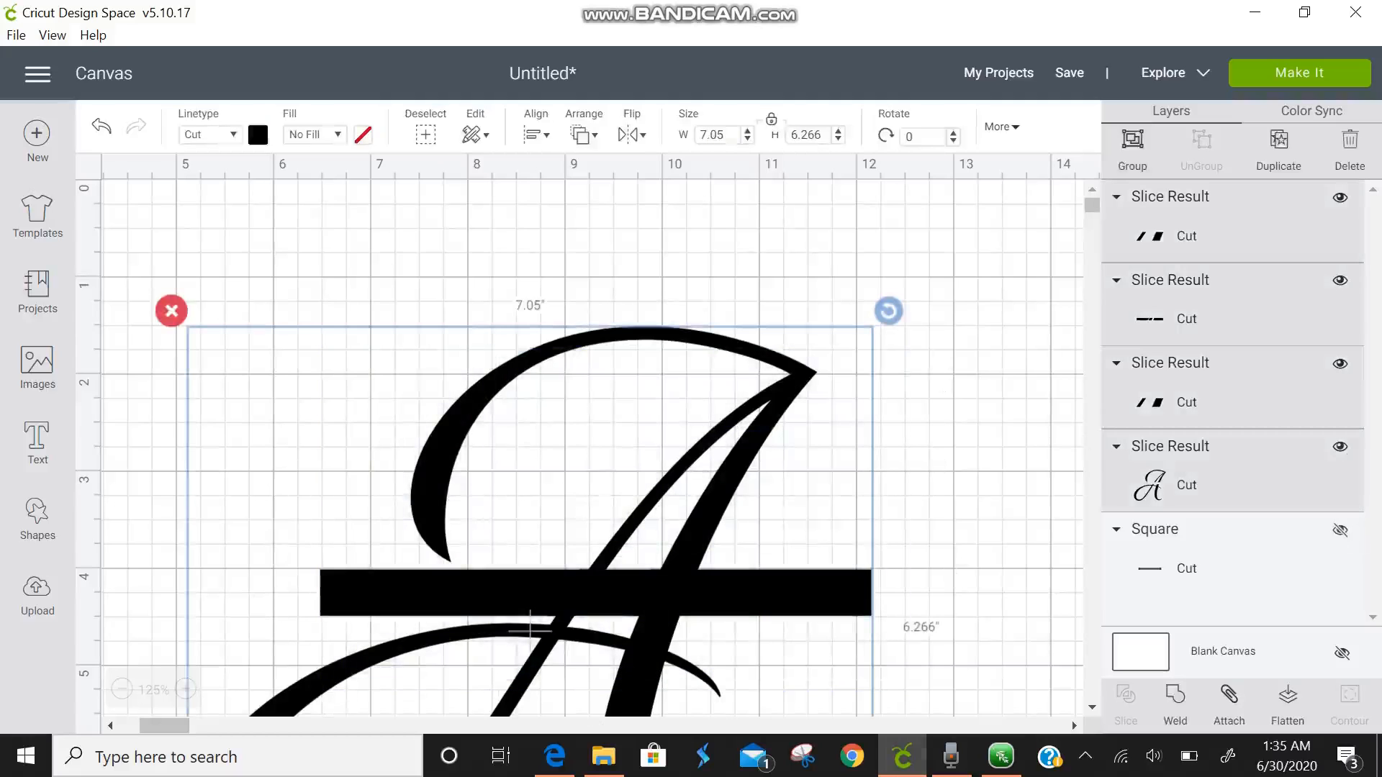
click(1175, 695)
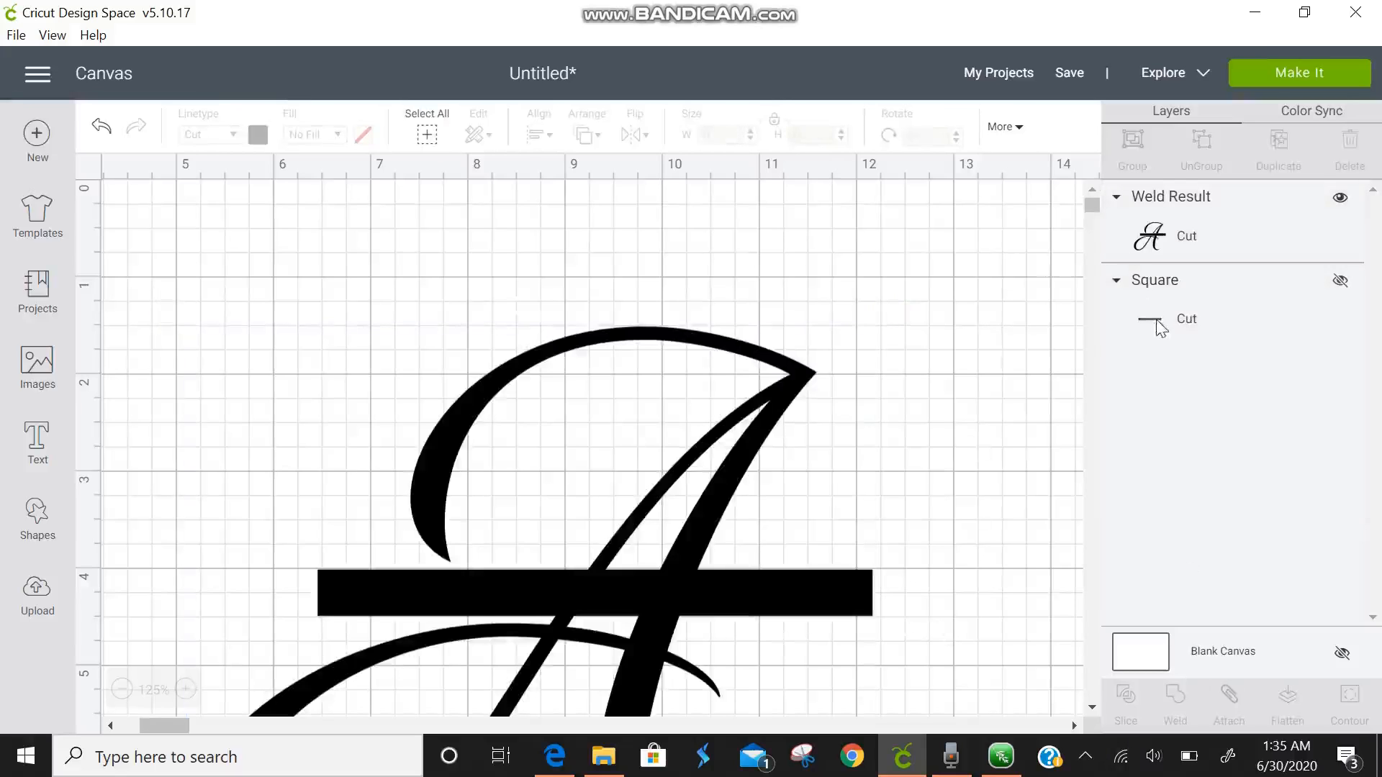
click(1161, 327)
click(1340, 281)
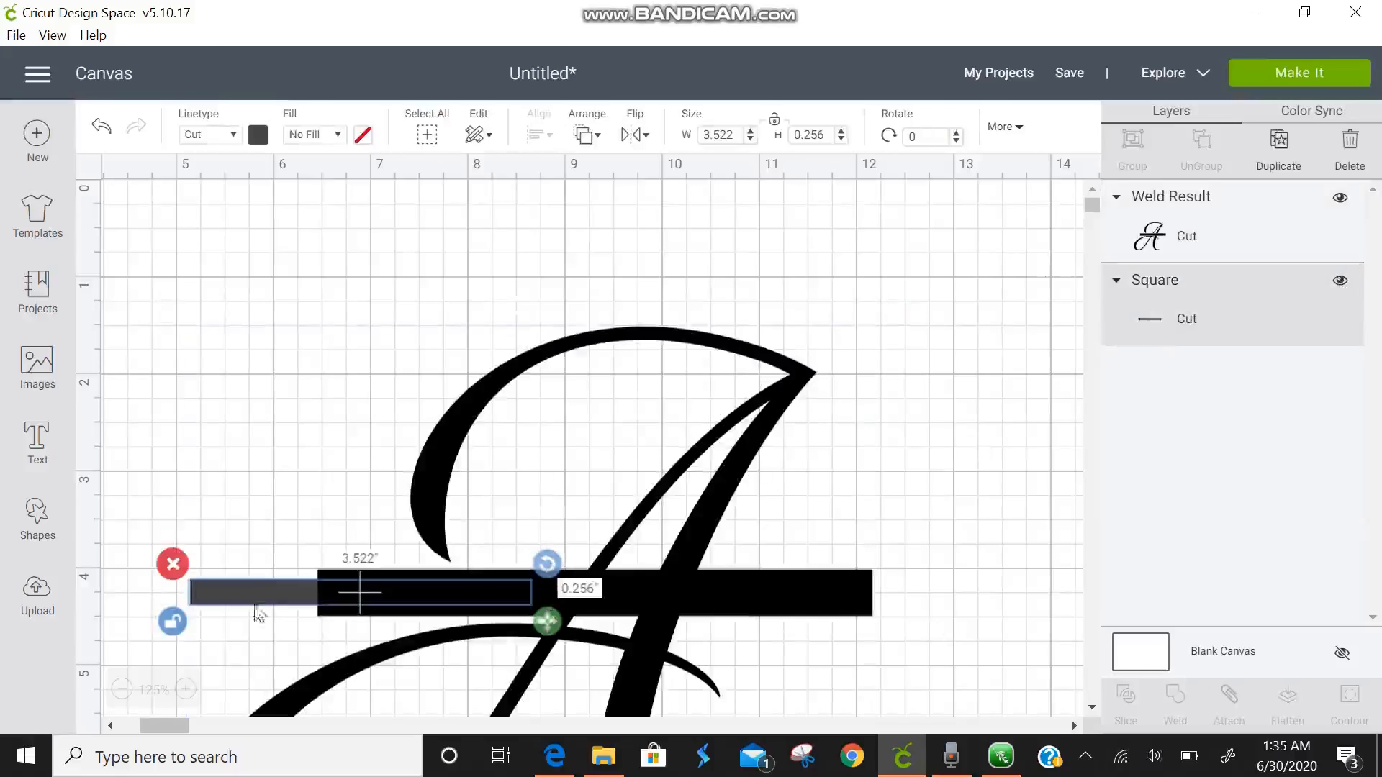
Shift the welded A about two-thirds of an inch toward the gray strip's free end and send it behind the strip.
drag(238, 602, 173, 602)
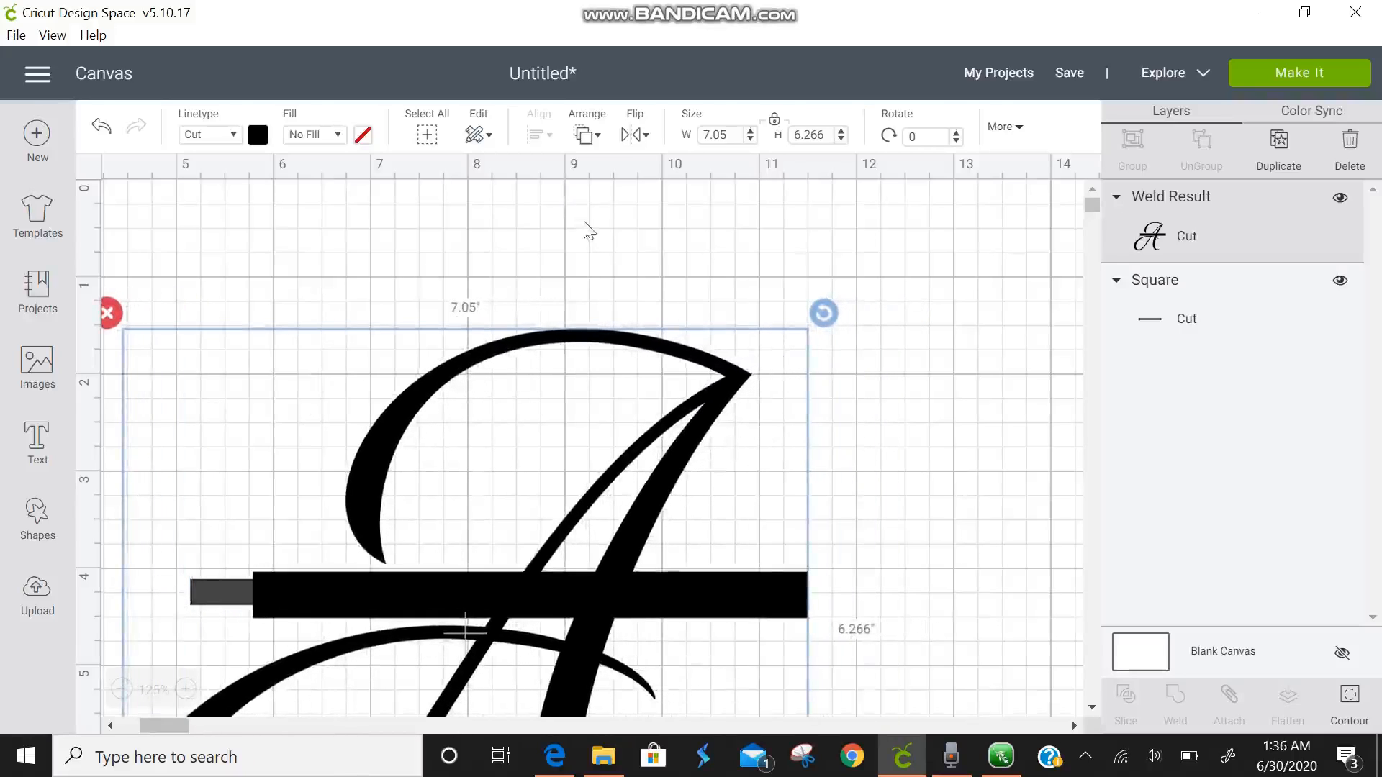
click(583, 136)
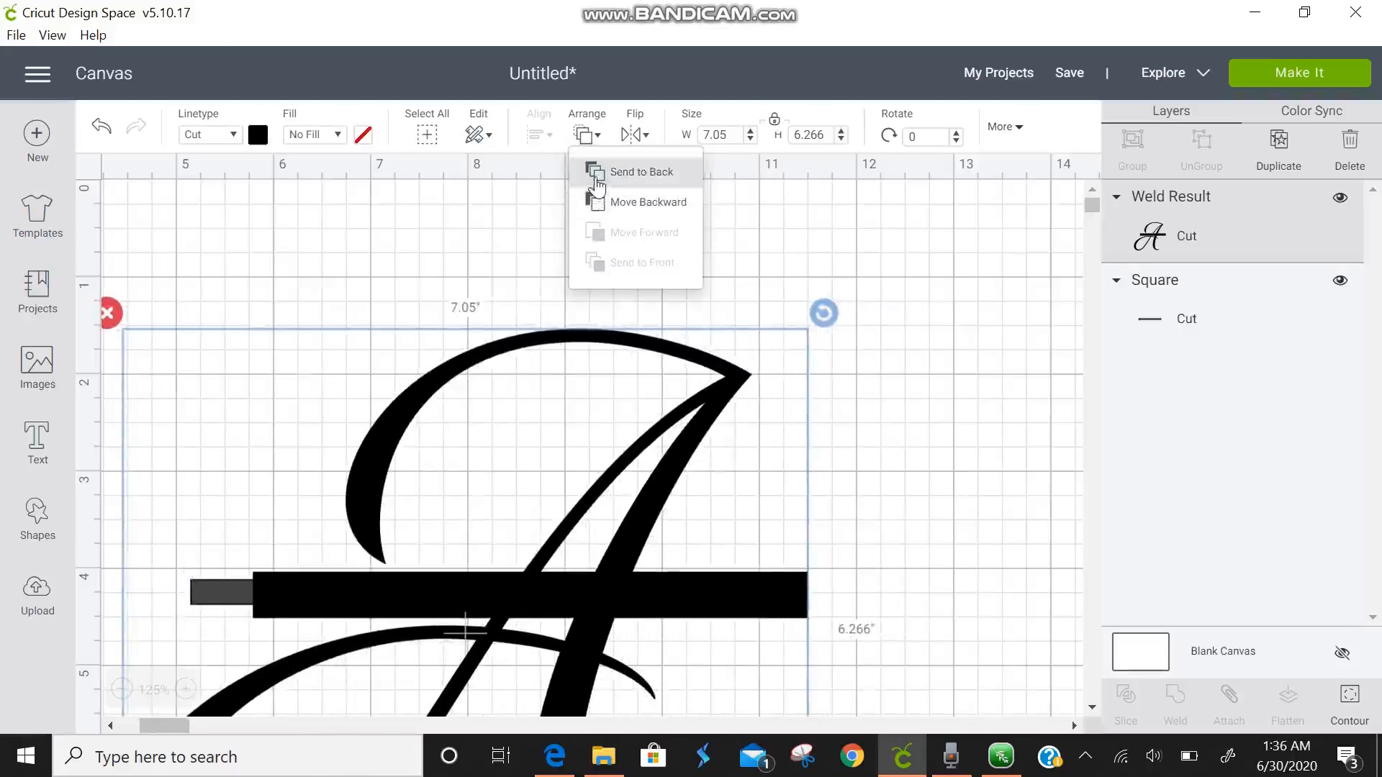
click(601, 175)
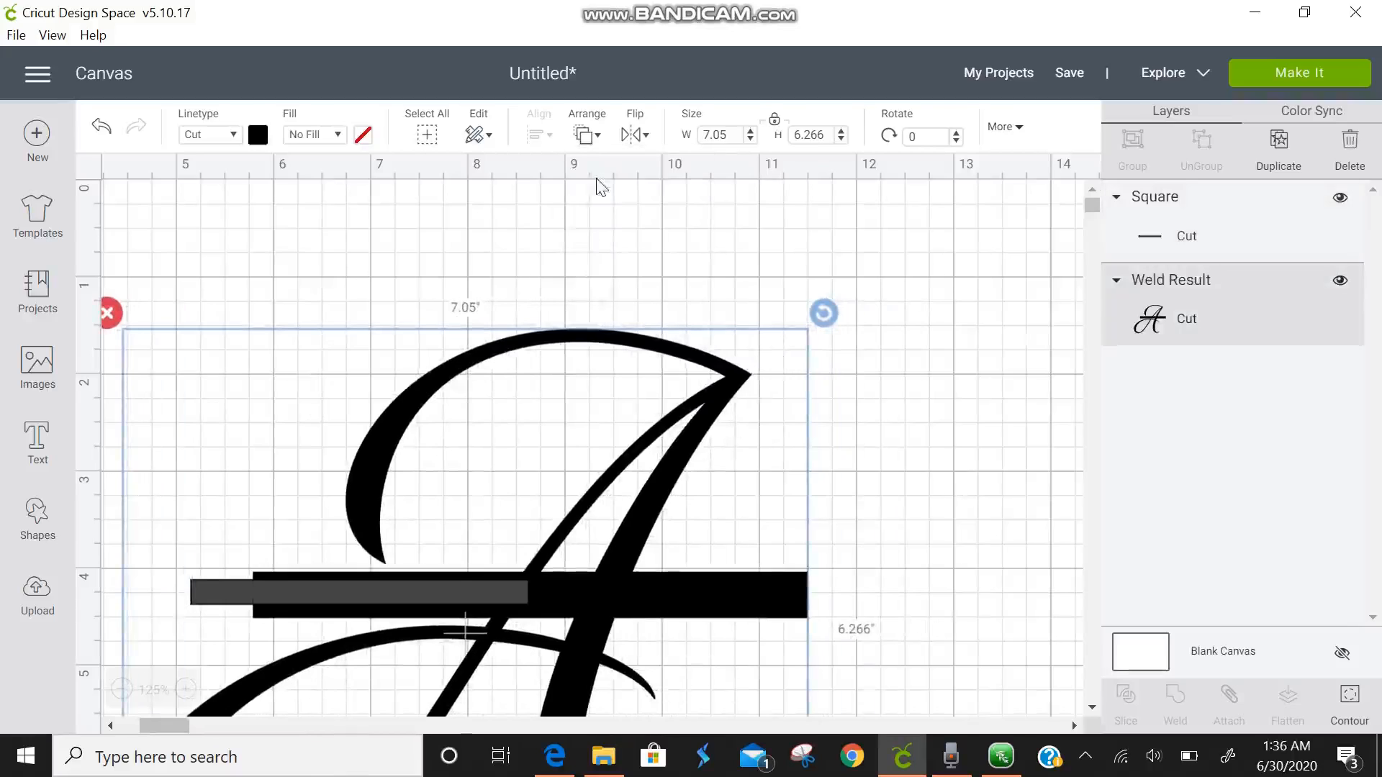
Stretch the gray strip to about 6.6 by 0.3 inches so it overhangs both ends of the black bar.
click(502, 597)
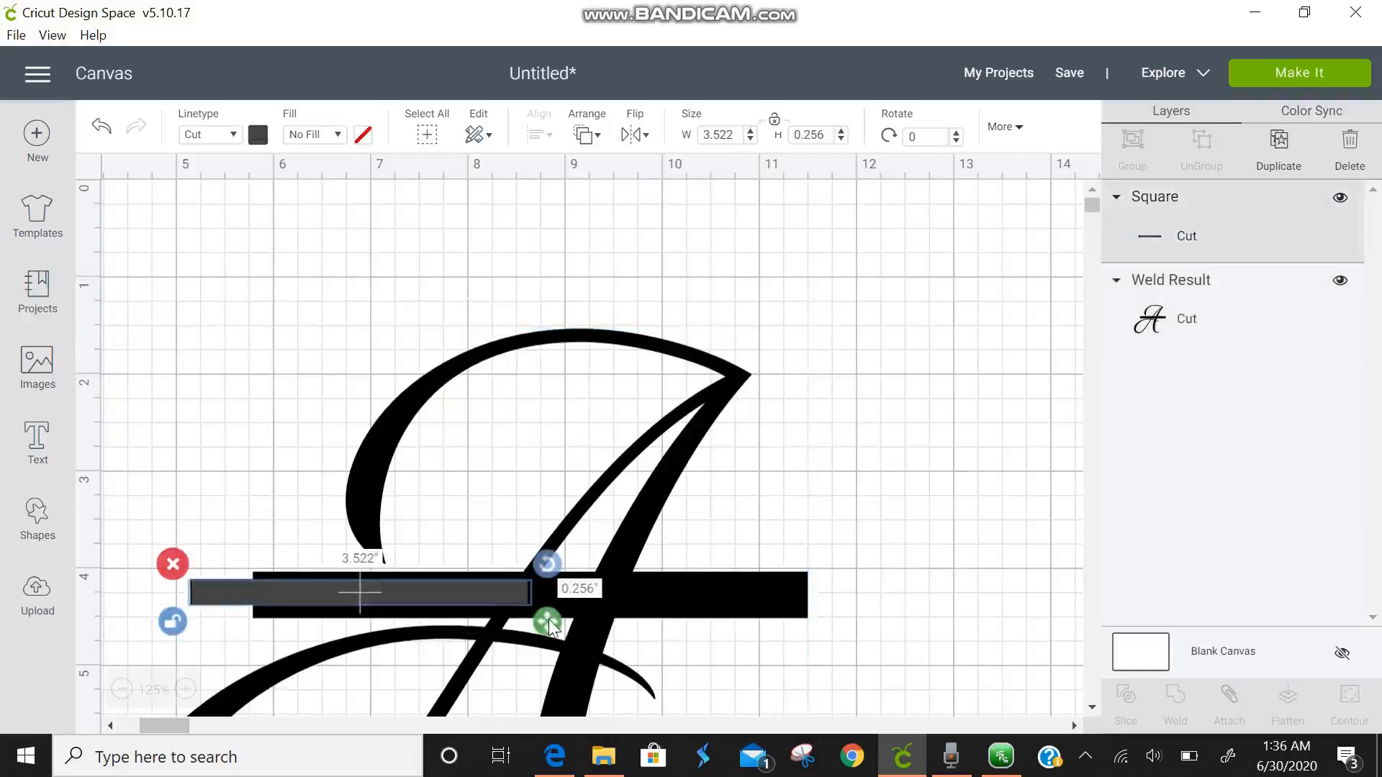
drag(573, 629, 850, 624)
click(1087, 199)
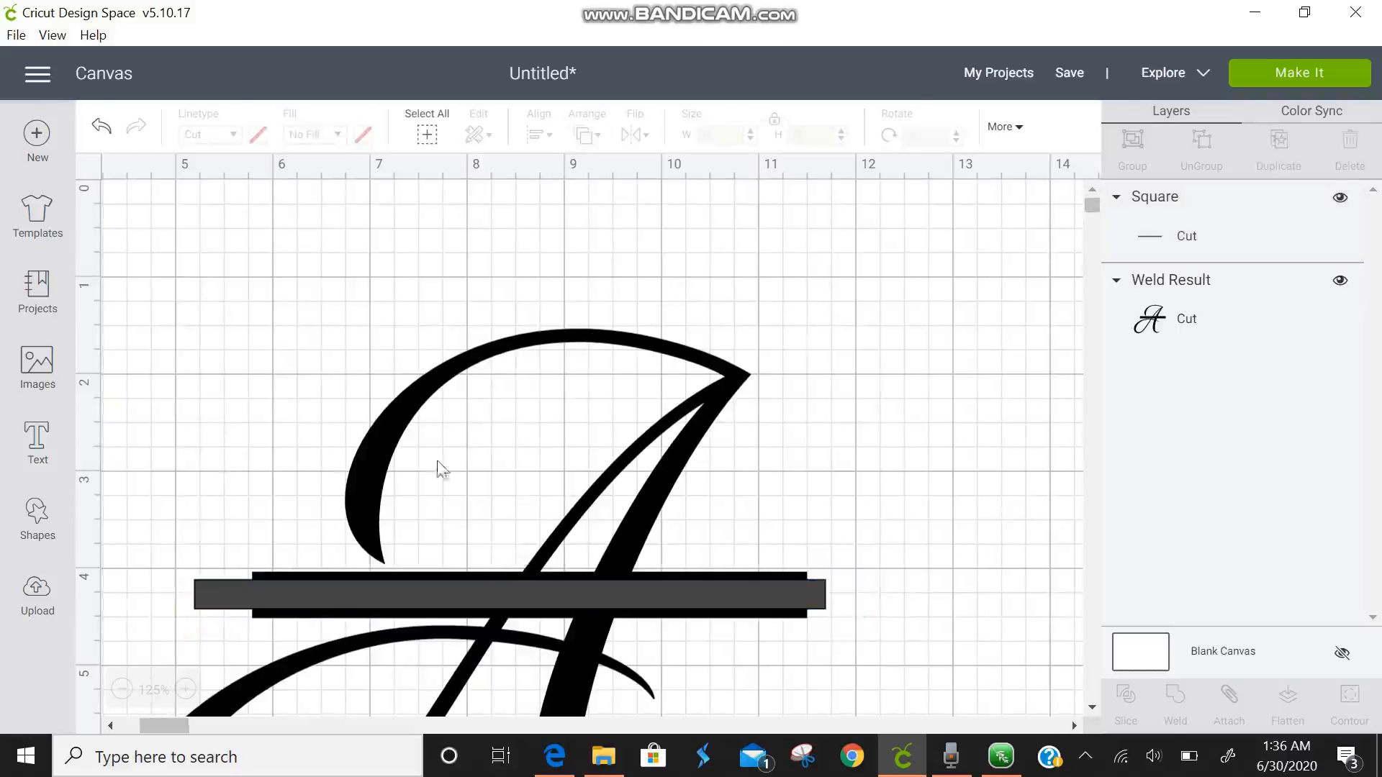
Slice the welded A with the gray strip and move the cut letter up, away from the strip pieces.
drag(804, 315, 301, 702)
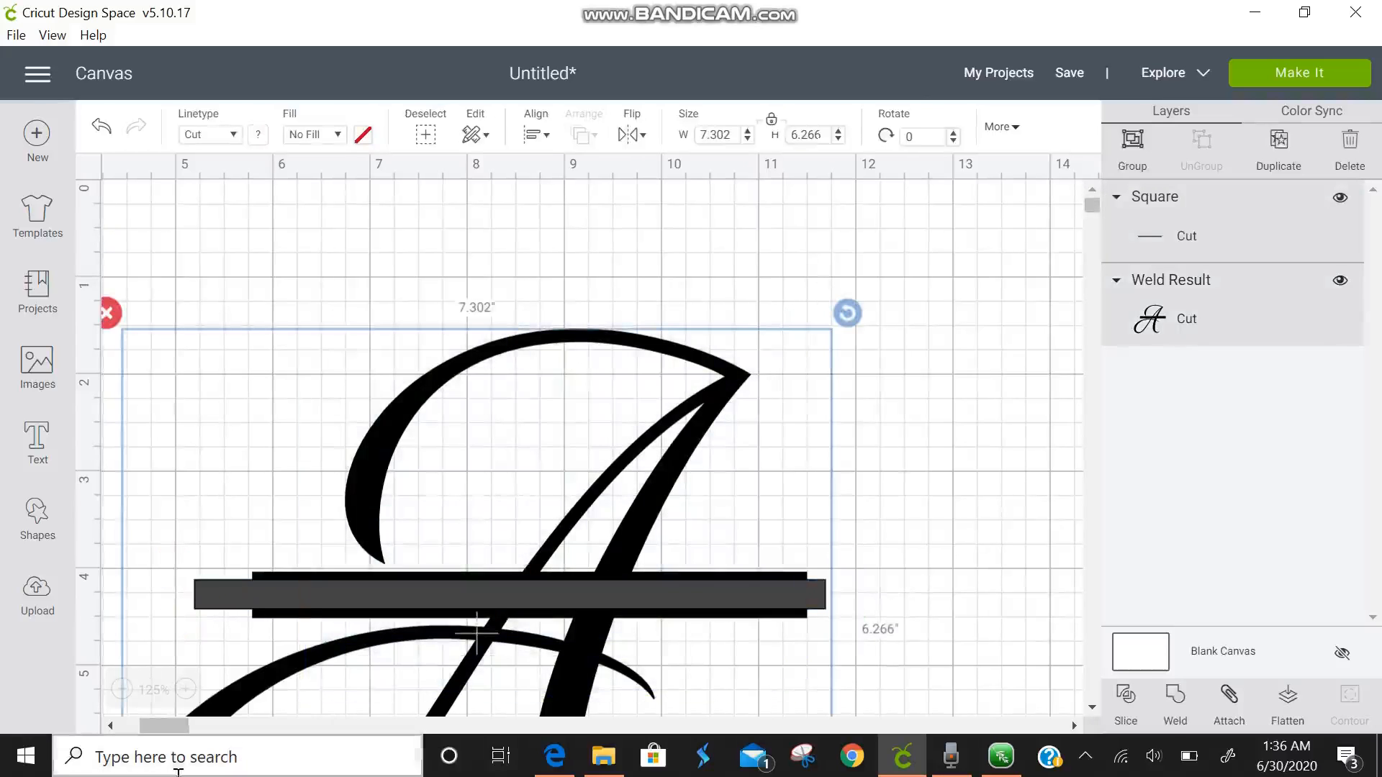
click(1127, 700)
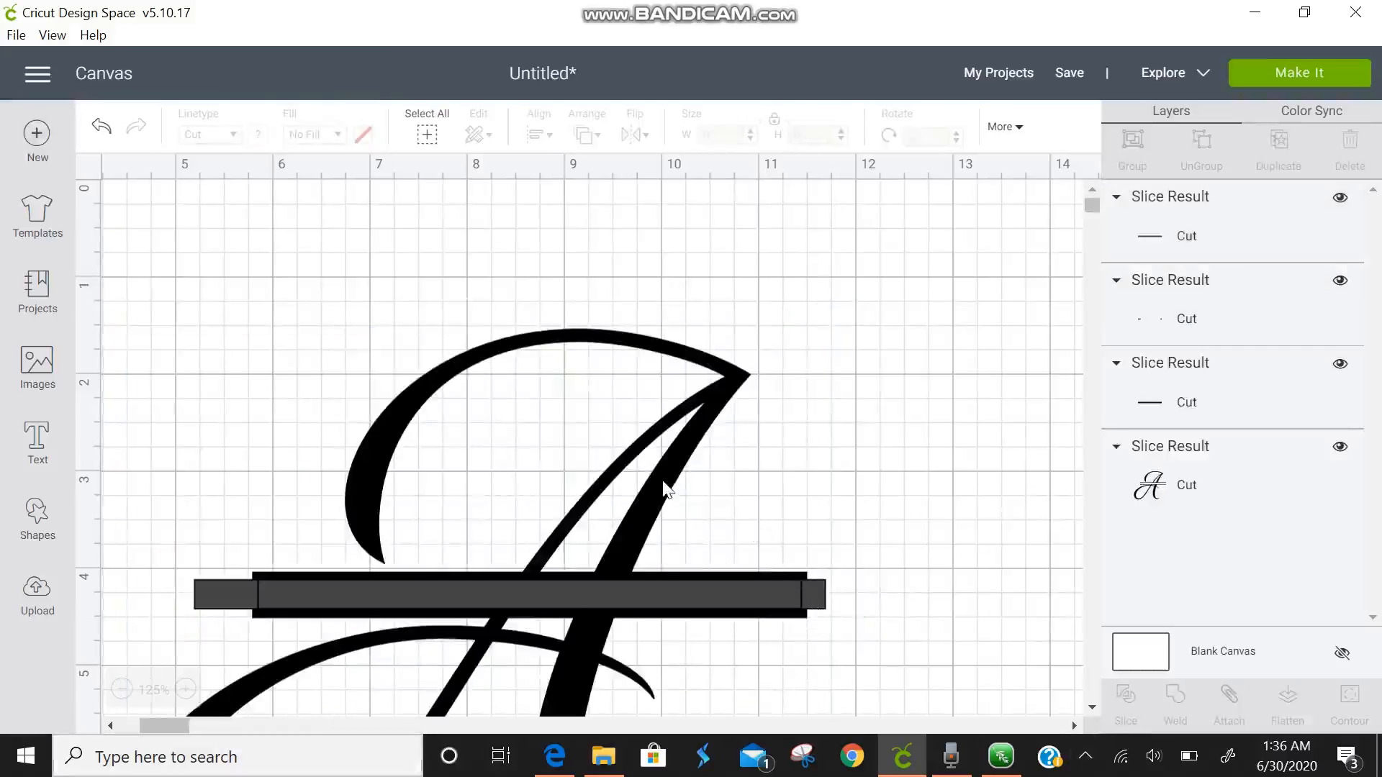
drag(684, 430, 795, 272)
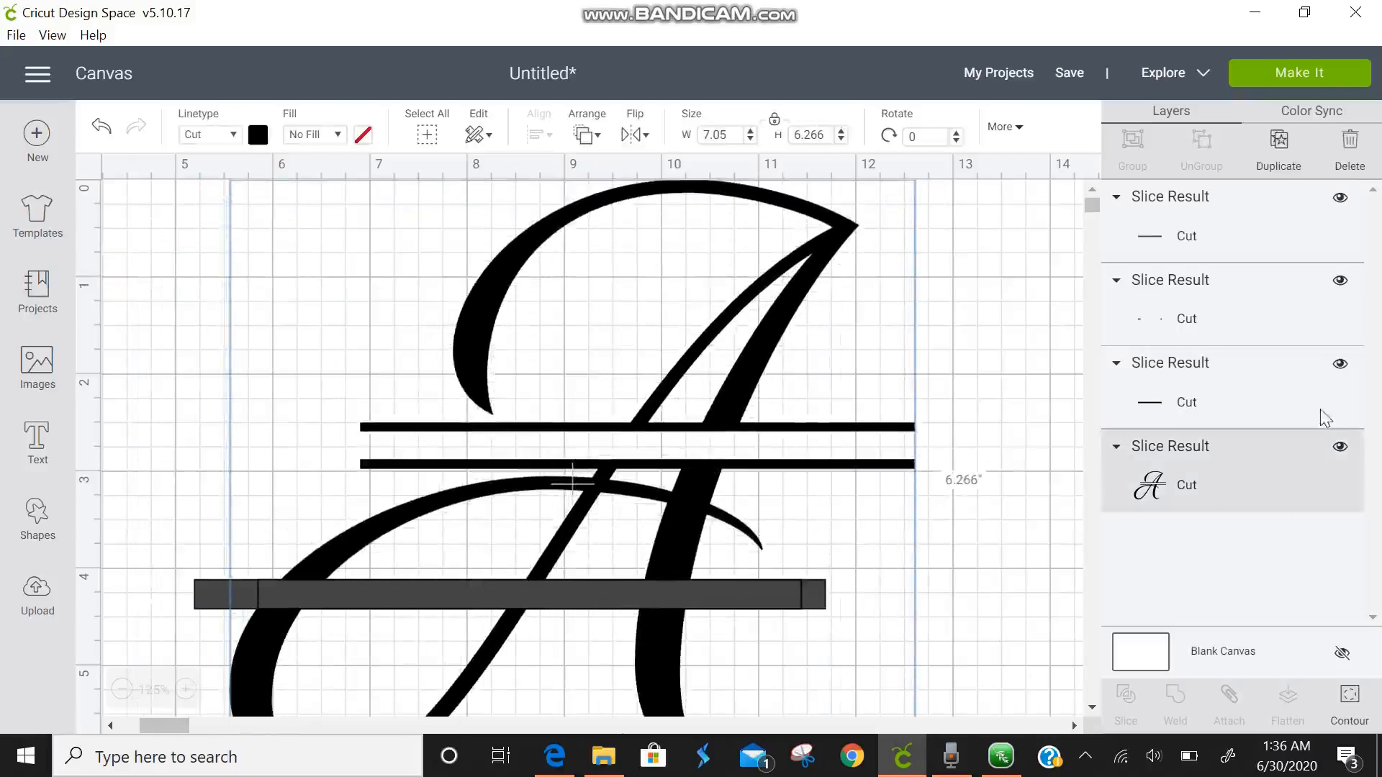
Delete all leftover gray strip pieces, keeping the A hidden only during the deletion.
click(1340, 449)
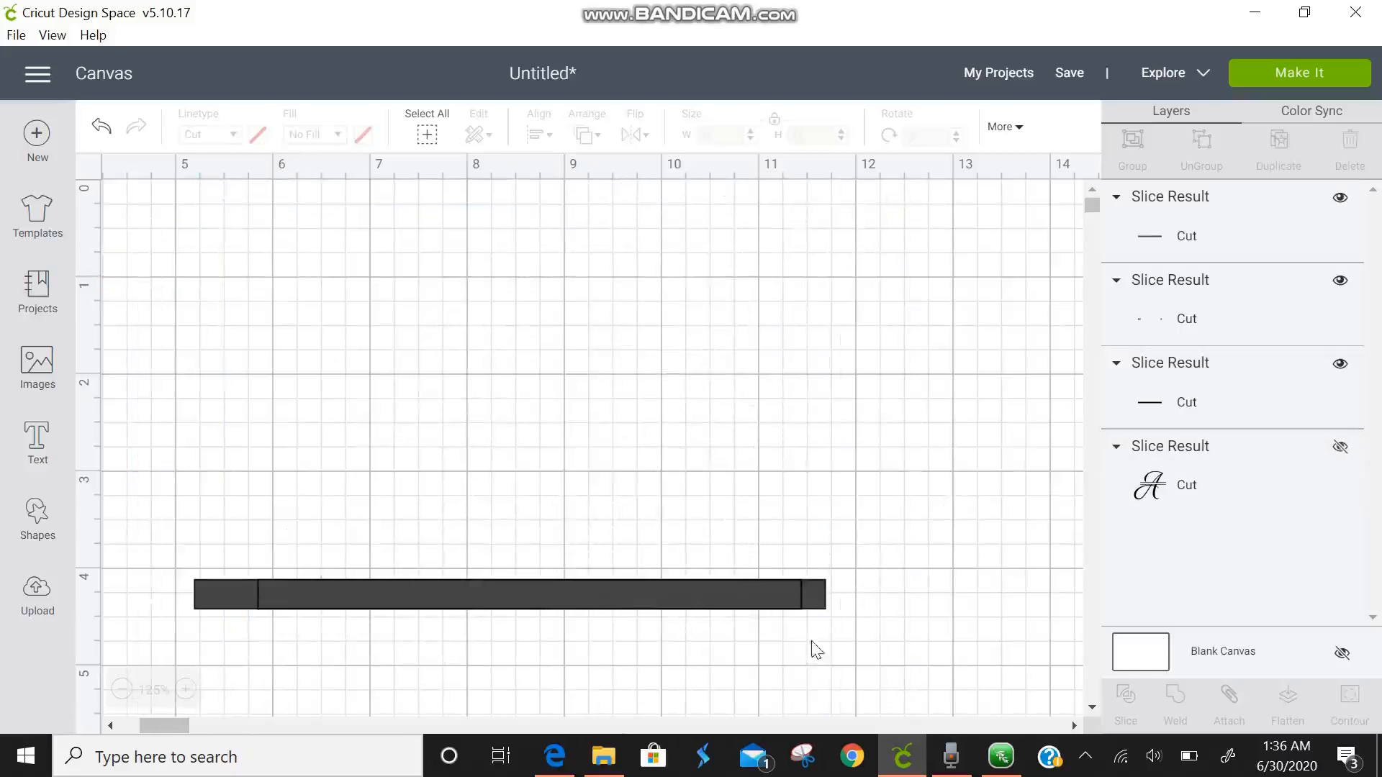
drag(812, 643, 432, 448)
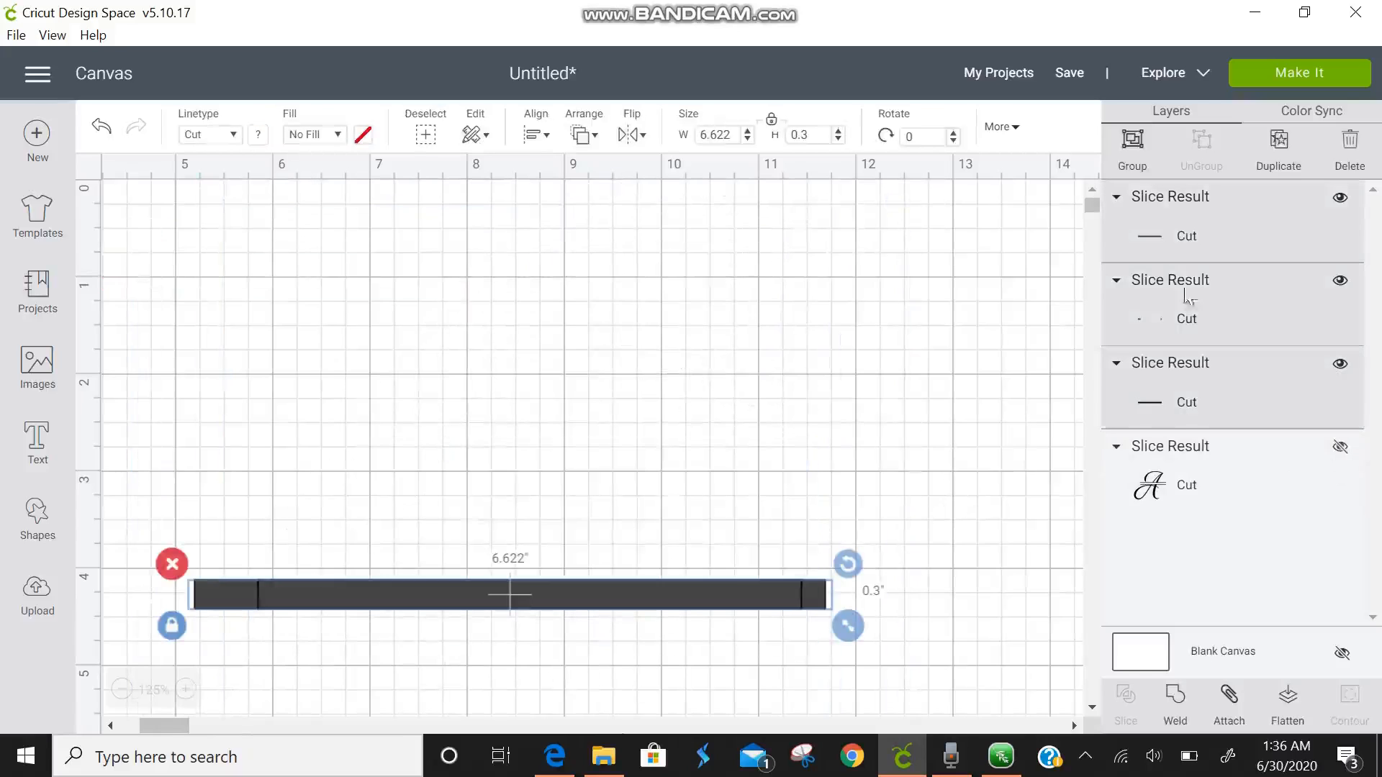
click(1350, 144)
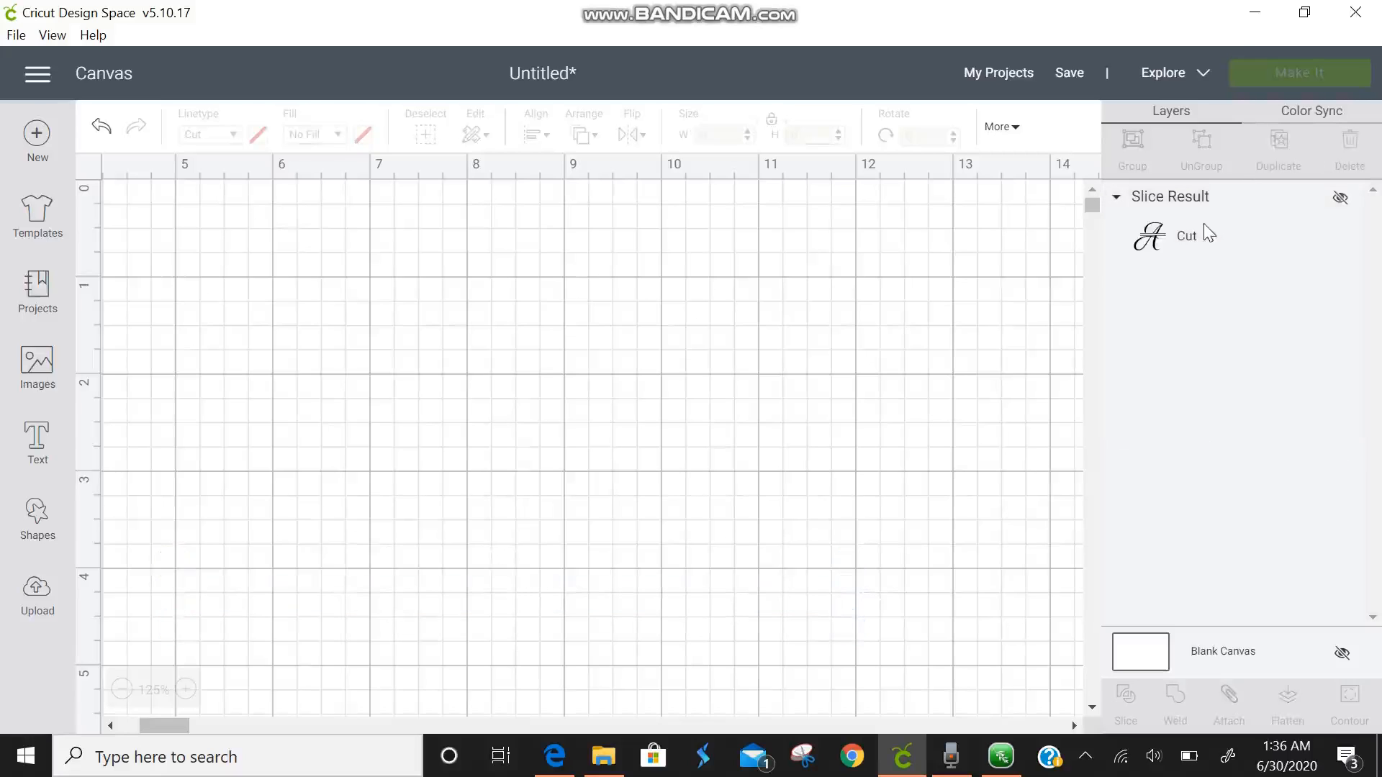
click(1341, 197)
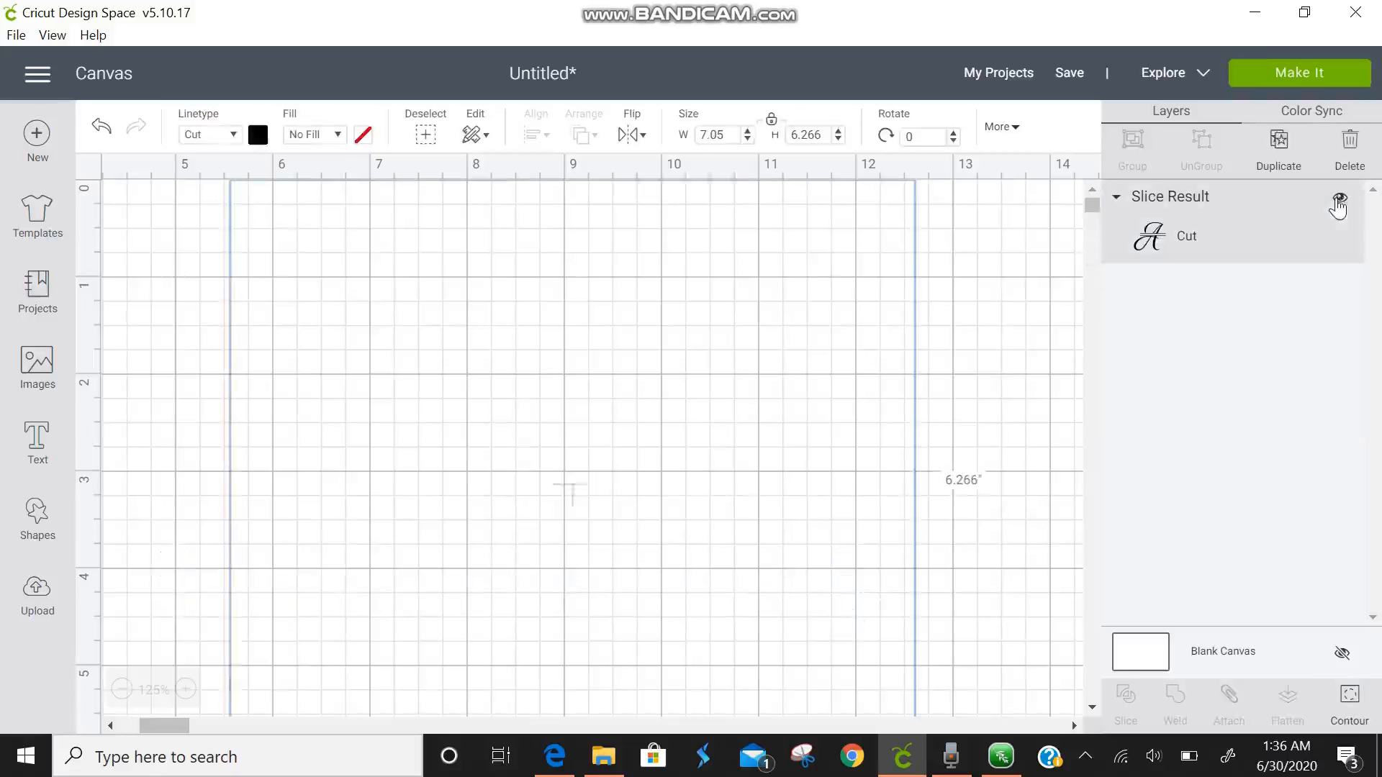
Add a square over the A's lower half, starting between the bars, and stretch it unlocked to about 7.5 by 4.2 inches.
click(119, 692)
click(119, 693)
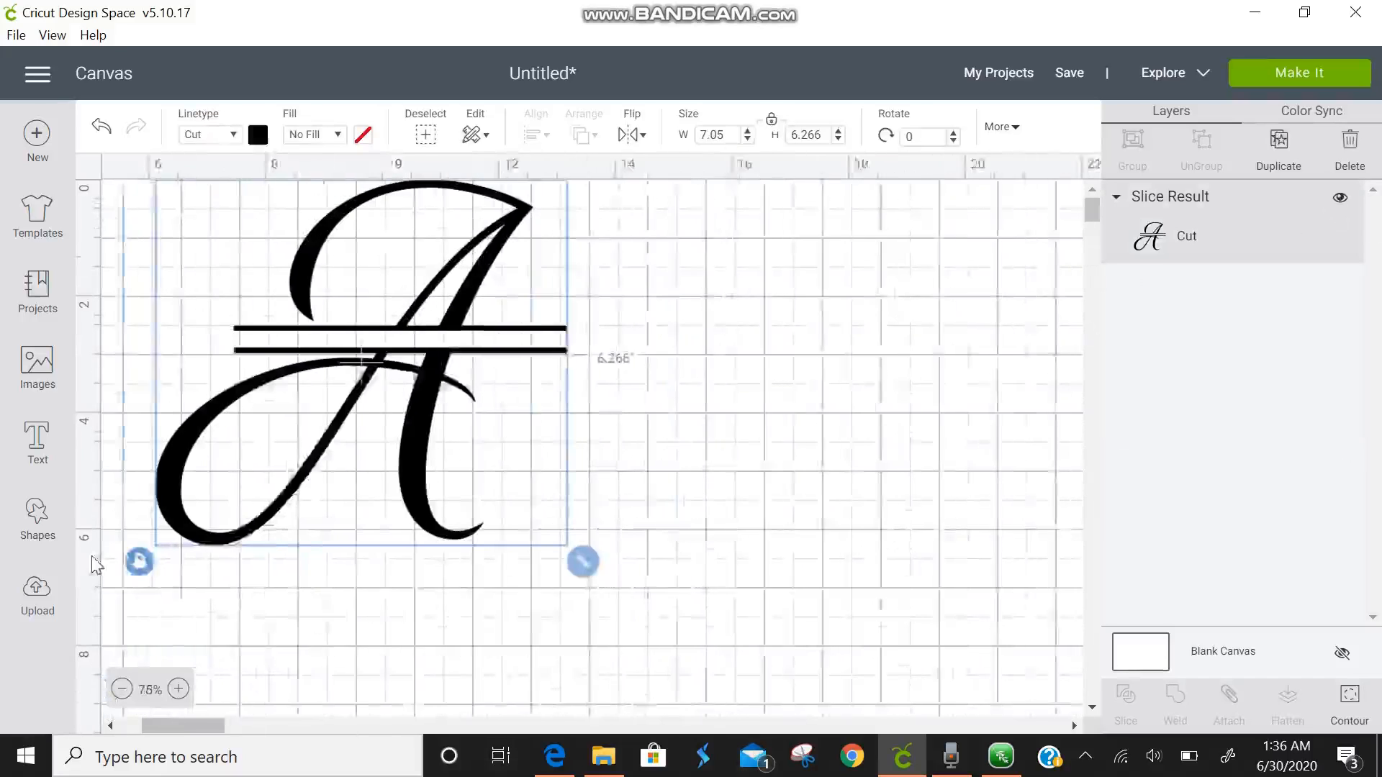
click(40, 515)
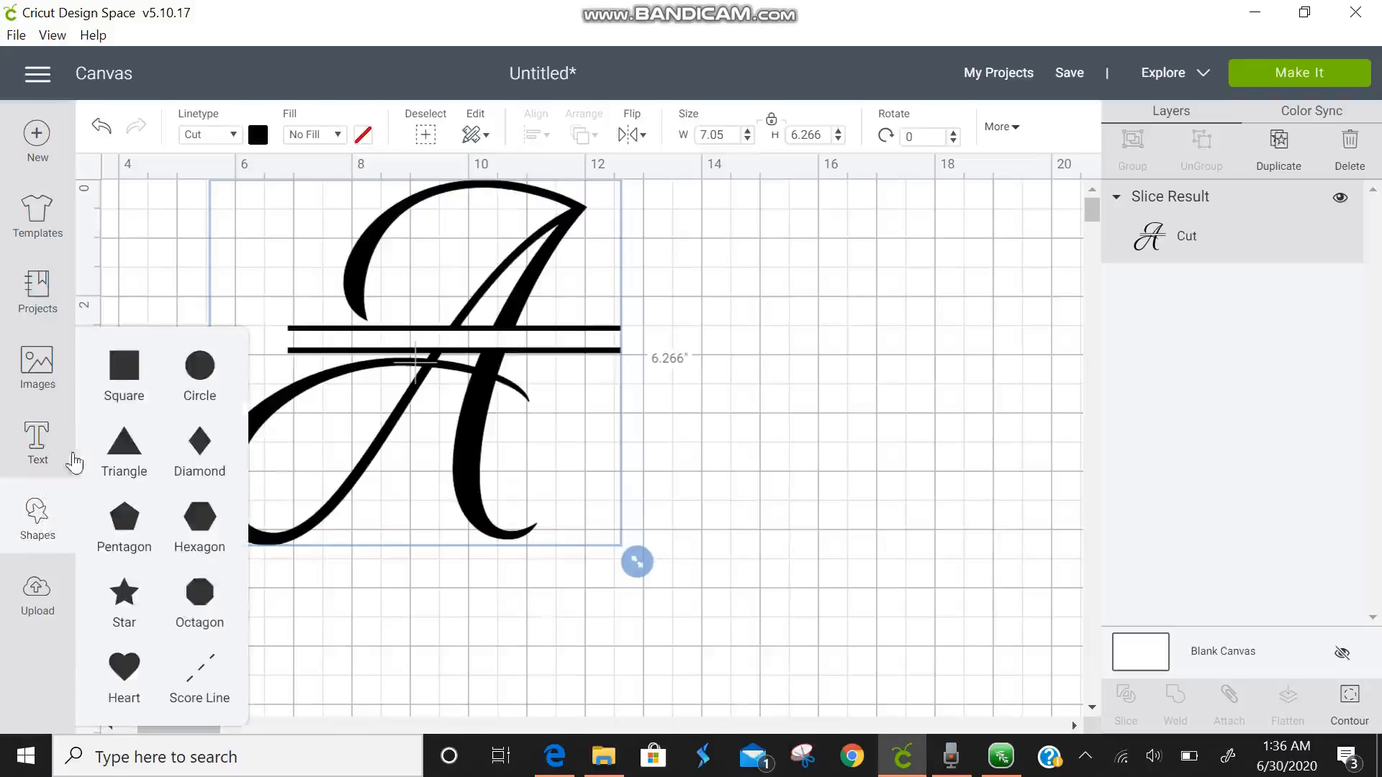
click(124, 380)
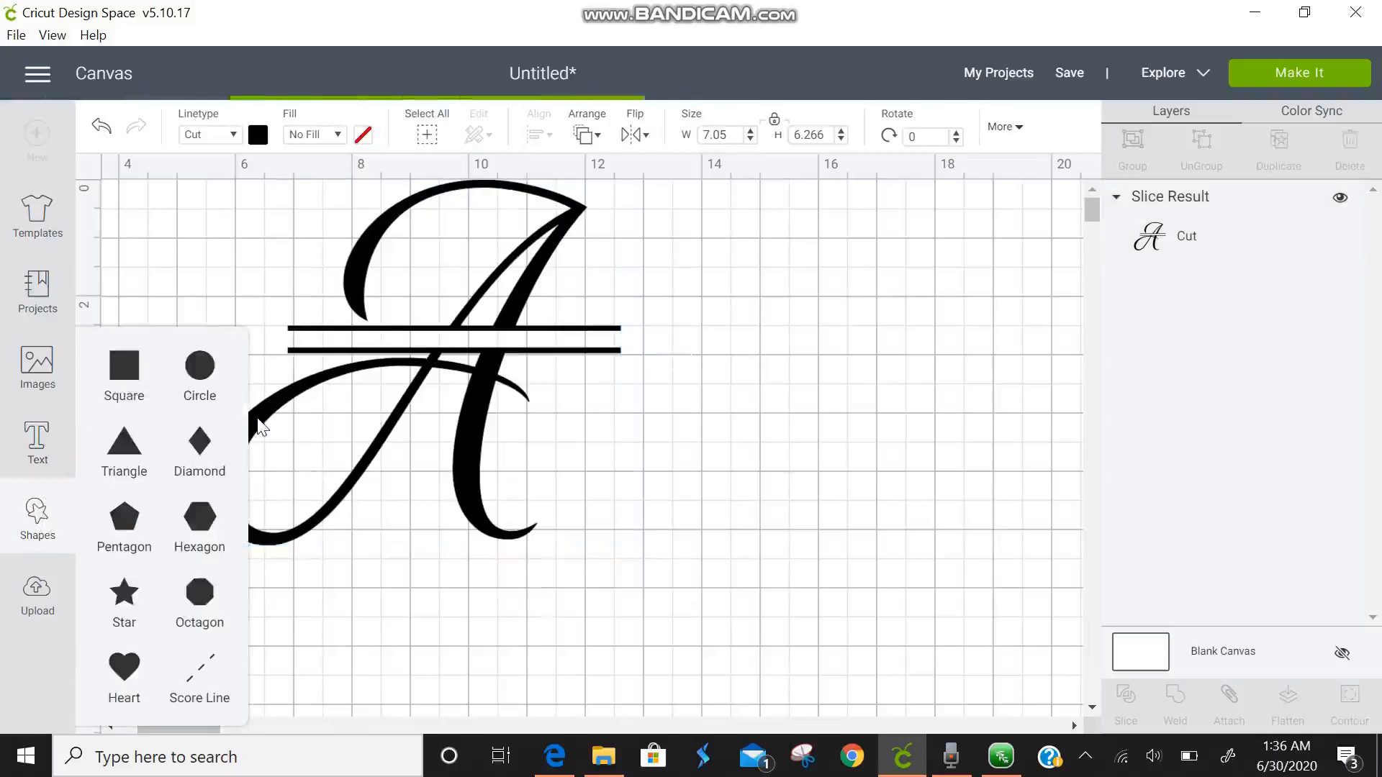
drag(350, 390, 347, 451)
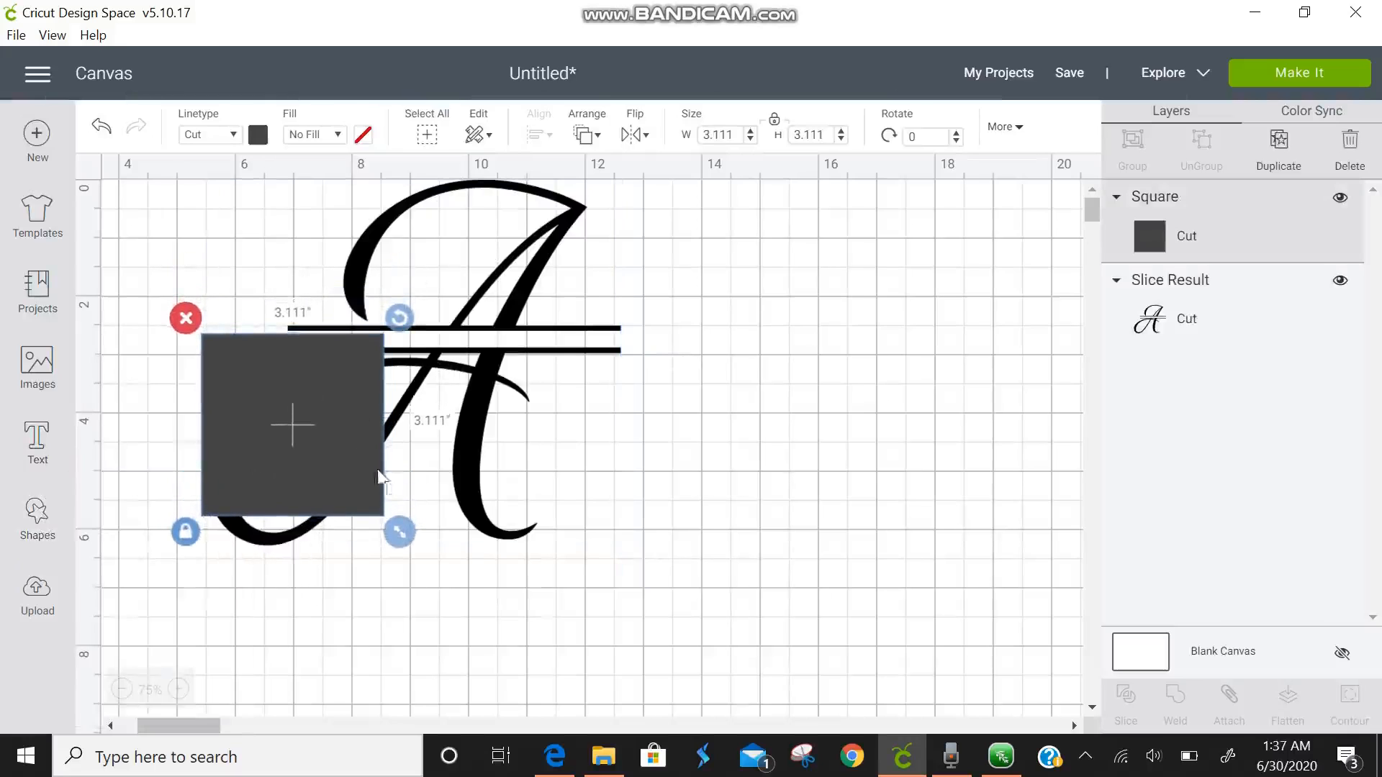
drag(399, 533, 436, 569)
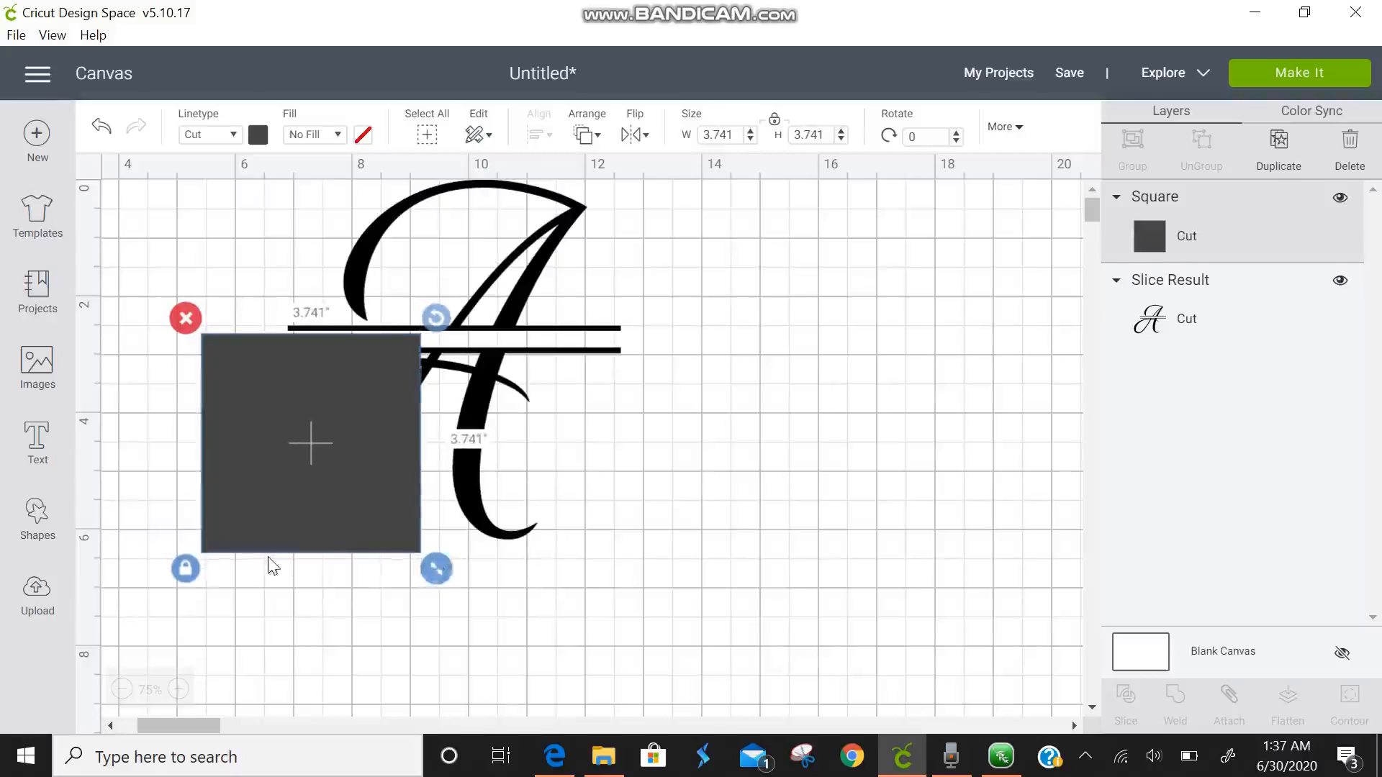
click(191, 571)
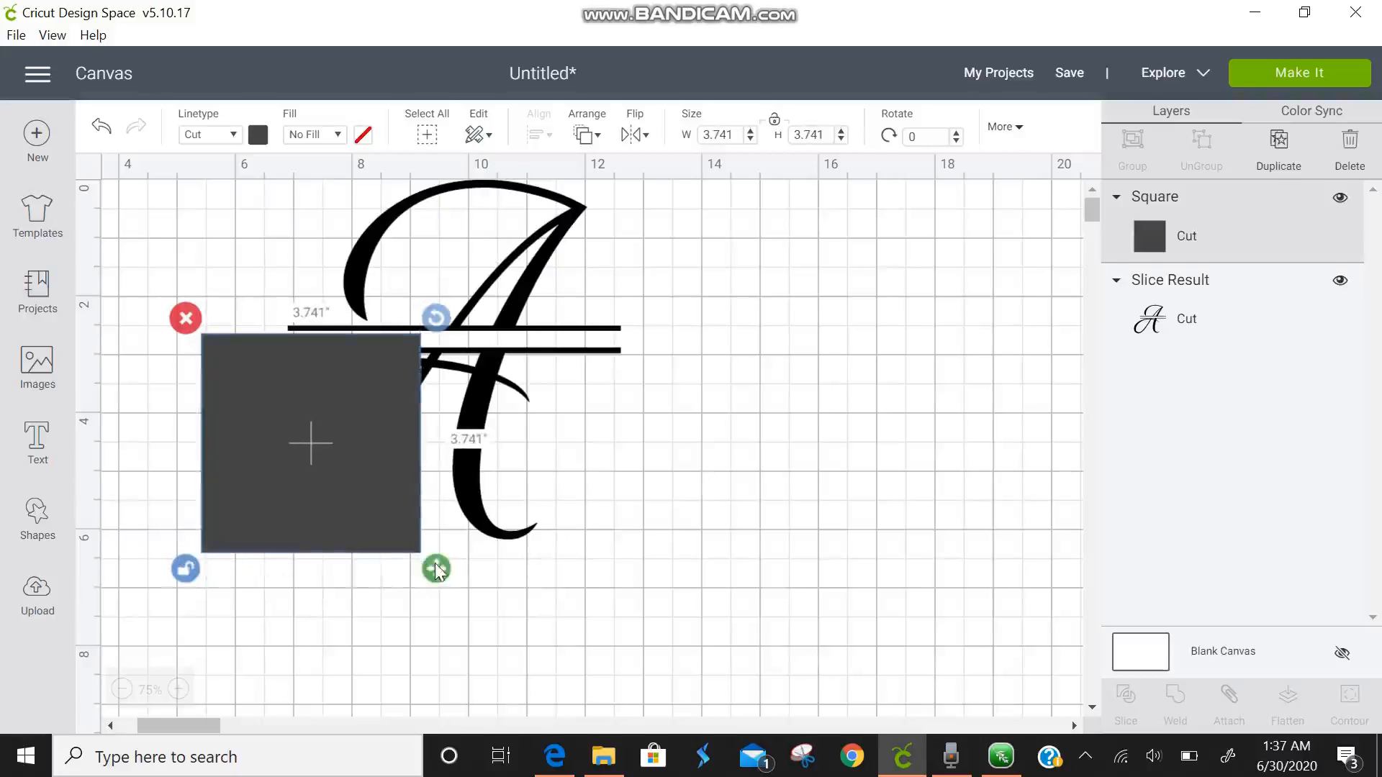
drag(437, 568, 691, 608)
Slice the A with the gray rectangle and delete the letter-shaped piece cut out of the rectangle.
drag(775, 640, 278, 179)
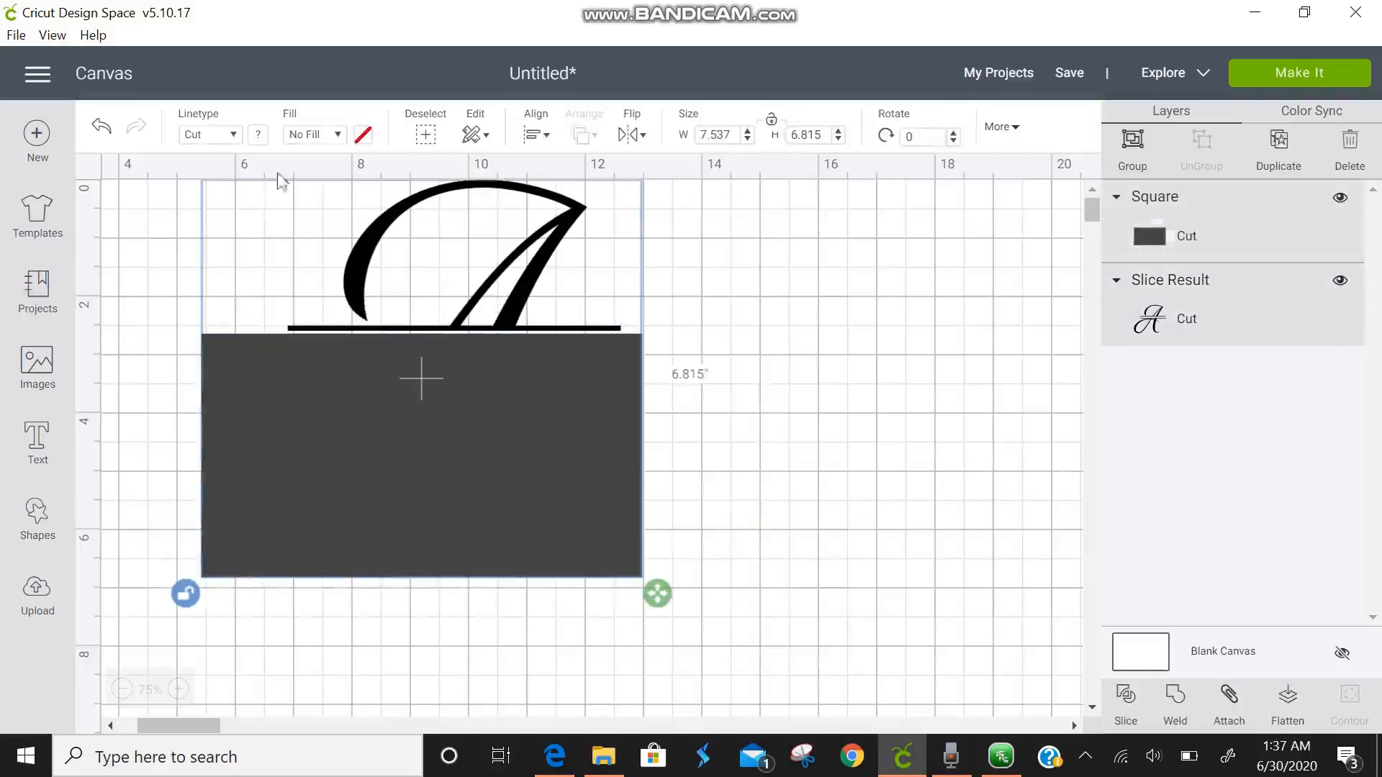
click(1126, 720)
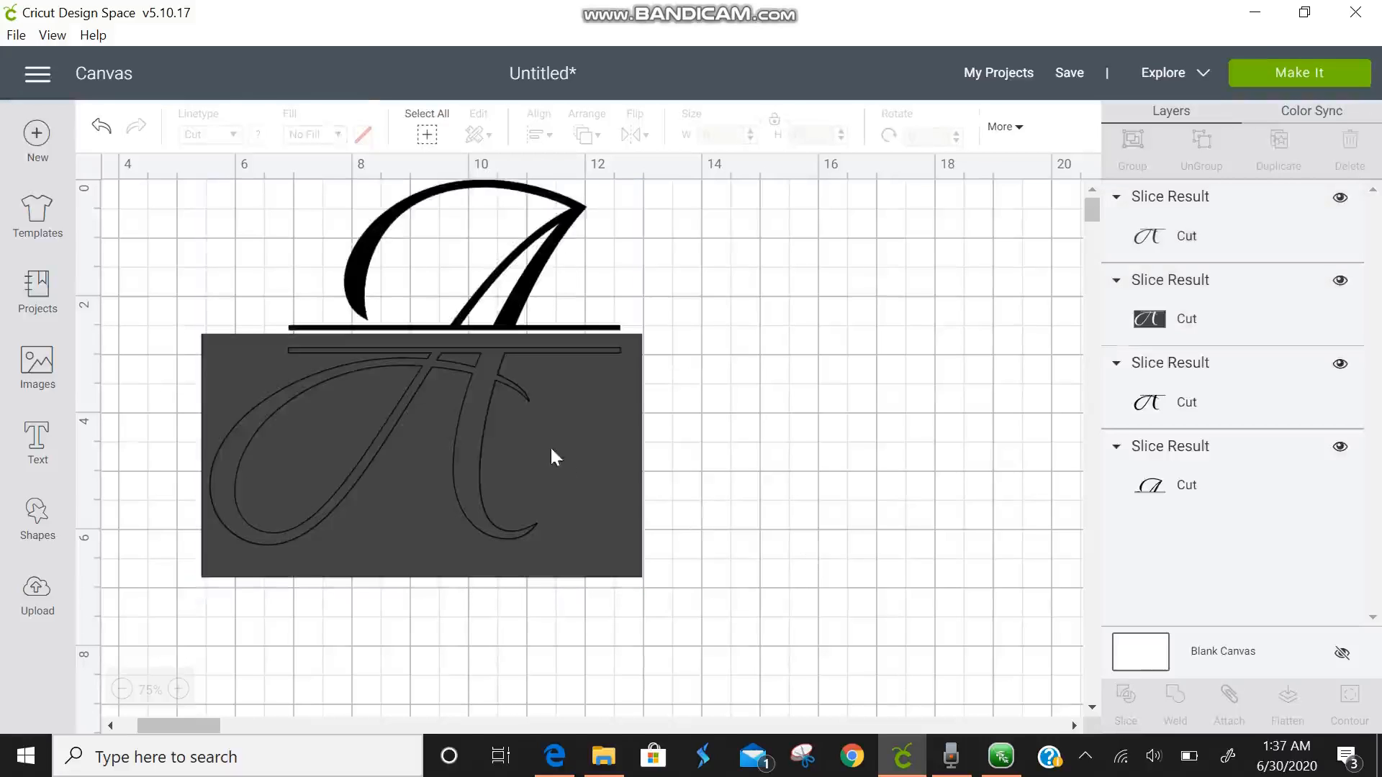
drag(555, 457, 750, 558)
click(386, 430)
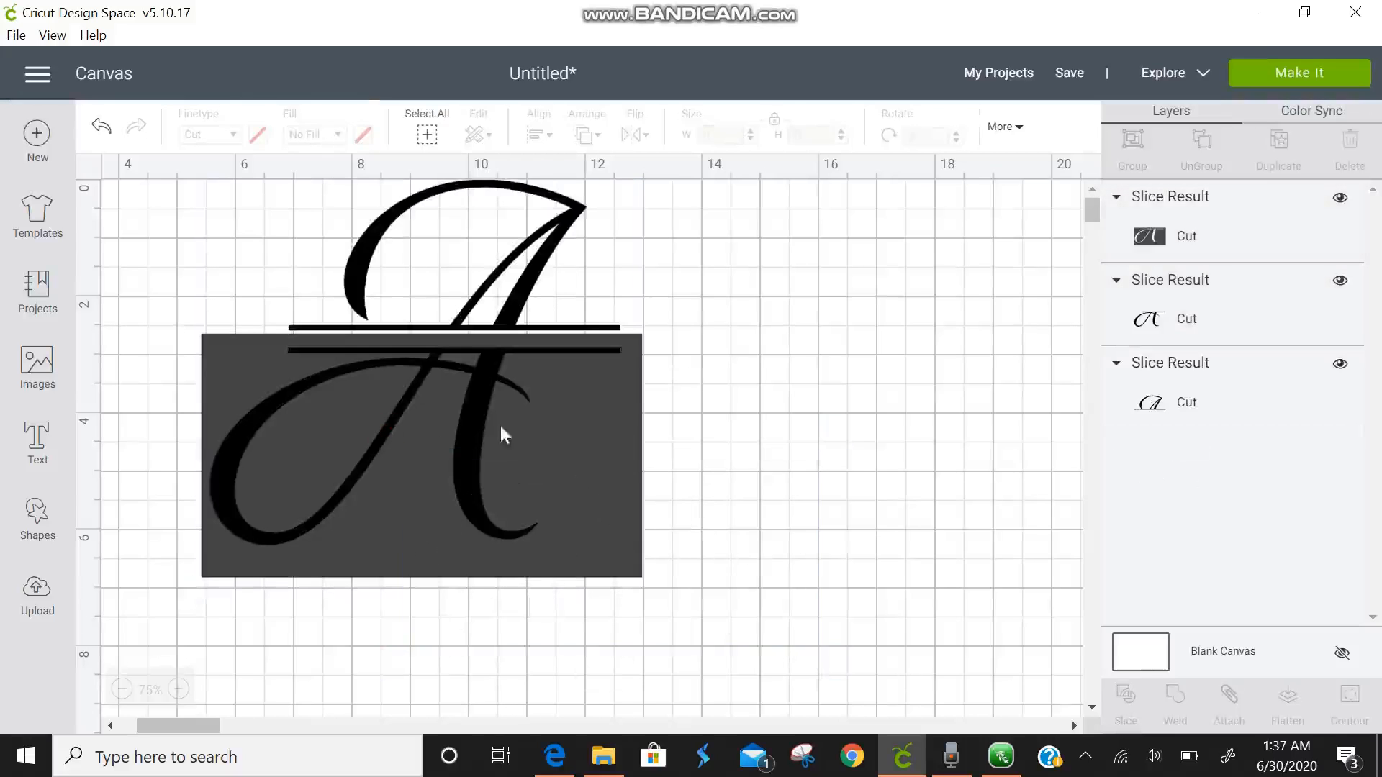
Delete the remaining gray rectangle and move the A's lower half down to widen the gap between the bars.
drag(550, 437, 743, 537)
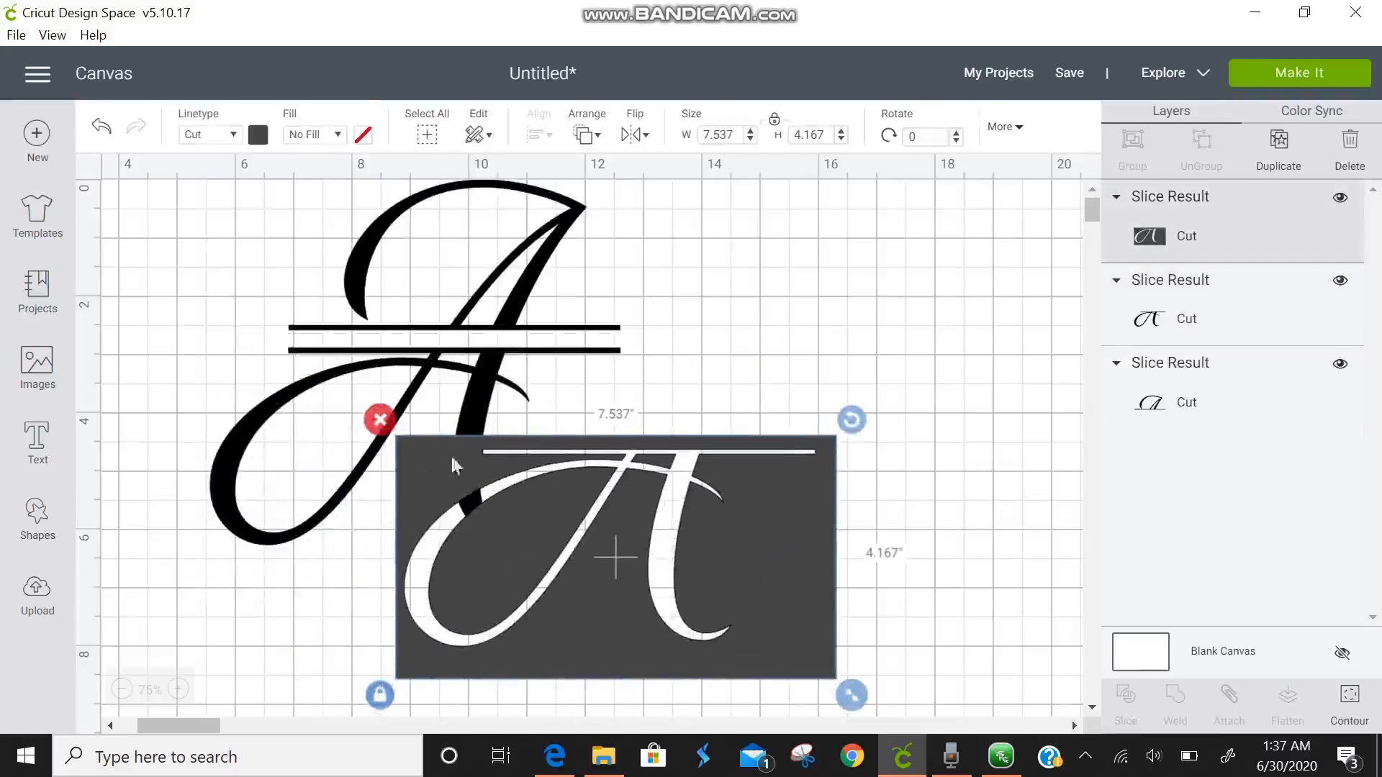
click(376, 428)
drag(477, 428, 478, 481)
click(462, 371)
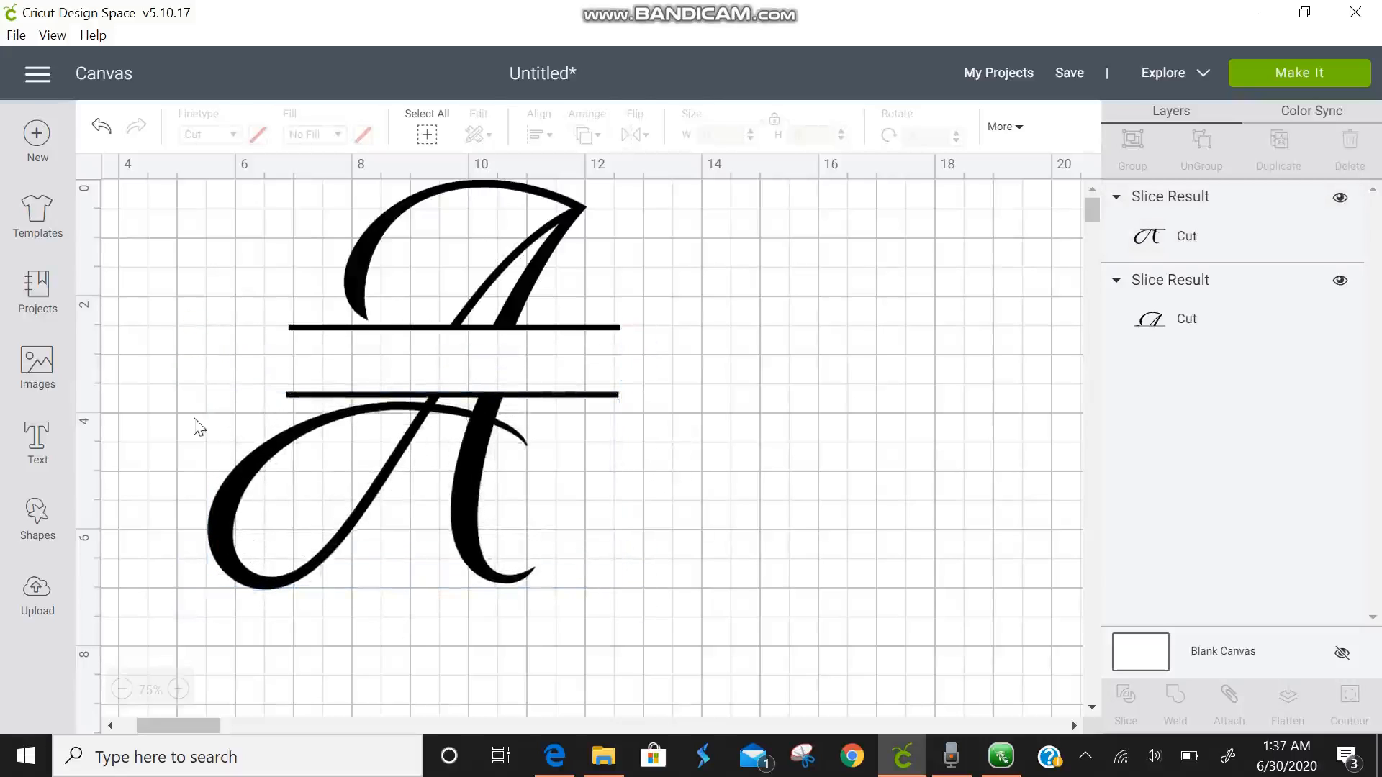
Add a first name as text with only its initial capitalized and place it in the gap between the A's two bars.
click(43, 459)
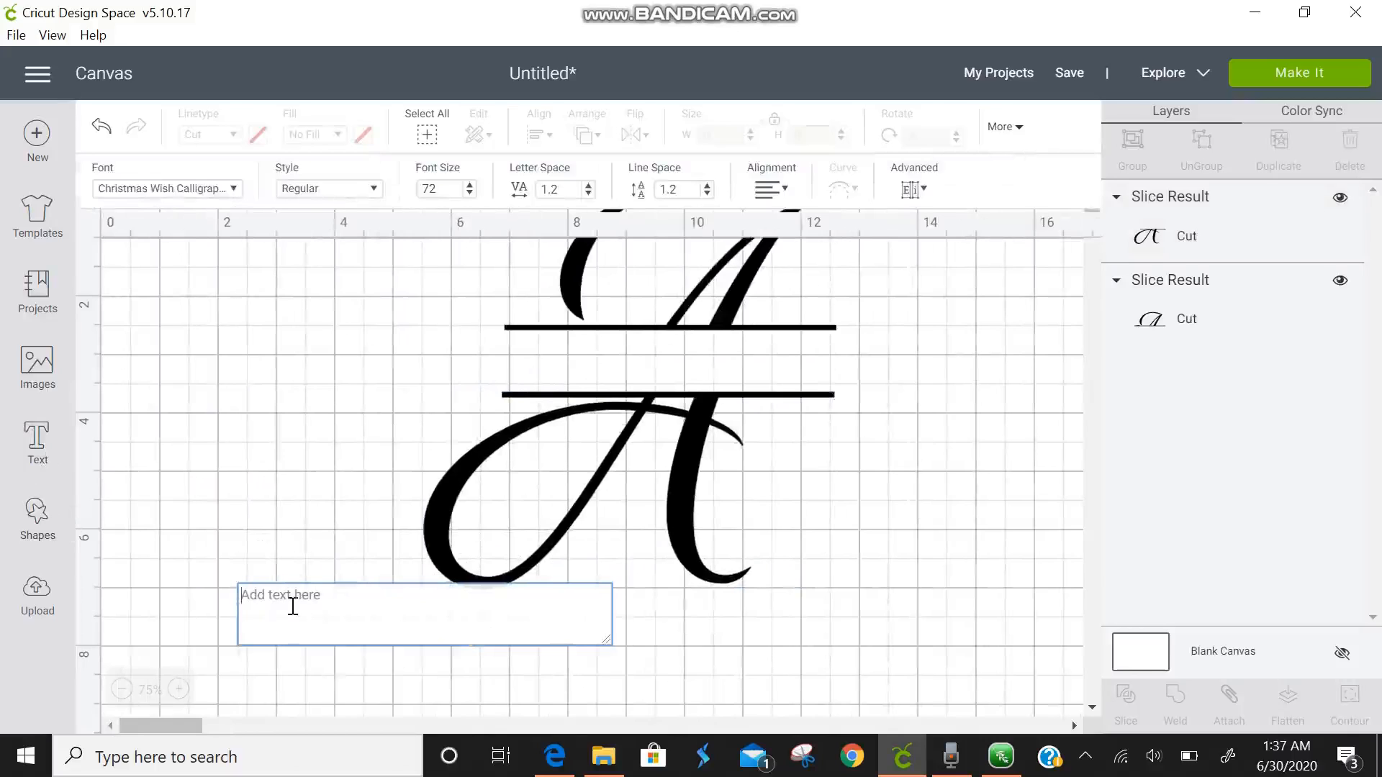
text(AMY)
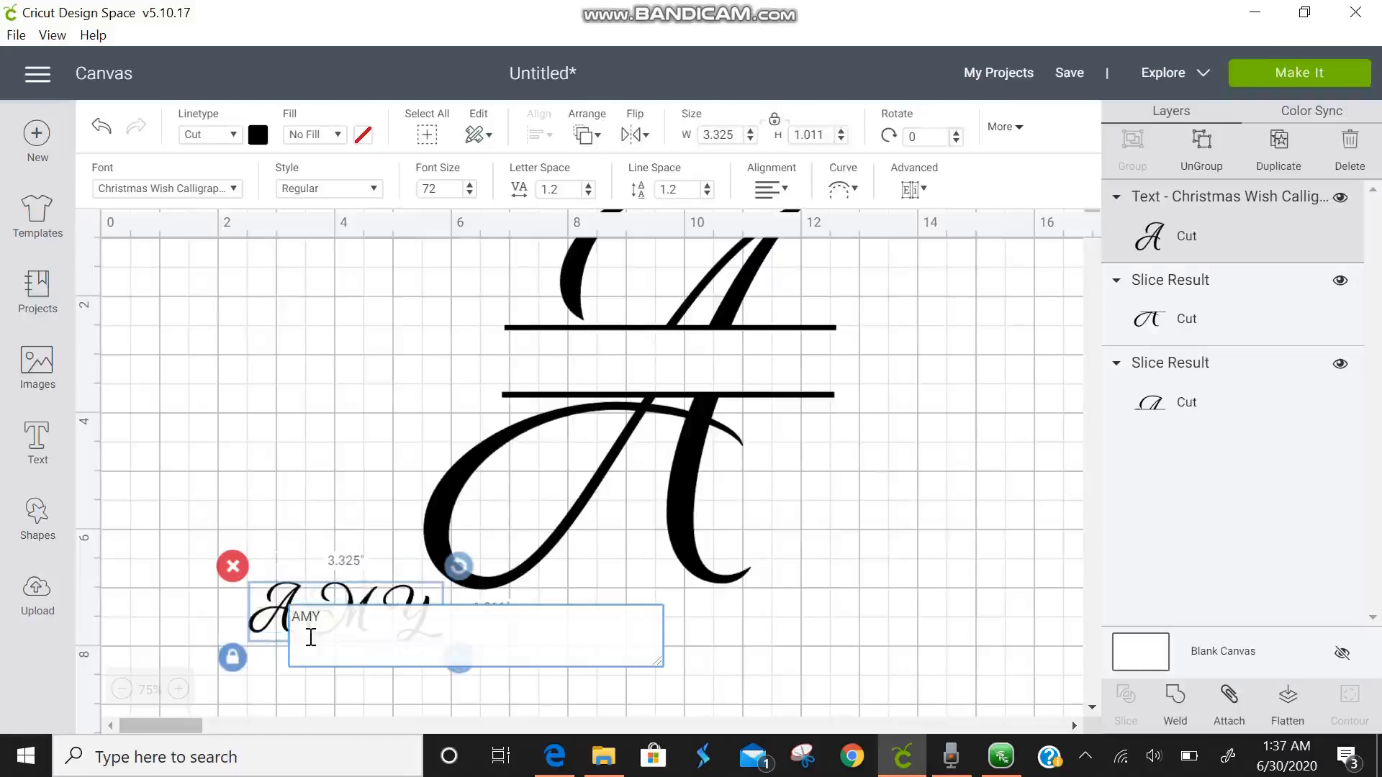
key(BackSpace)
key(BackSpace)
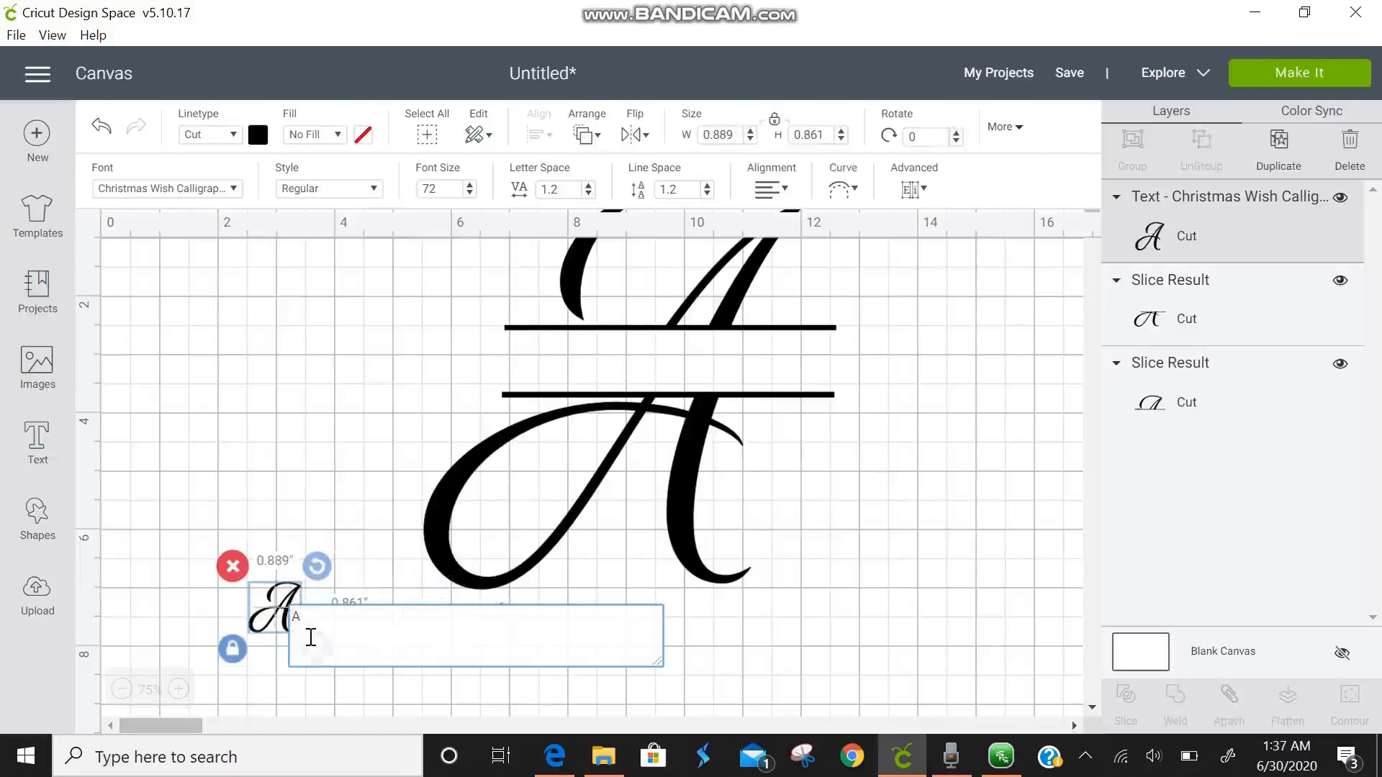
text(my)
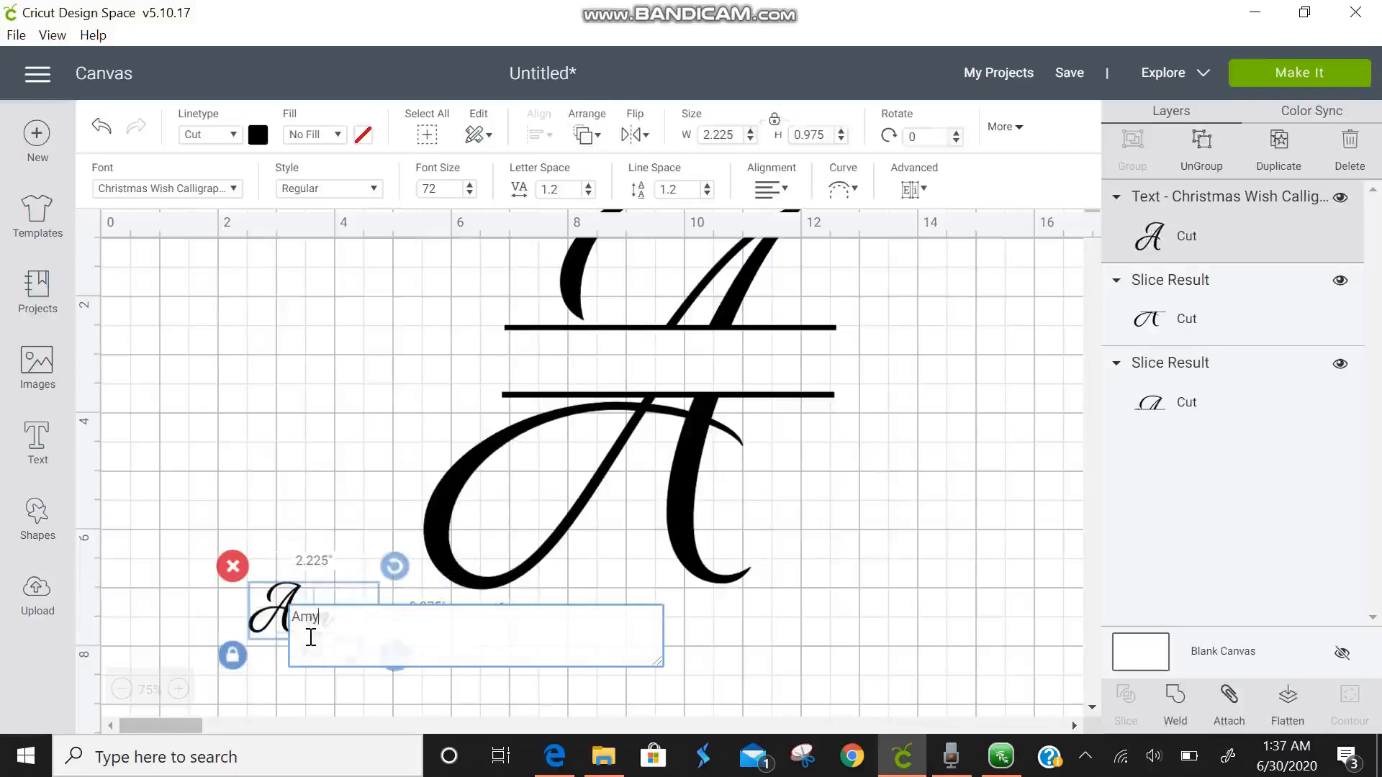
click(392, 434)
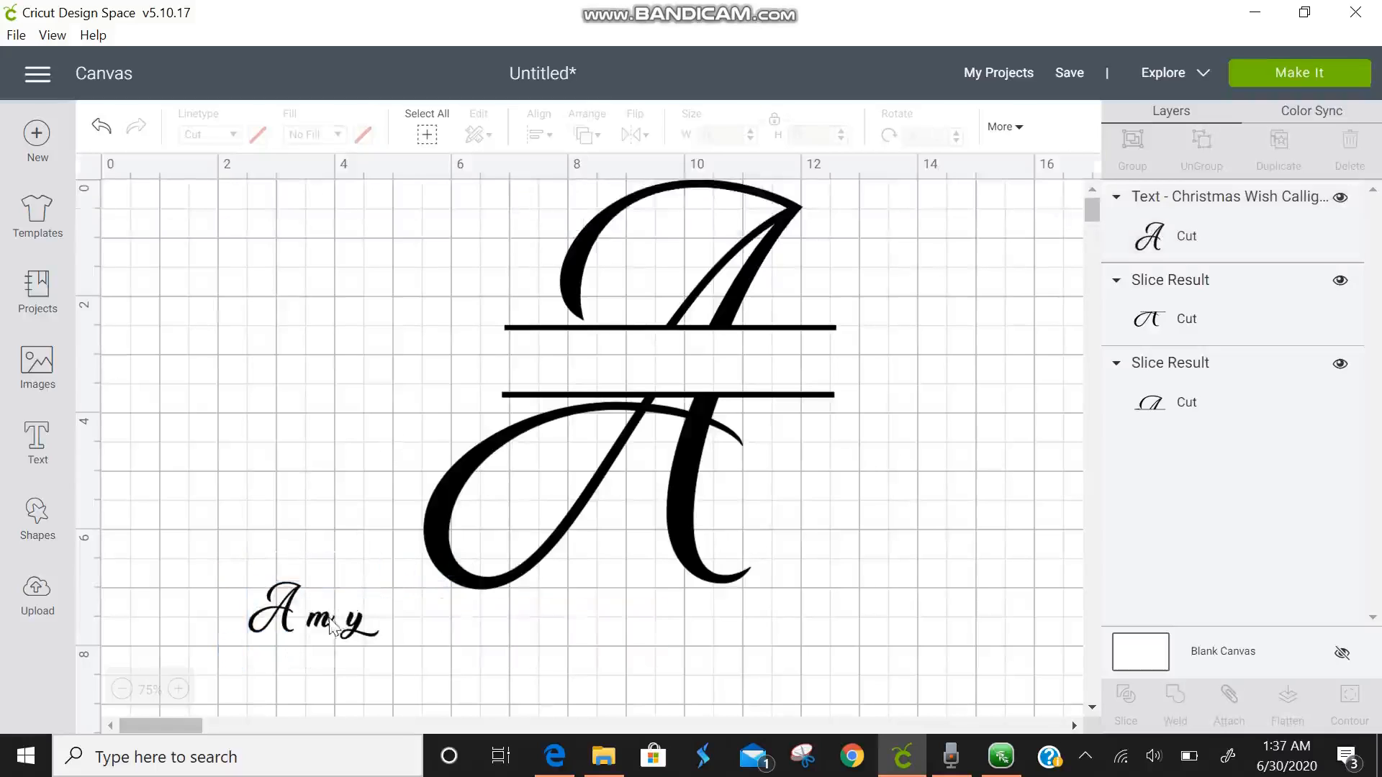
drag(403, 603, 765, 358)
click(866, 475)
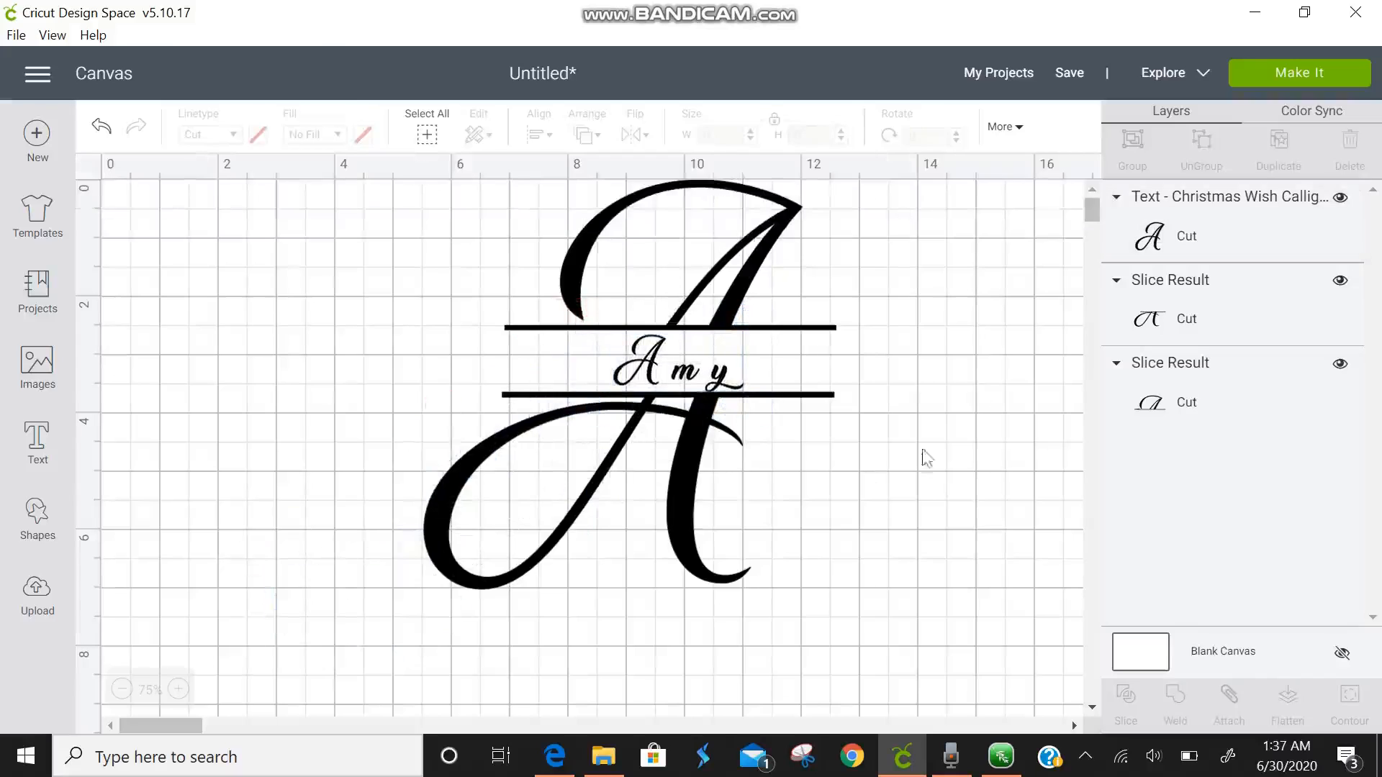